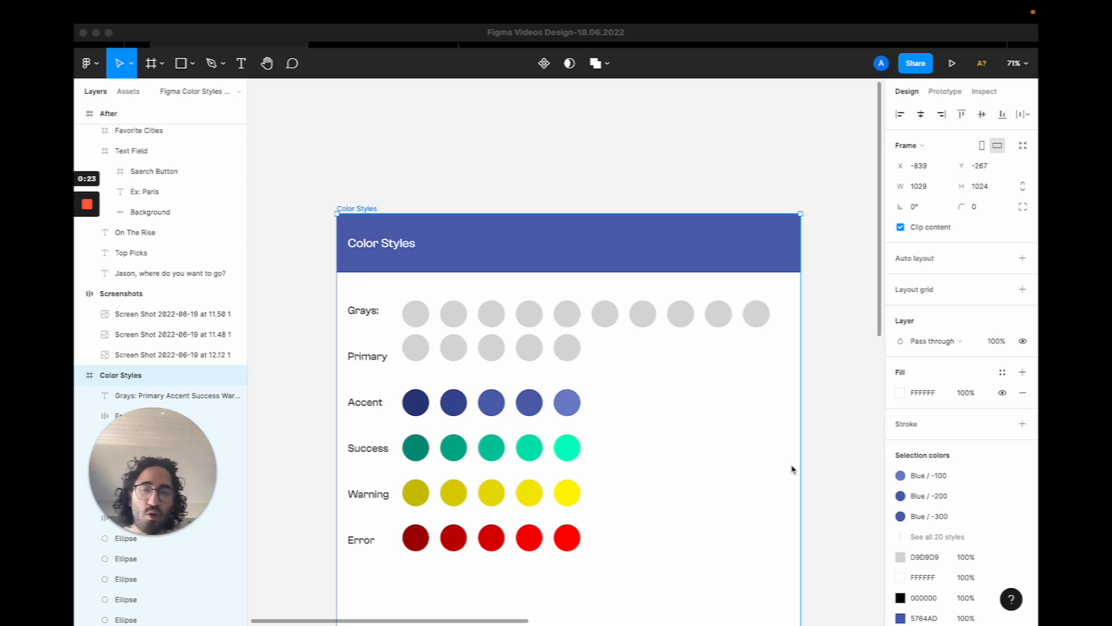
Compare the Before and After app screens, and look over the swatch rows in the Color Styles frame.
scroll(793, 470, "down", 13)
scroll(793, 470, "right", 13)
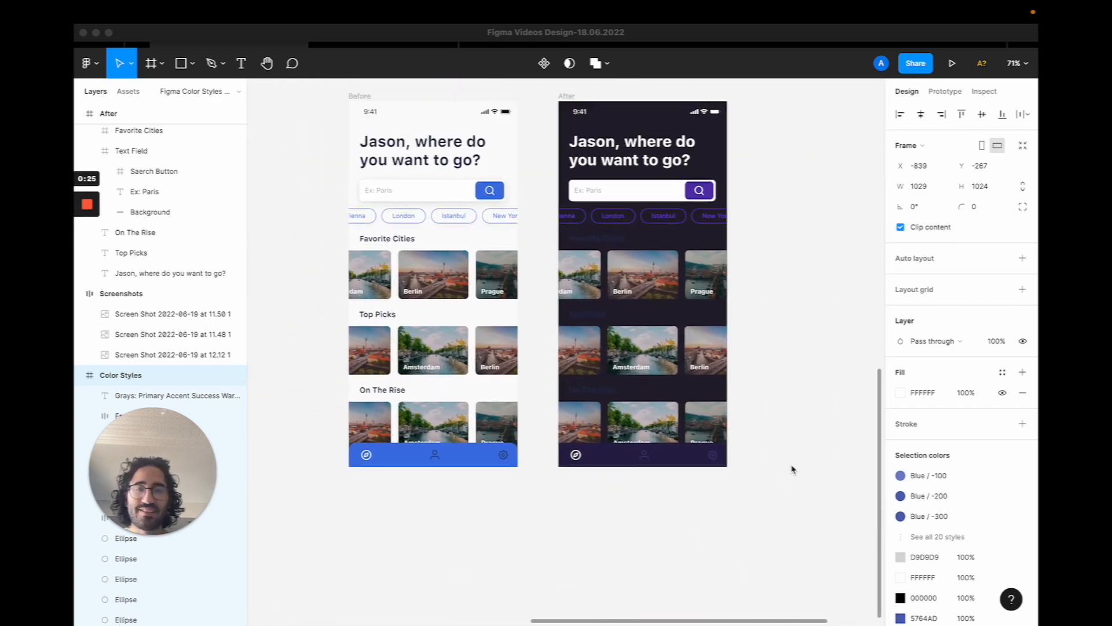
scroll(792, 471, "up", 1)
scroll(792, 471, "left", 1)
scroll(791, 471, "up", 2)
scroll(792, 471, "left", 1)
left_click(651, 204)
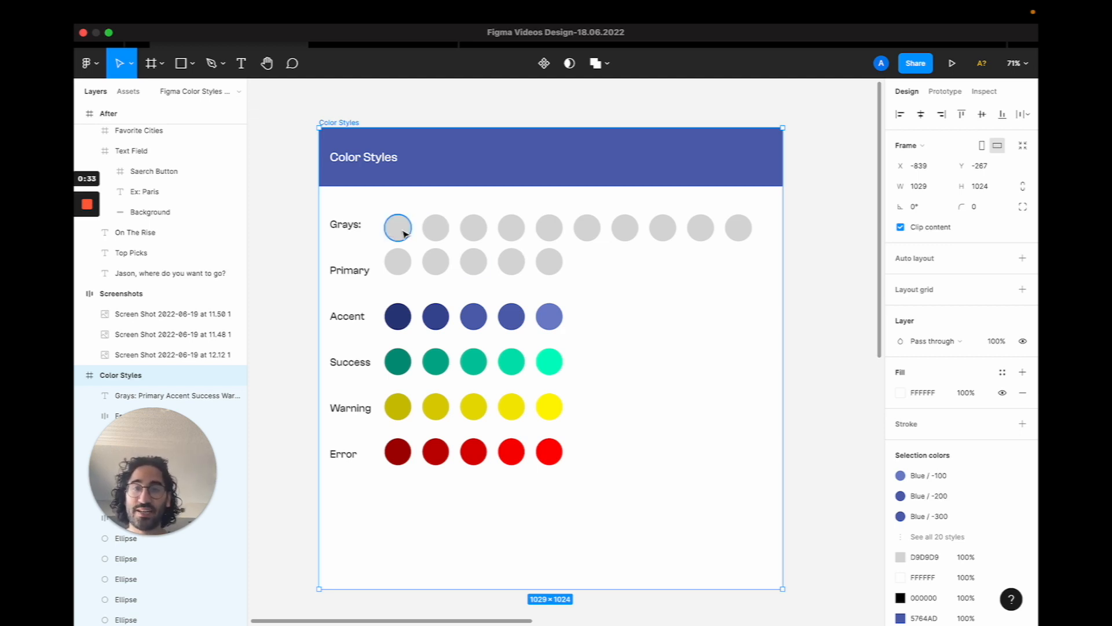
left_click(848, 281)
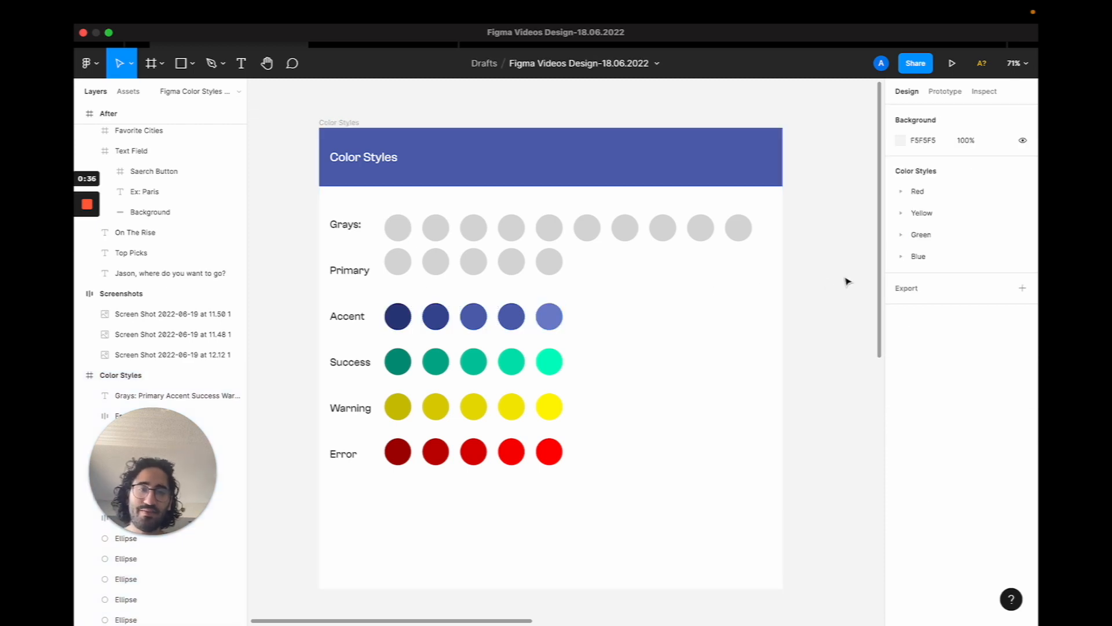
Examine how the first two app screenshots use gray and accent colors, and compare them with the Color Styles palette.
scroll(848, 282, "right", 12)
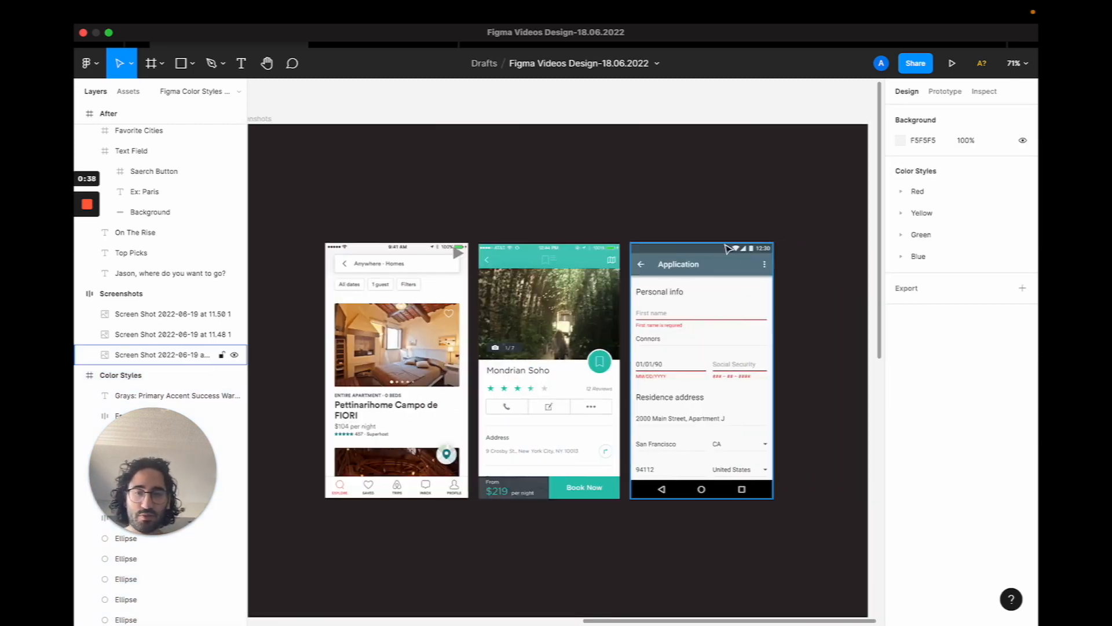
left_click(398, 317)
scroll(399, 318, "up", 5)
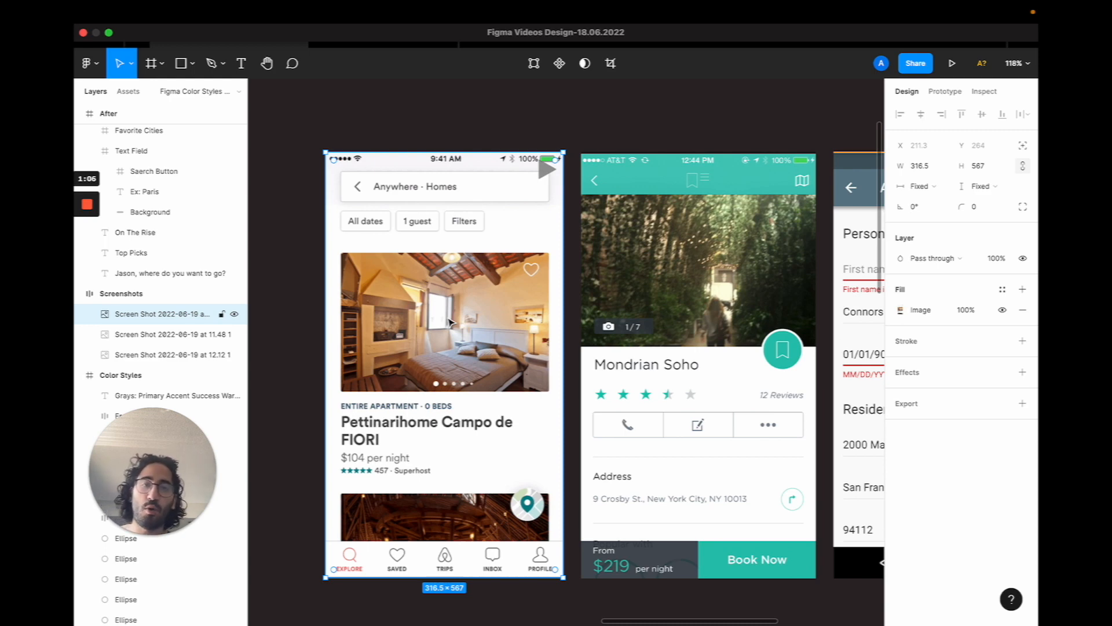
scroll(449, 322, "right", 6)
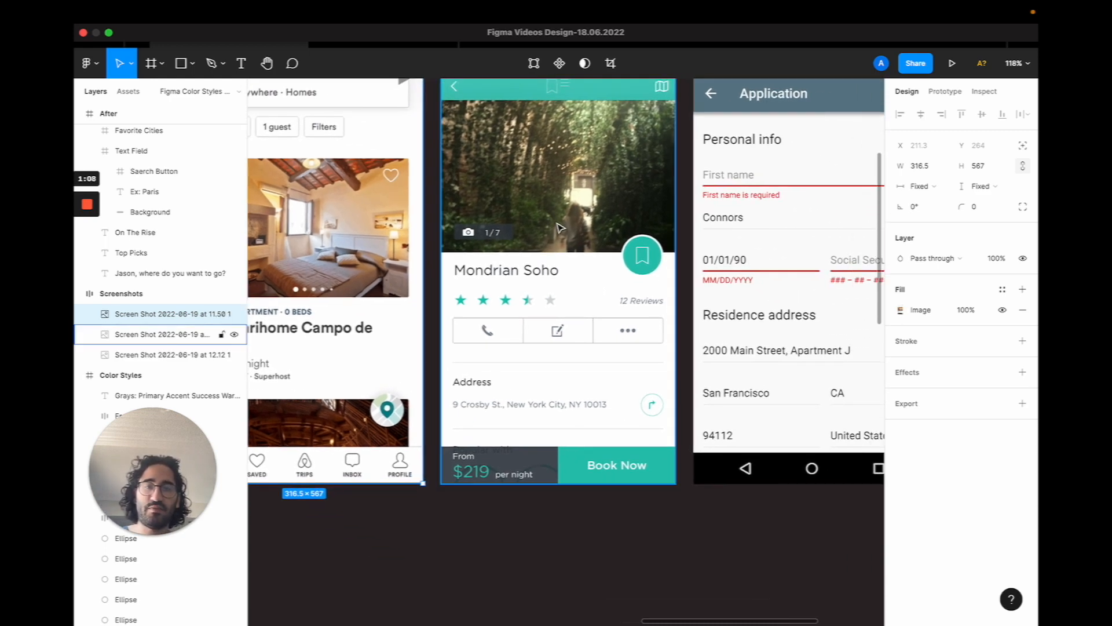
scroll(588, 246, "left", 5)
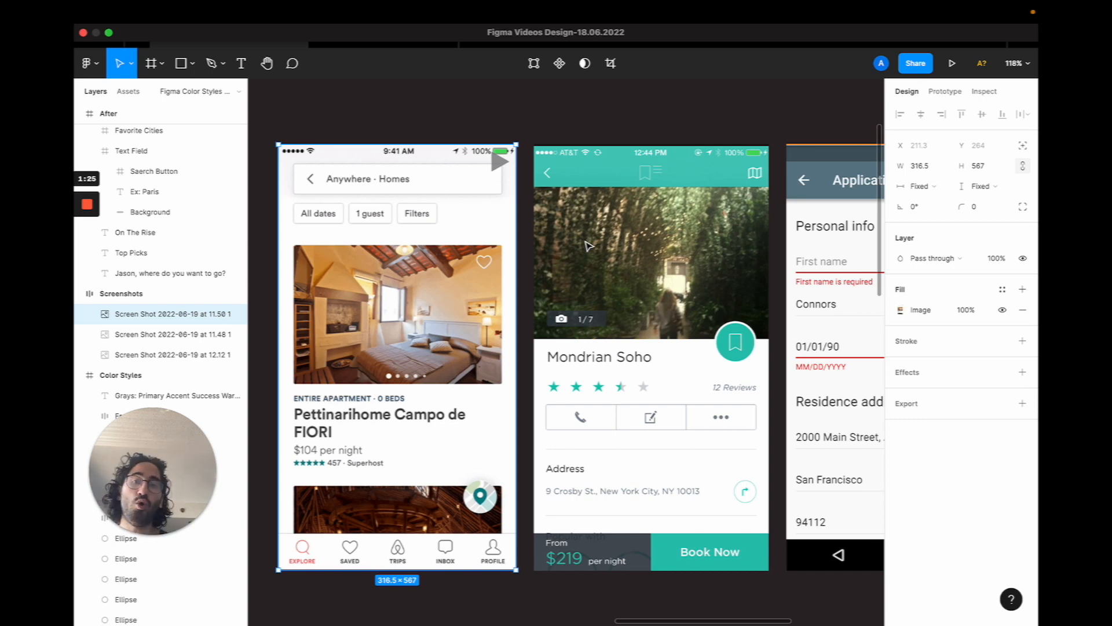
scroll(527, 182, "left", 15)
scroll(527, 183, "down", 3)
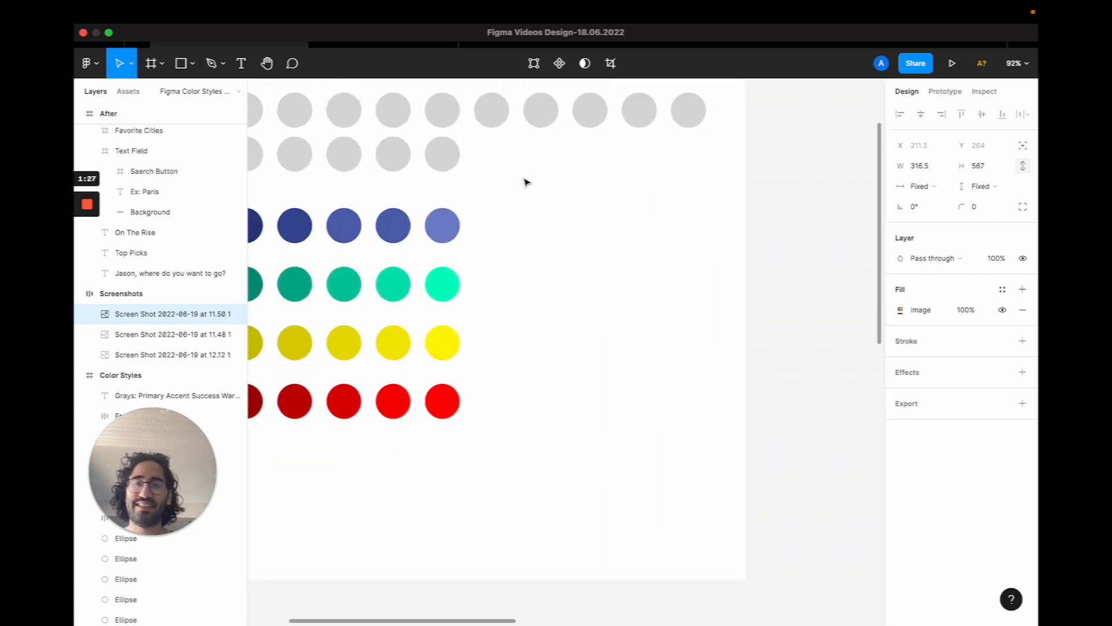
scroll(527, 182, "left", 2)
scroll(527, 182, "up", 1)
scroll(527, 182, "left", 2)
scroll(527, 183, "up", 1)
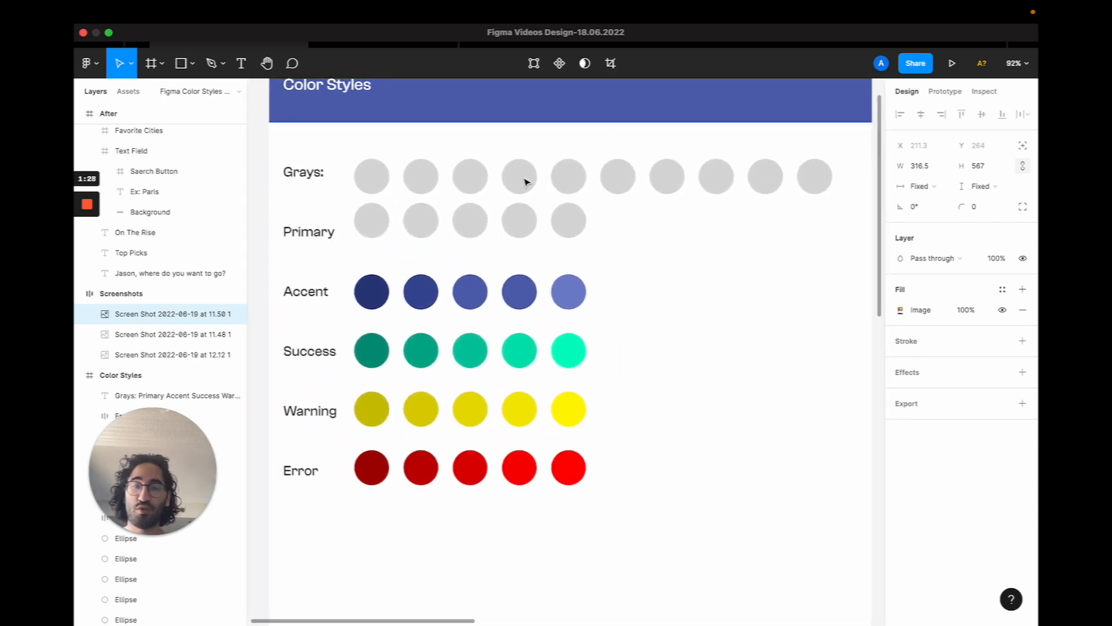
Examine the error colors in the Application form screenshot, and review the swatch rows in the Color Styles frame.
scroll(551, 240, "right", 15)
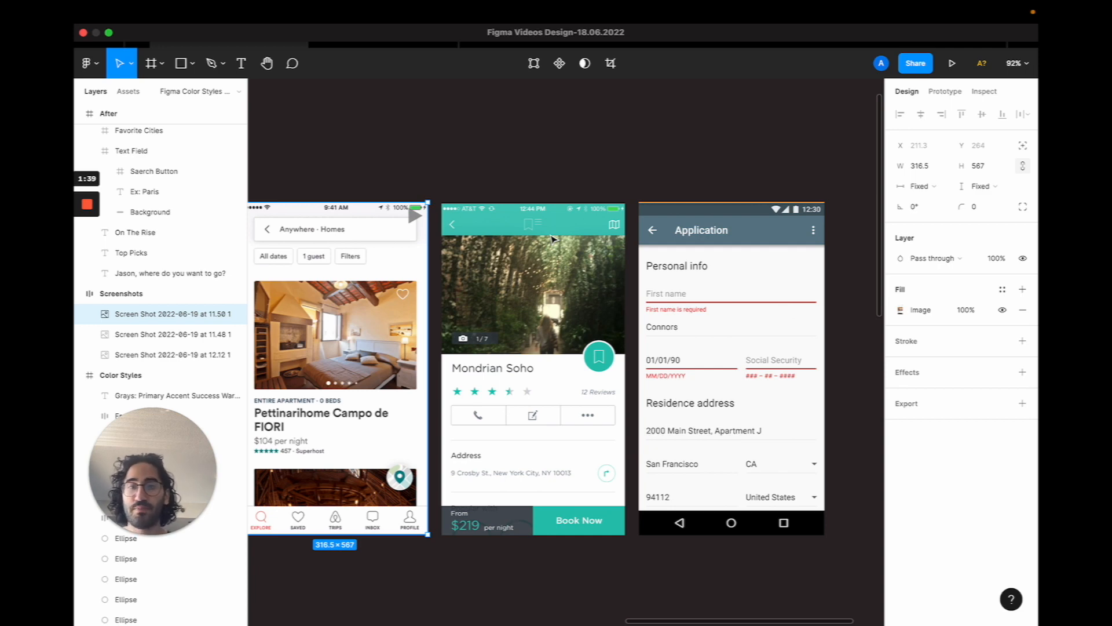
left_click(742, 235)
scroll(712, 297, "up", 5)
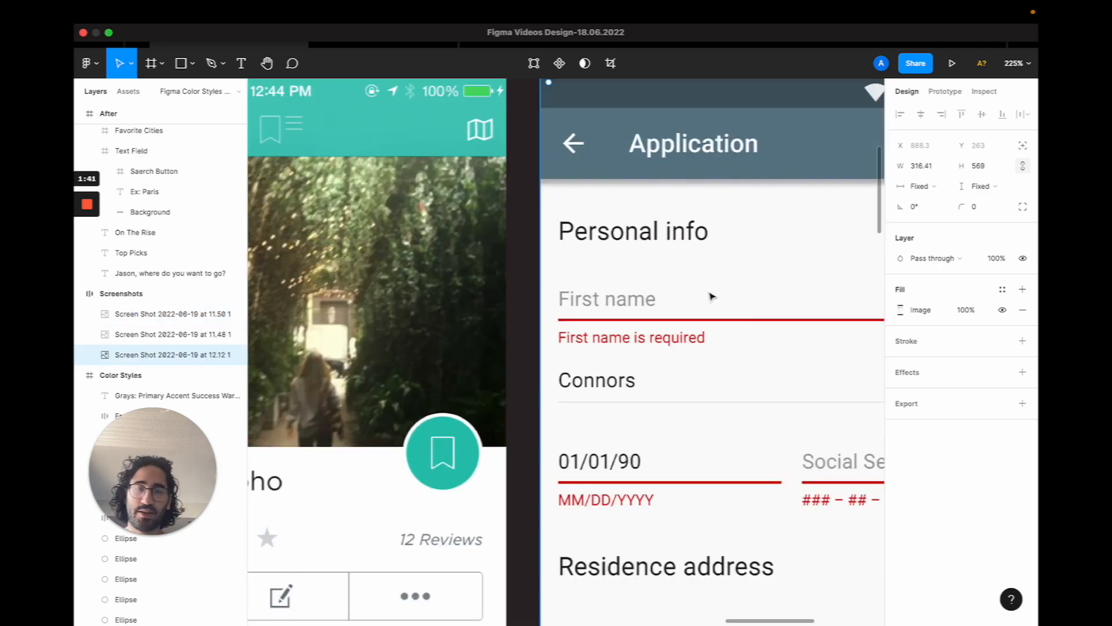
scroll(712, 296, "down", 3)
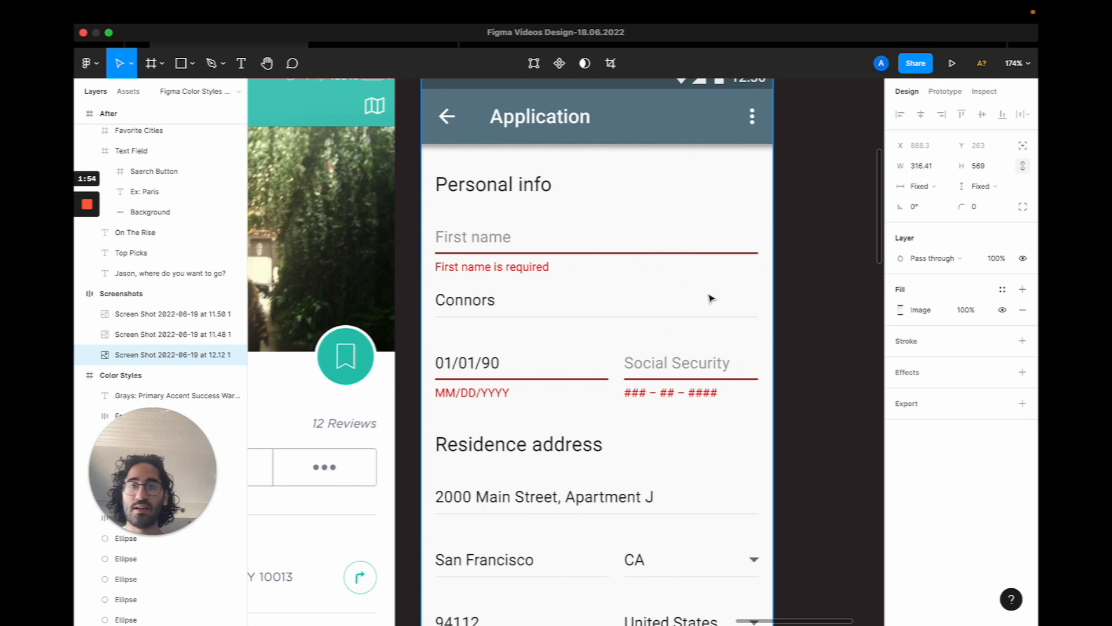
scroll(711, 298, "down", 10)
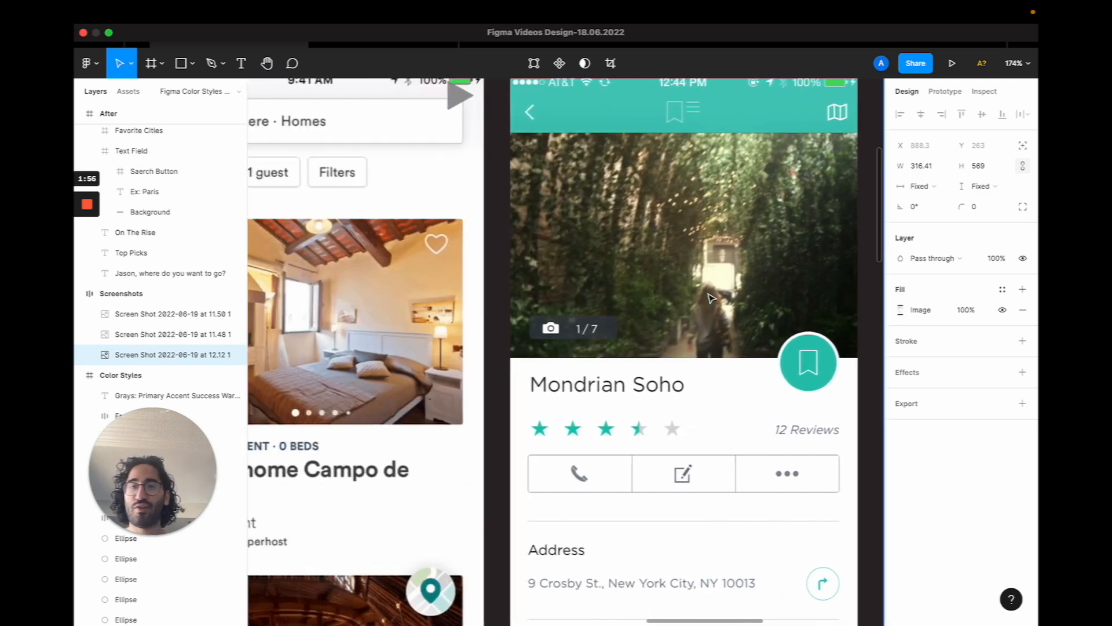
scroll(711, 298, "left", 8)
scroll(711, 298, "up", 2)
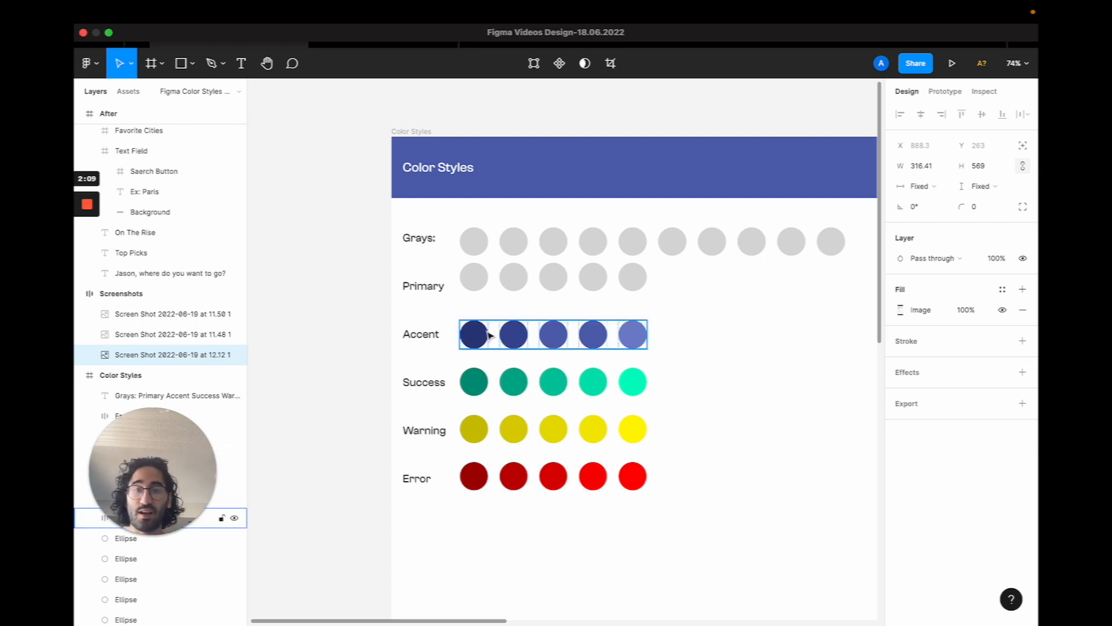
scroll(489, 335, "right", 3)
scroll(348, 237, "up", 2)
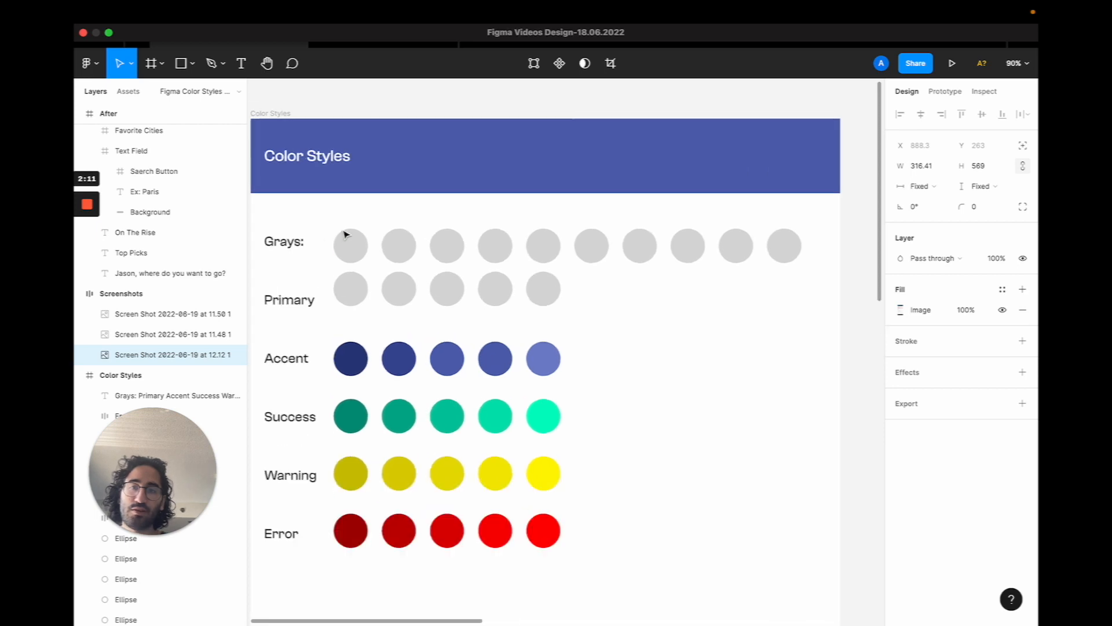
scroll(345, 234, "up", 3)
scroll(342, 230, "left", 2)
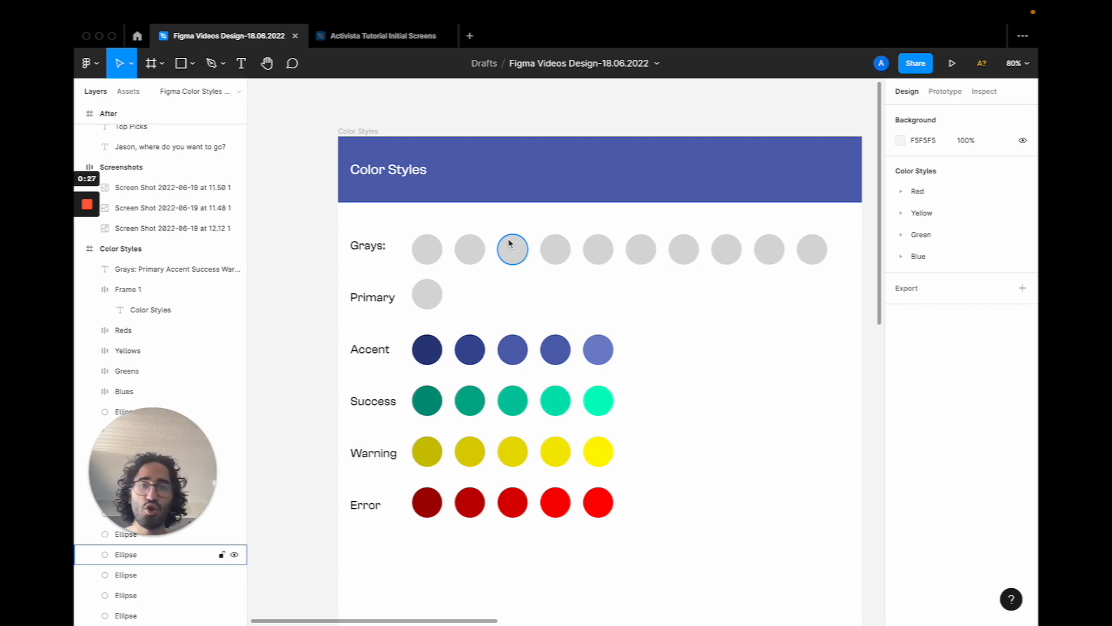
Change the fill of the first circle in the Grays row to the bluish near-black 17181C.
left_click(427, 251)
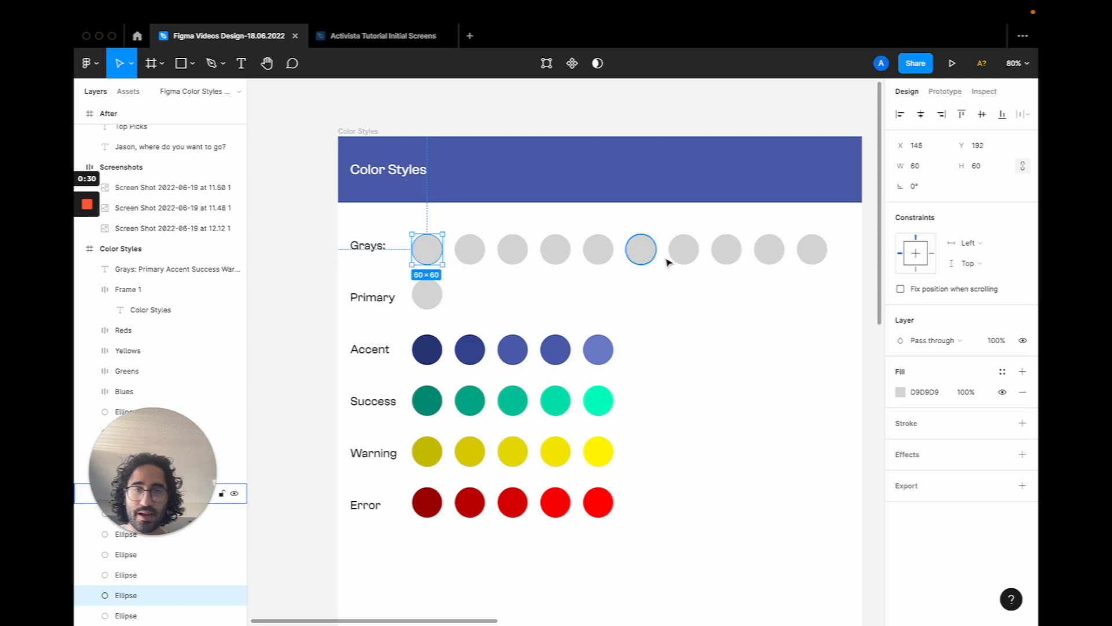
left_click(900, 392)
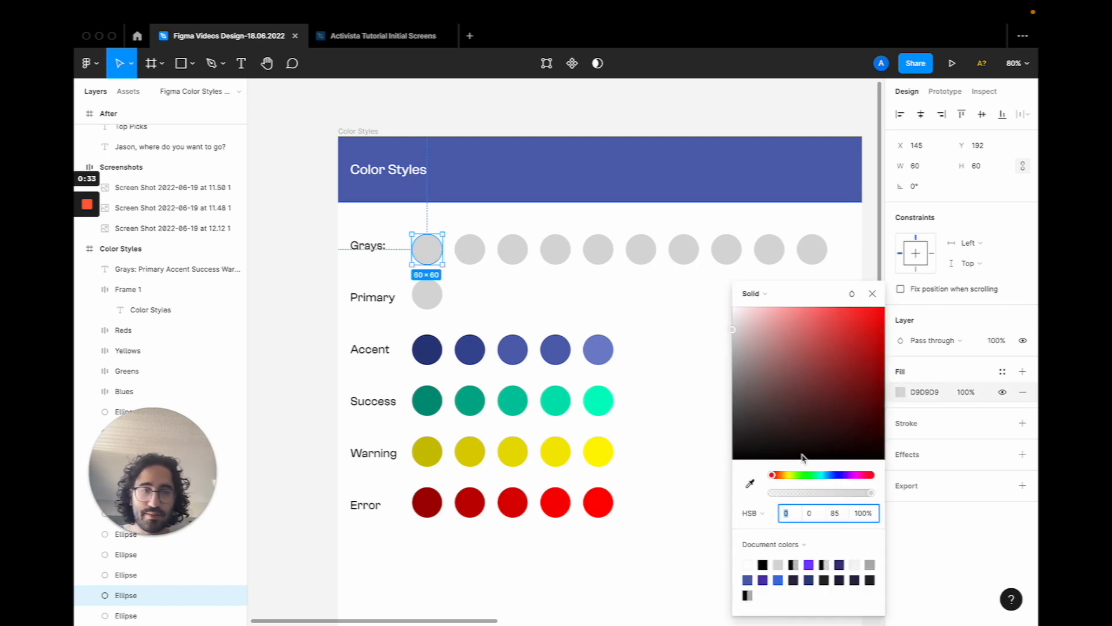
mouse_move(741, 444)
left_mouse_down()
mouse_move(728, 457)
mouse_move(778, 446)
mouse_move(748, 439)
left_mouse_up()
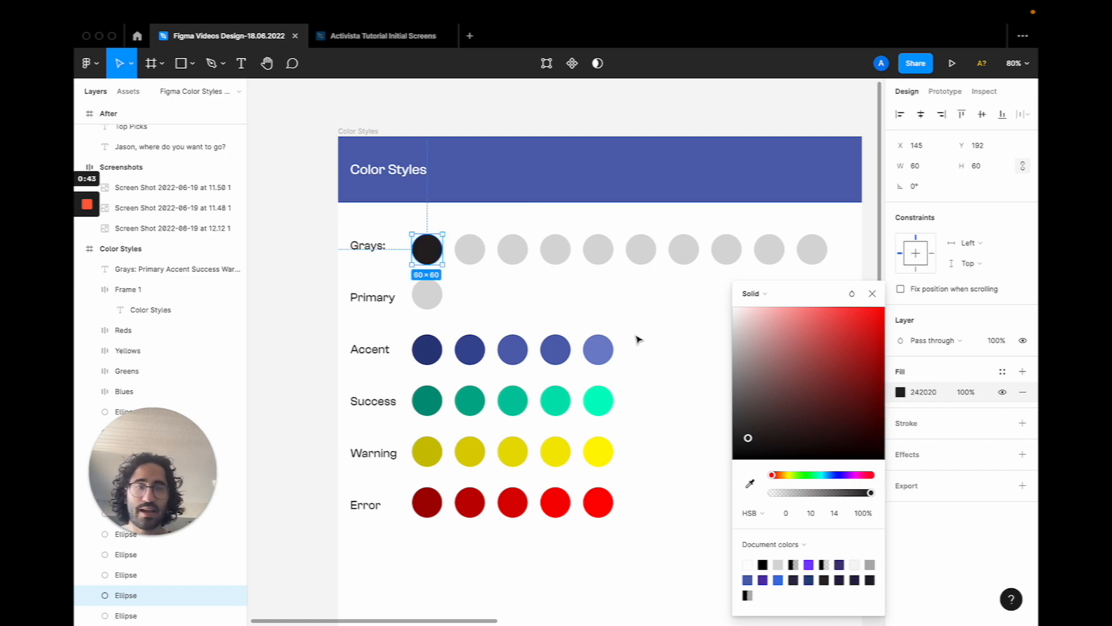
left_click_drag(830, 477, 835, 475)
mouse_move(748, 443)
left_mouse_down()
mouse_move(765, 449)
mouse_move(752, 448)
left_mouse_up()
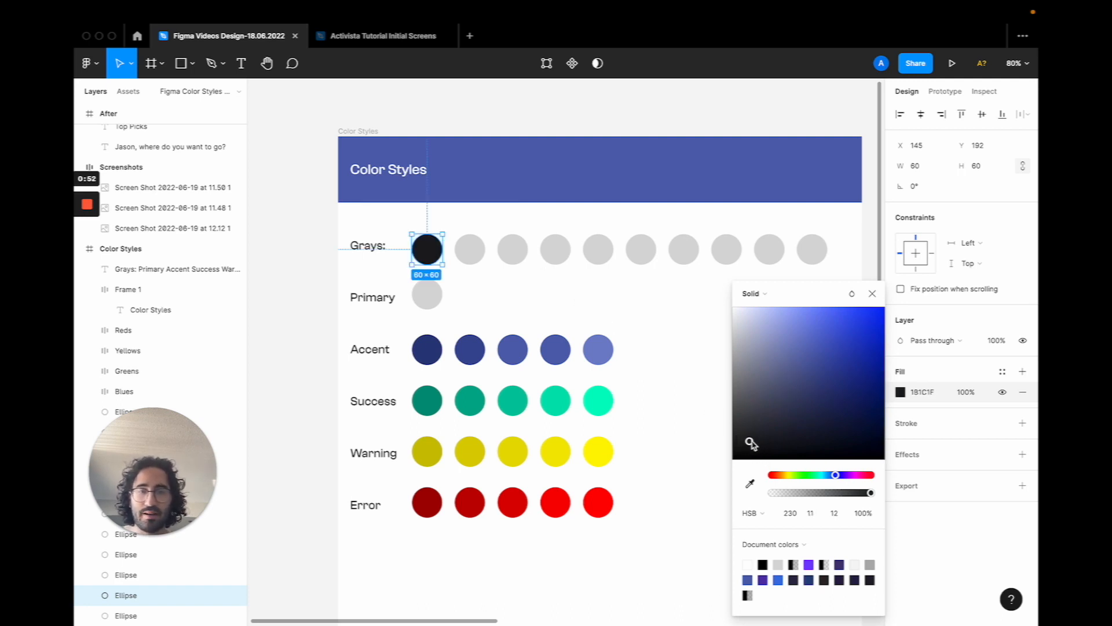
left_click_drag(749, 442, 752, 448)
left_click(470, 262)
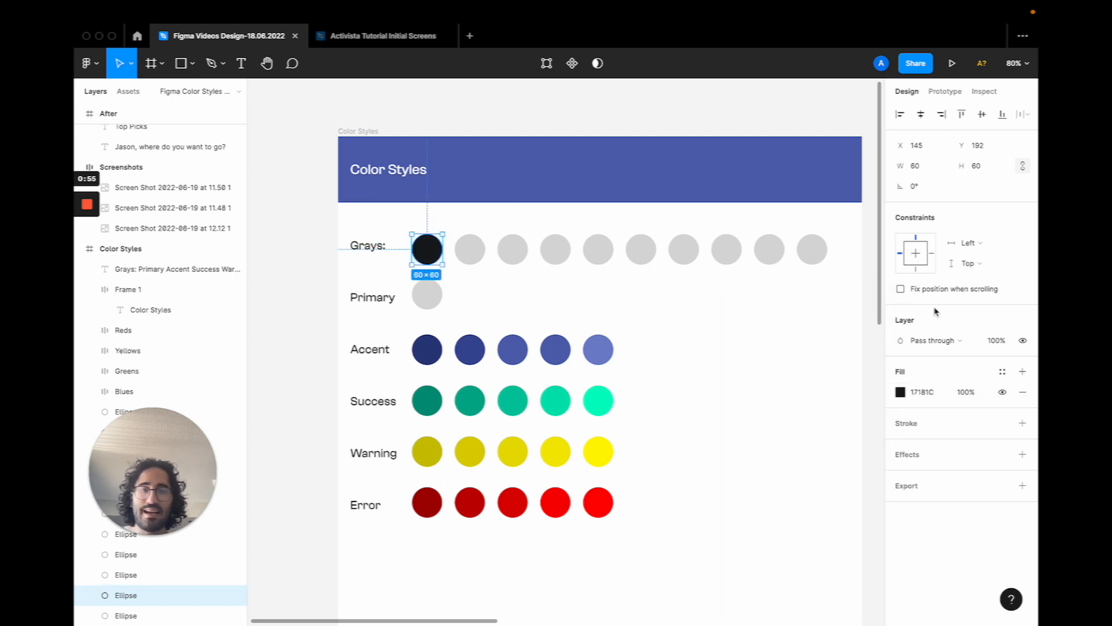
Sample the first gray circle's color onto the last circle in the Grays row and lighten it to F3F4F8.
left_click(817, 262)
key("i")
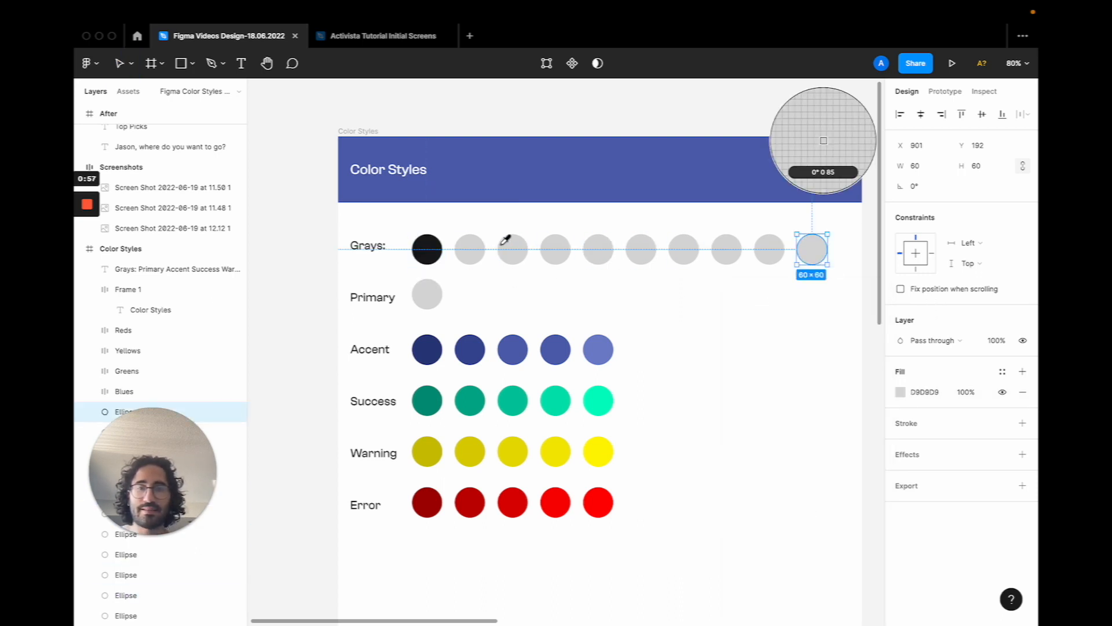
left_click(427, 249)
left_click(899, 393)
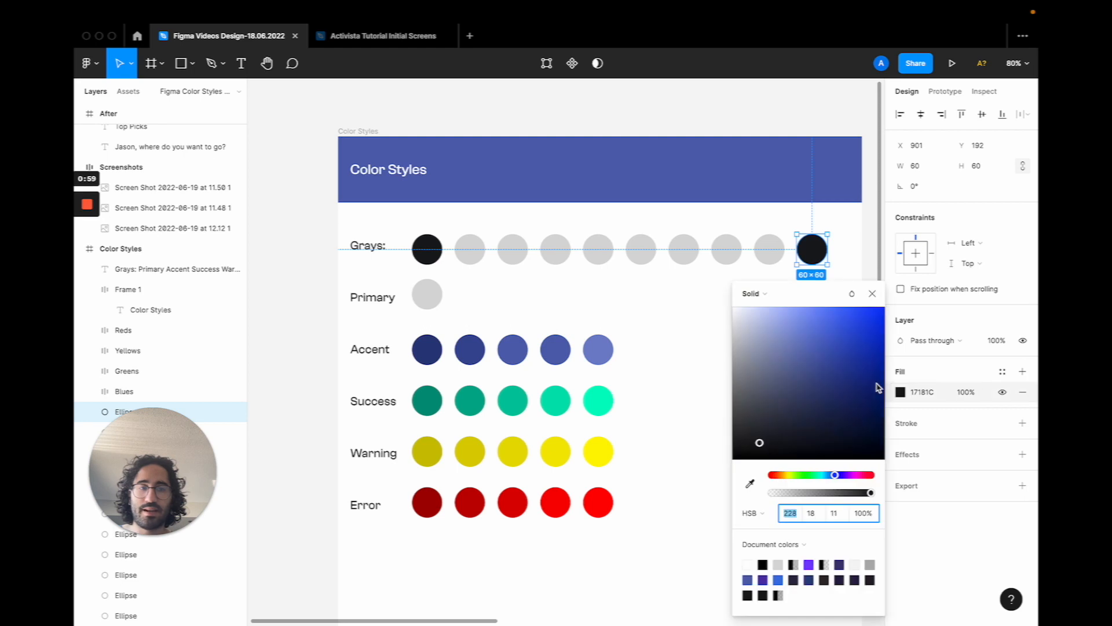
left_click_drag(762, 441, 737, 321)
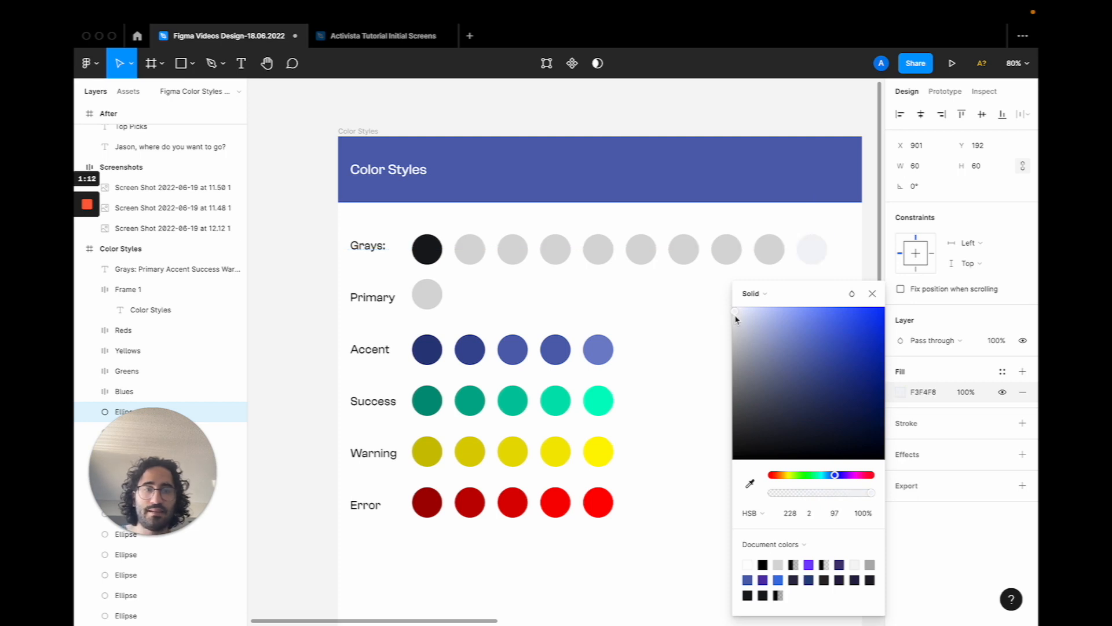
left_click(689, 297)
left_click(828, 255)
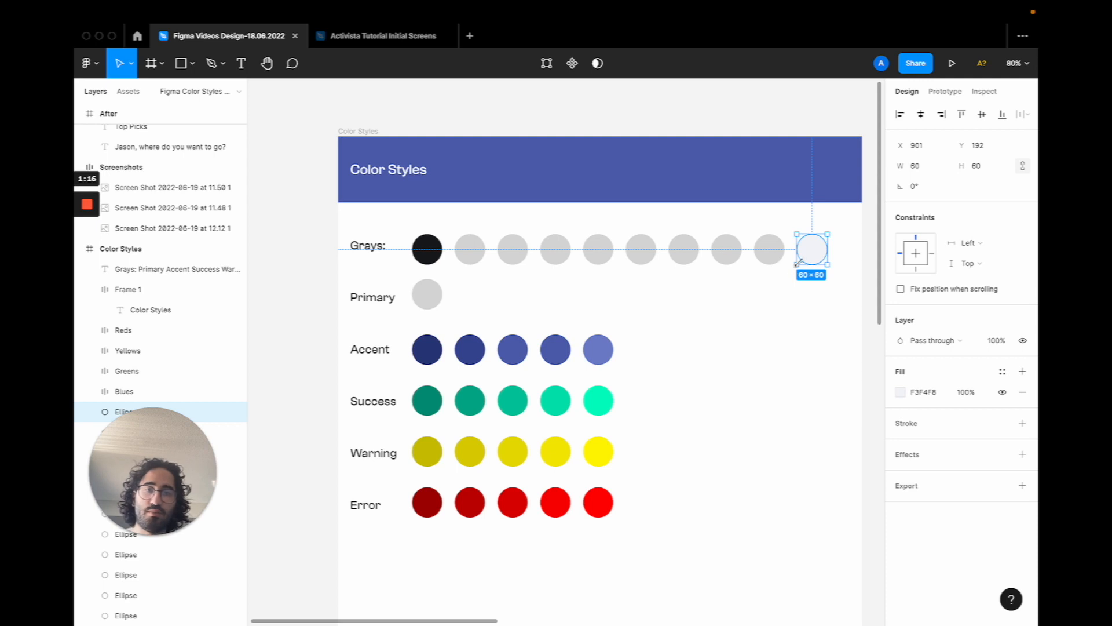
left_click(766, 258)
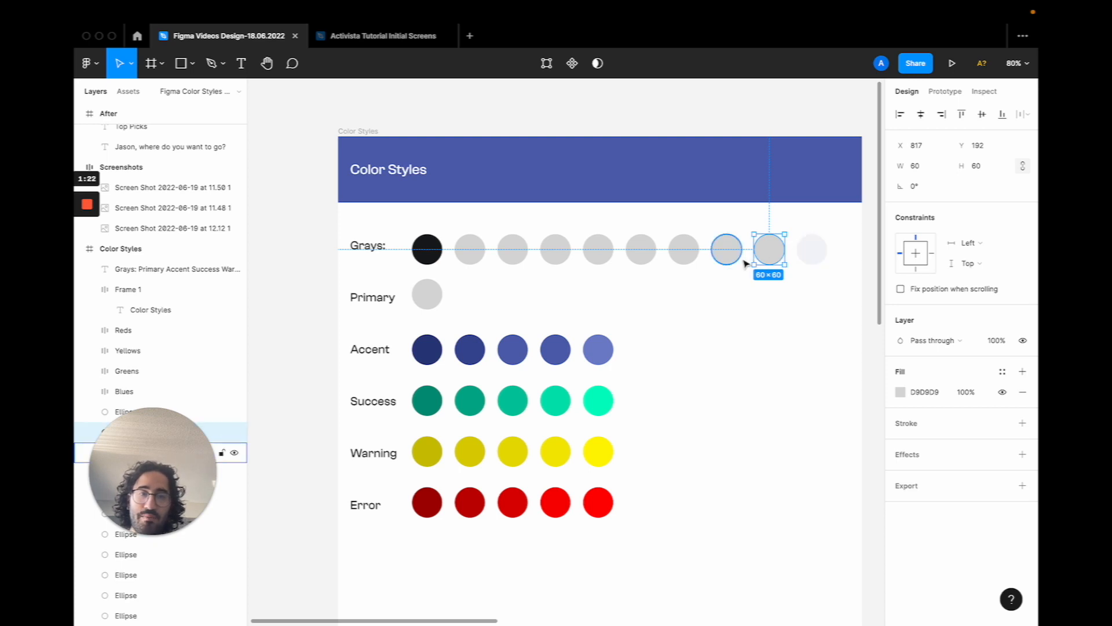
Fill the second circle in the Grays row with the near-black 17181C sampled from the first circle.
left_click(478, 257)
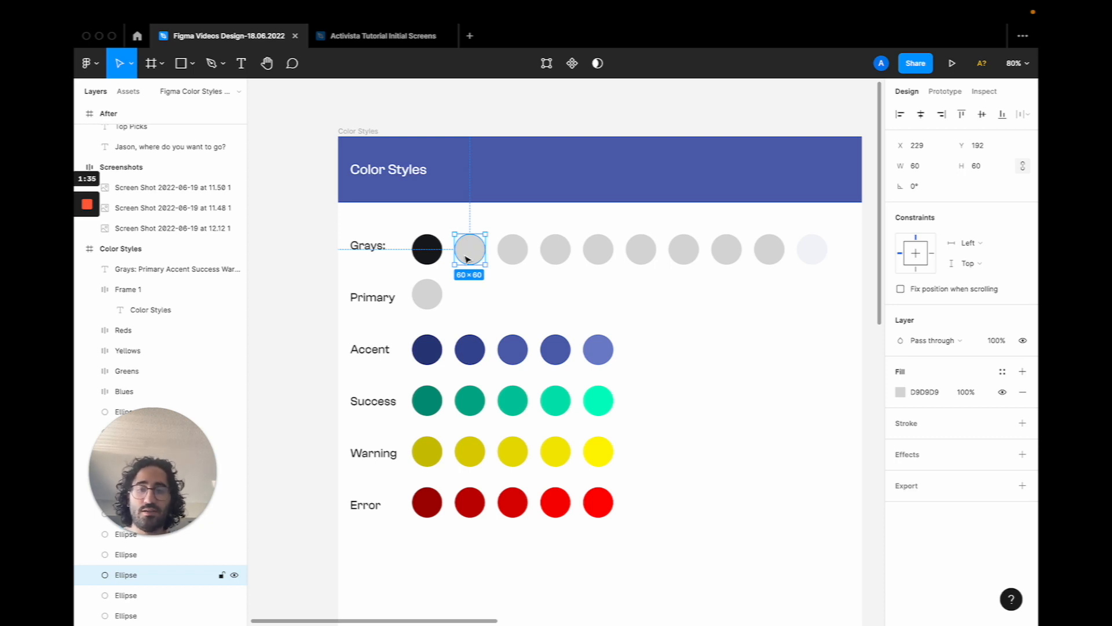
scroll(594, 276, "left", 2)
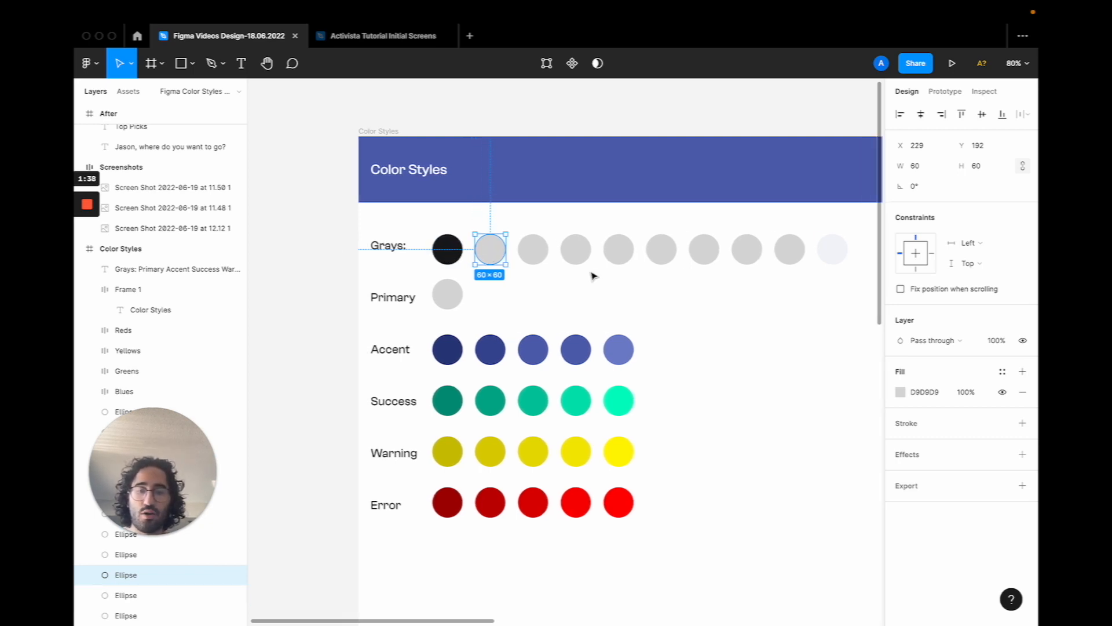
scroll(599, 275, "left", 1)
key("i")
left_click(467, 249)
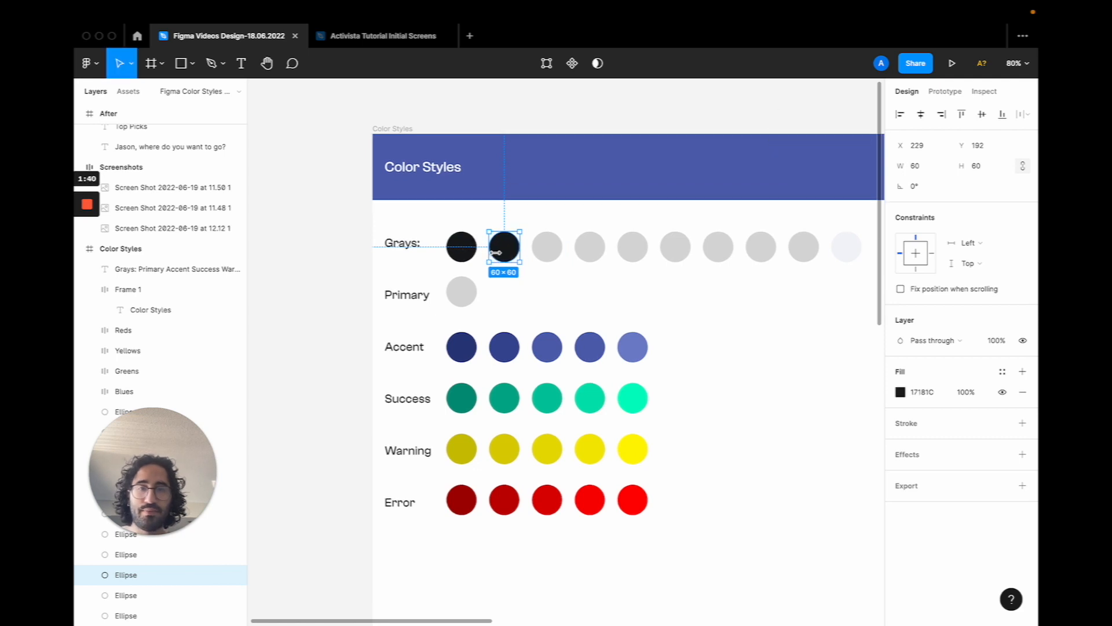
Raise the second gray circle's HSB brightness to 19, and try the pale blue-gray DDE1F0 as its fill.
left_click(901, 392)
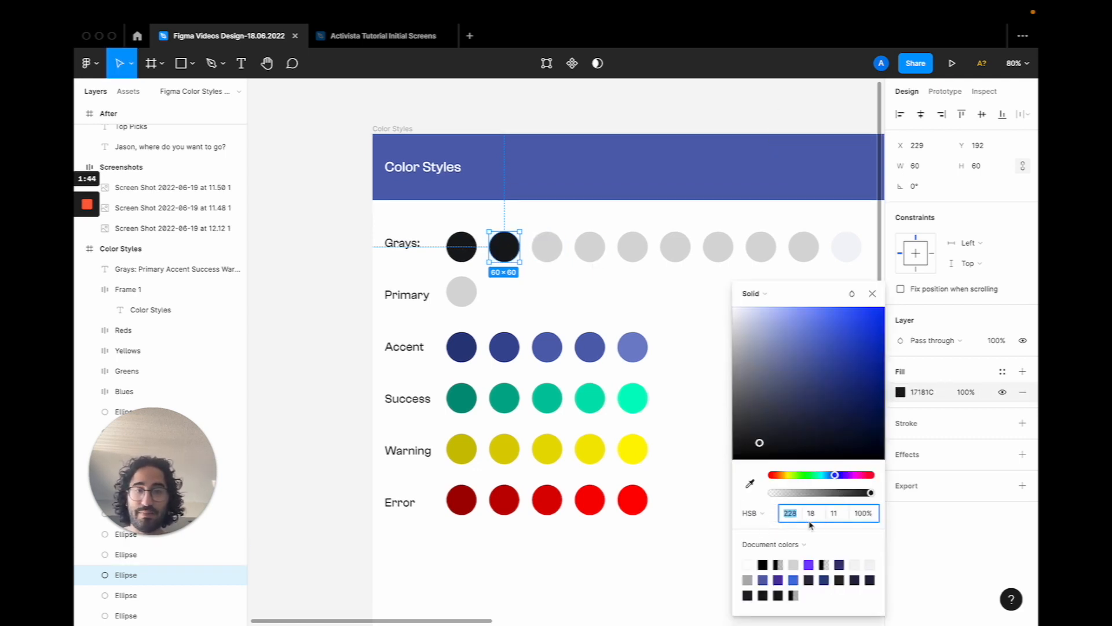
left_click(840, 520)
key("Up")
key("Up")
key("Up")
key("Up")
key("Up")
key("Up")
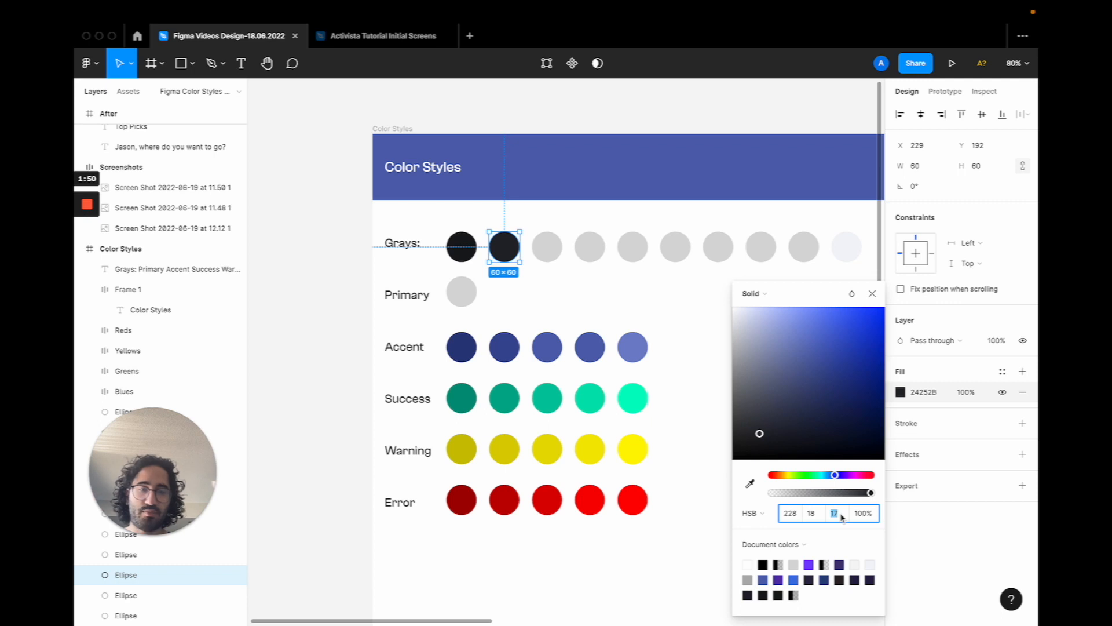
key("Up")
key("Up")
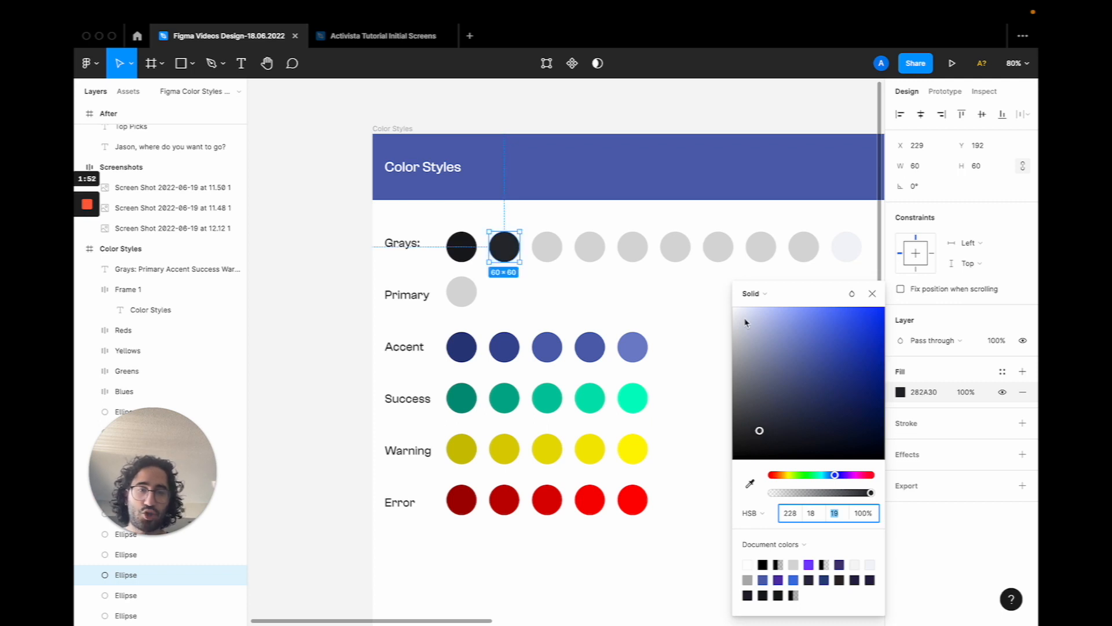
left_click(744, 315)
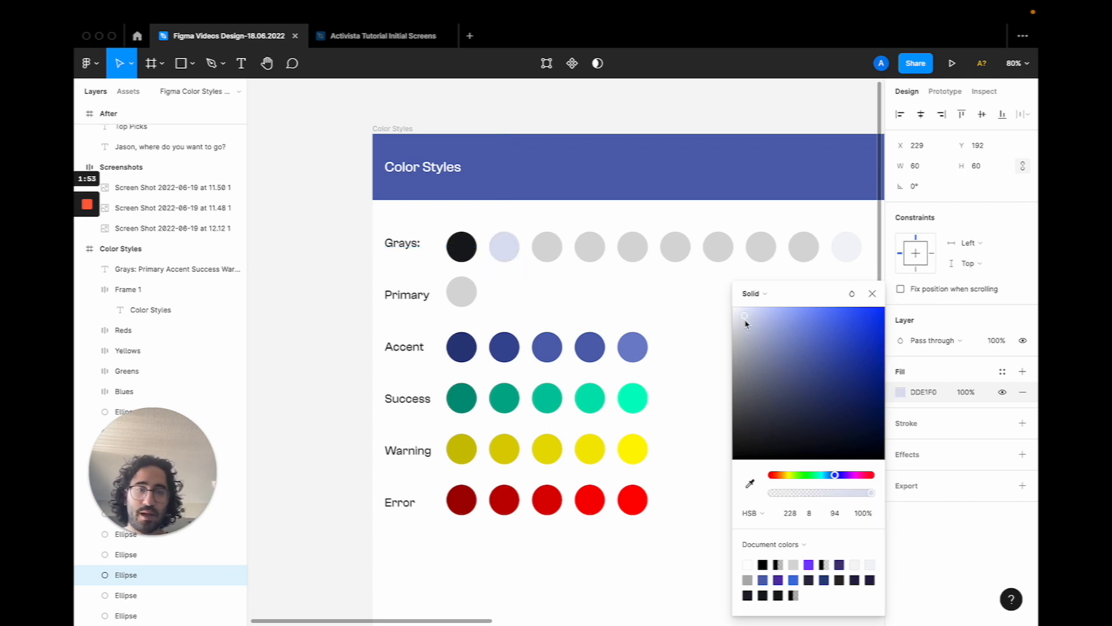
left_click(872, 293)
Refill the second gray circle with the near-black 17181C sampled from the first circle and set its HSB brightness to 21.
key("i")
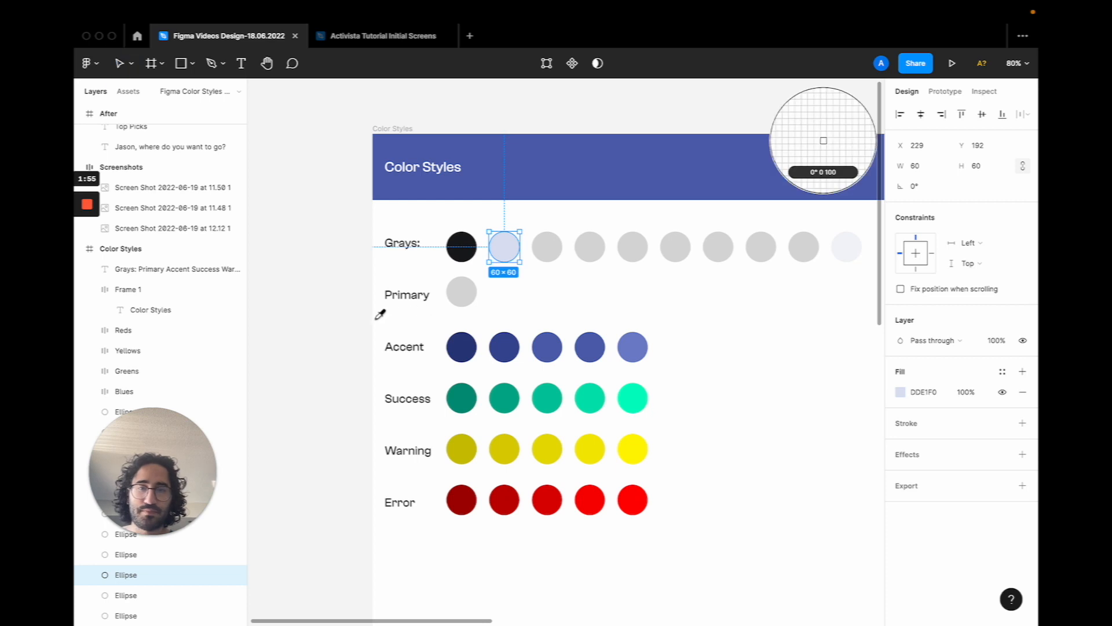
left_click(456, 242)
left_click(904, 395)
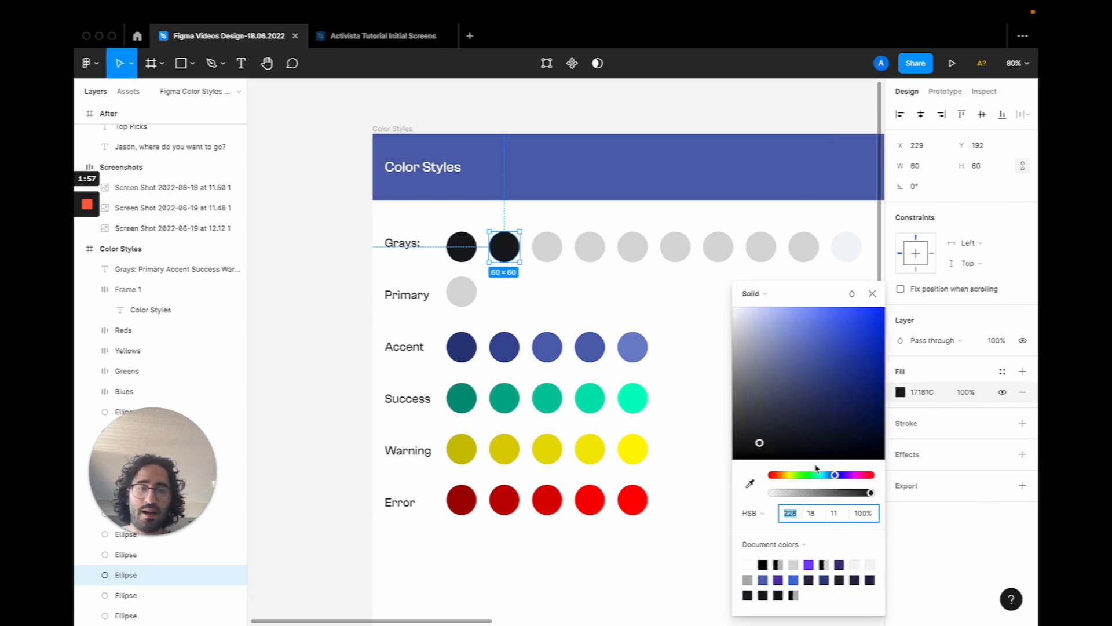
left_click(839, 510)
key("shift+Down")
key("shift+Up")
key("shift+Up")
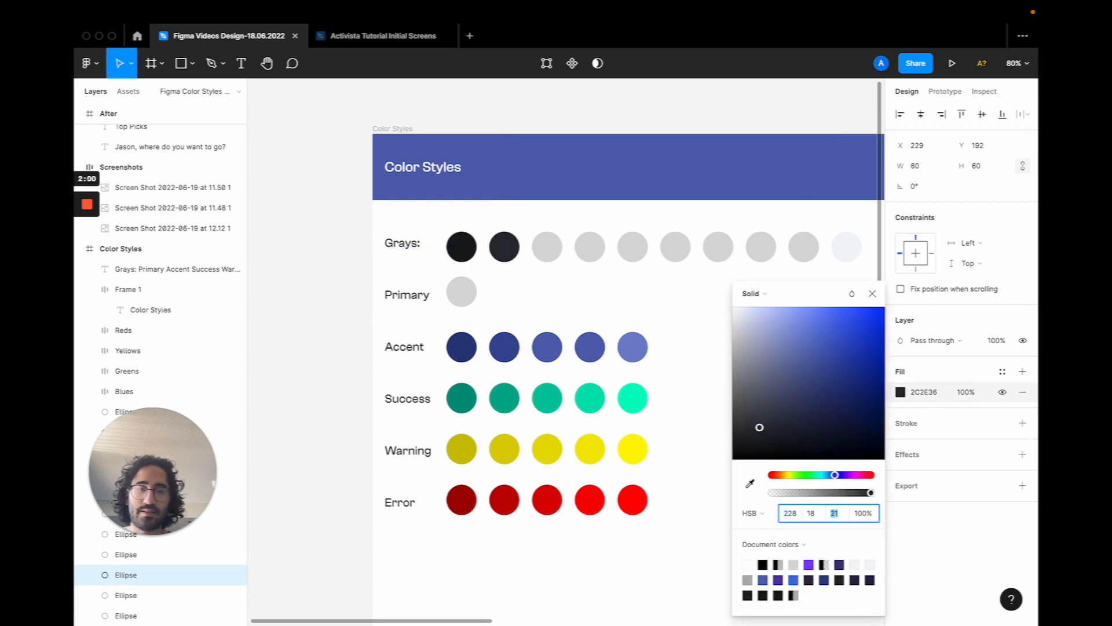
Lower the second gray circle's HSB saturation to 16, giving fill 2D2F36, and deselect it.
left_click(812, 514)
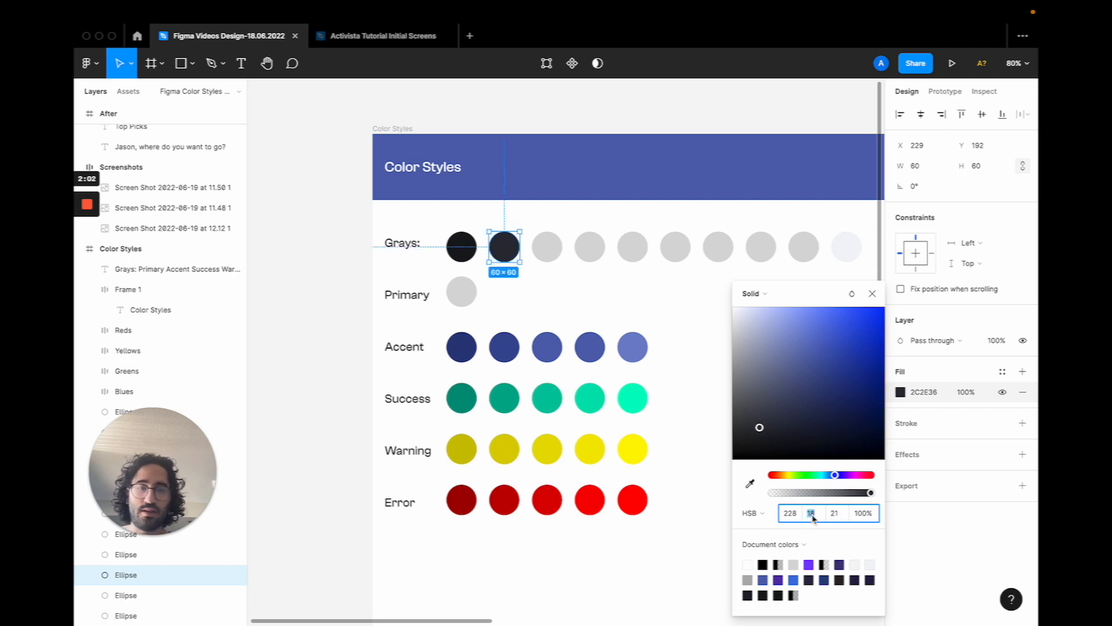
key("Down")
key("Down")
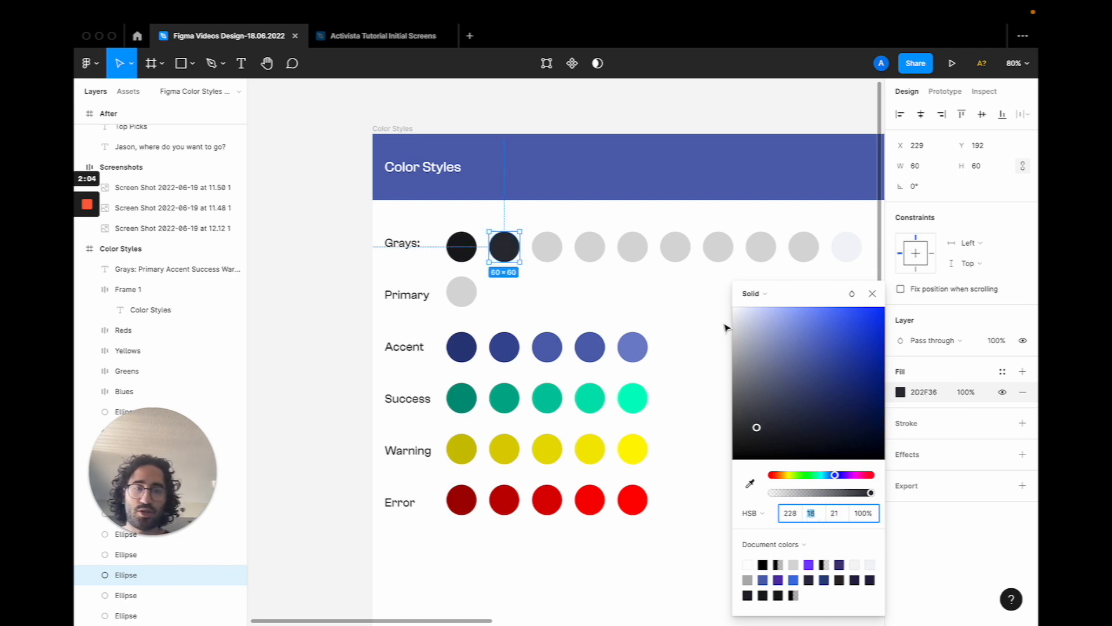
left_click(551, 274)
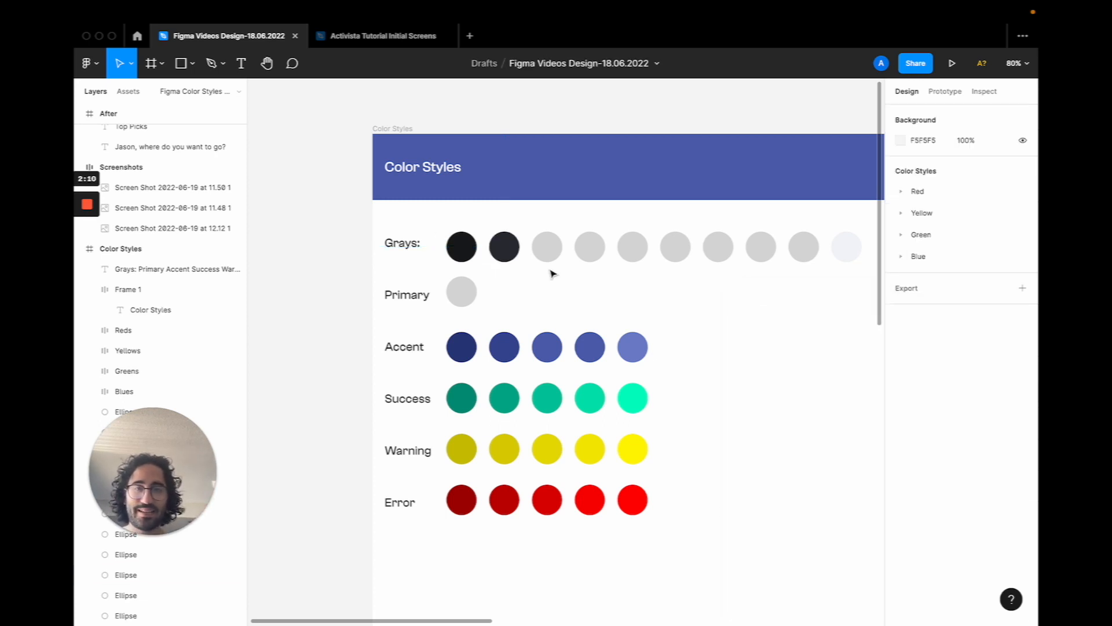
Fill the third gray circle with the color sampled from the second circle and set its HSB brightness to 31.
left_click(547, 246)
key("i")
left_click(519, 250)
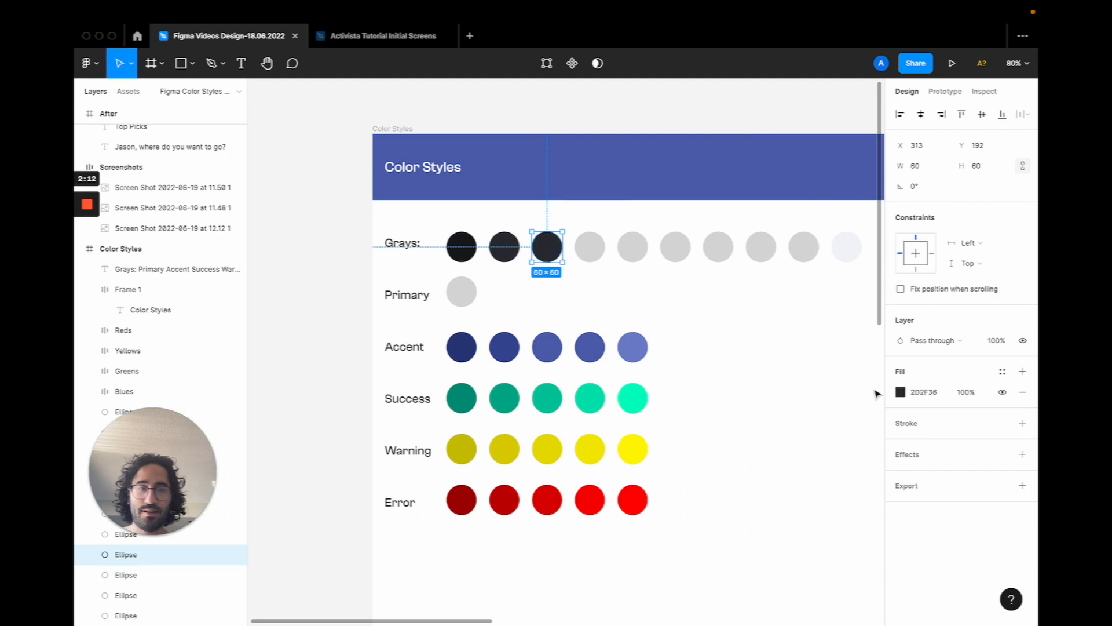
left_click(900, 392)
left_click(831, 513)
type("31")
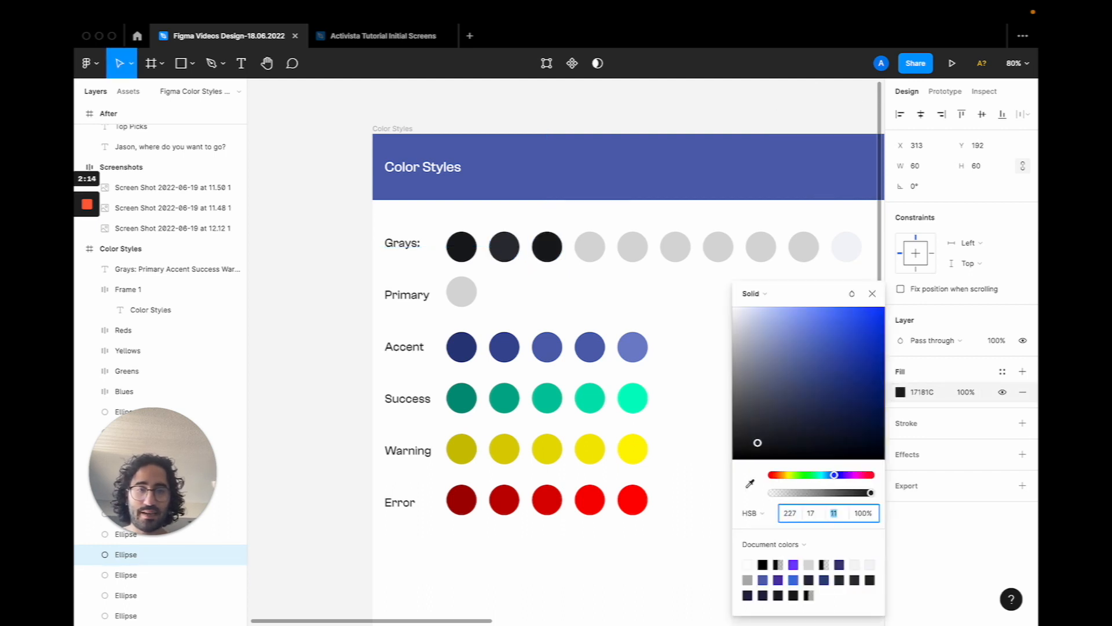
key("Return")
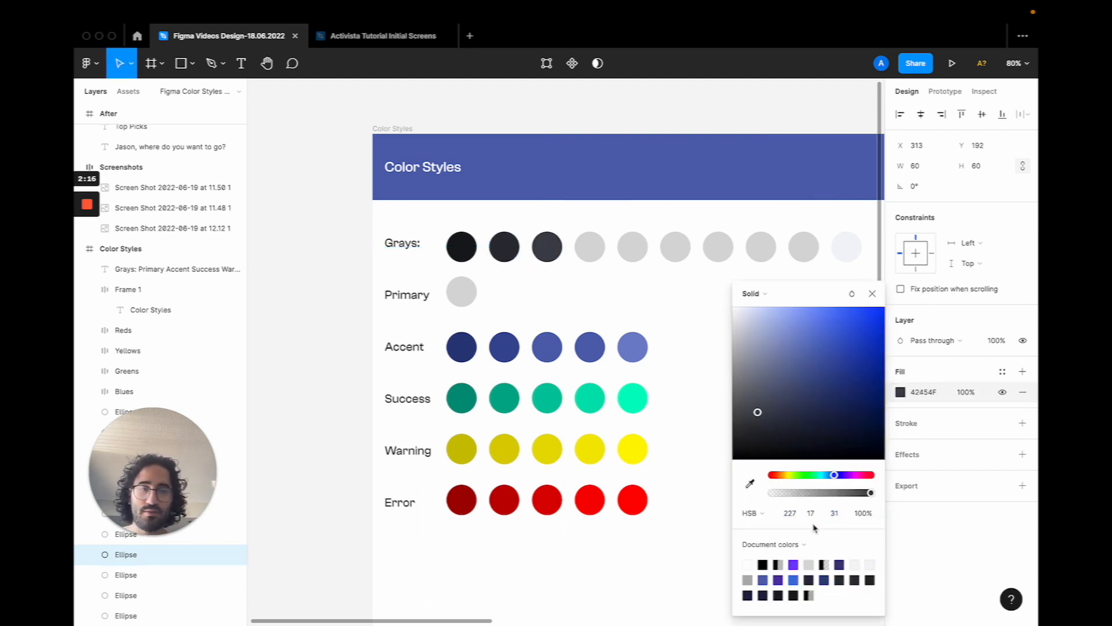
Set the third gray circle's HSB saturation to 15.
key("Escape")
left_click(811, 513)
type("15")
key("Return")
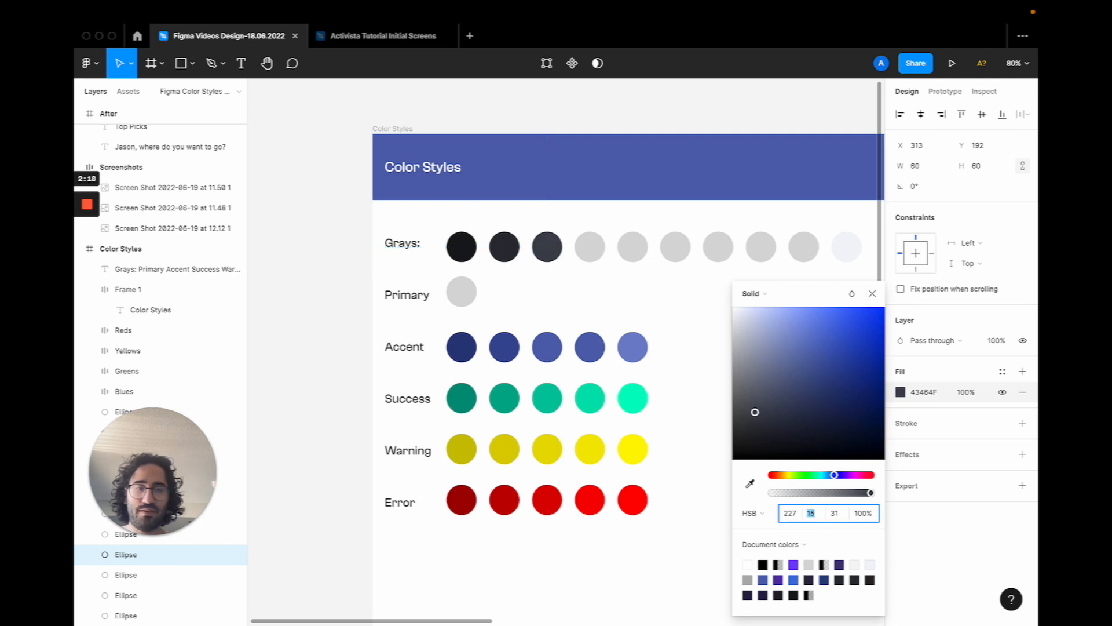
Fill the fourth gray circle with the color sampled from the third circle and set its HSB brightness to 41.
left_click(590, 247)
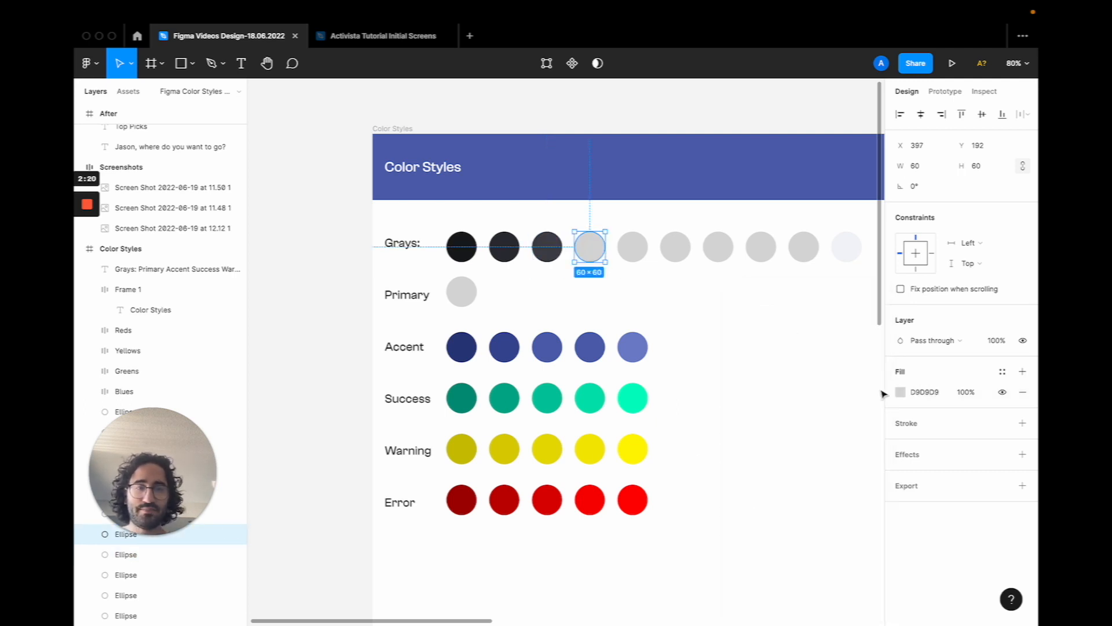
key("i")
left_click(546, 247)
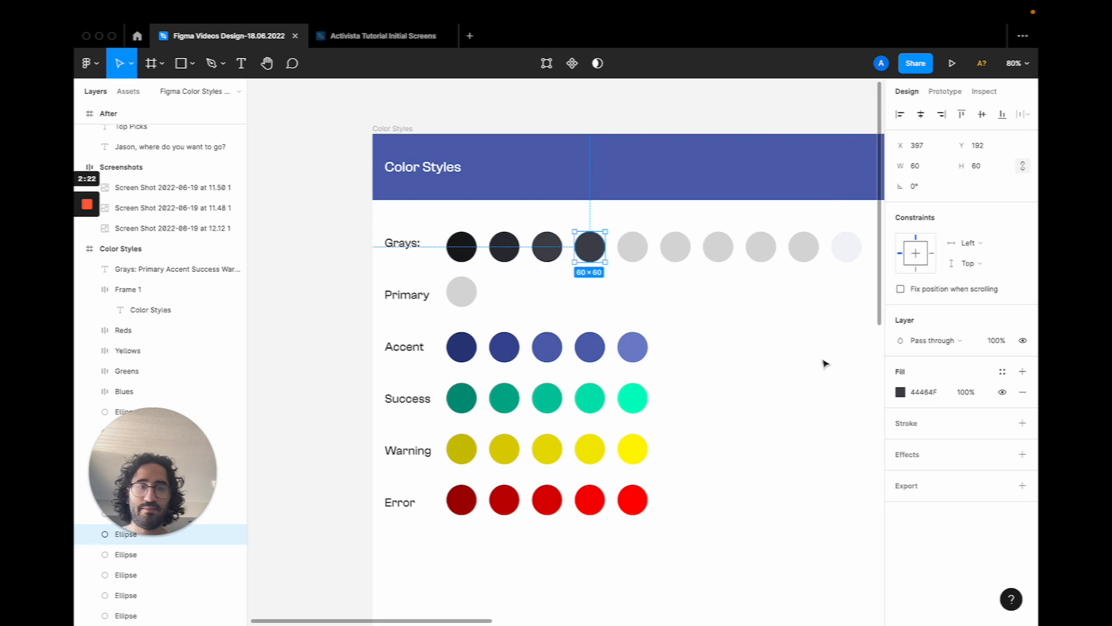
left_click(901, 392)
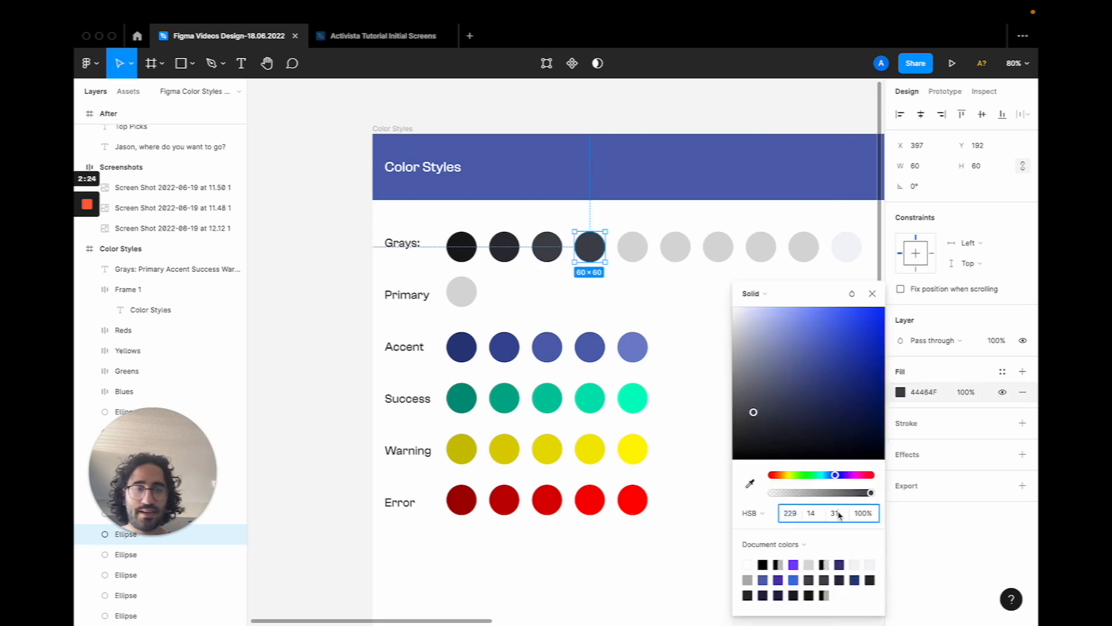
type("41")
key("Return")
Lower the fourth gray circle's HSB saturation to 11, giving fill 5D5F69, and deselect it.
key("shift+Tab")
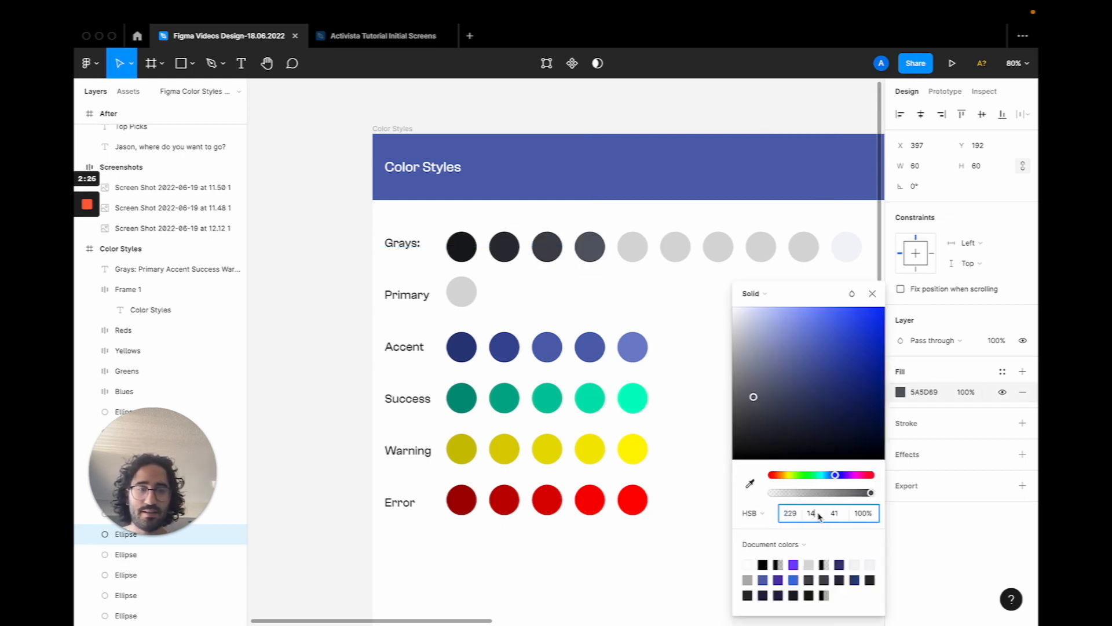
type("13")
key("Return")
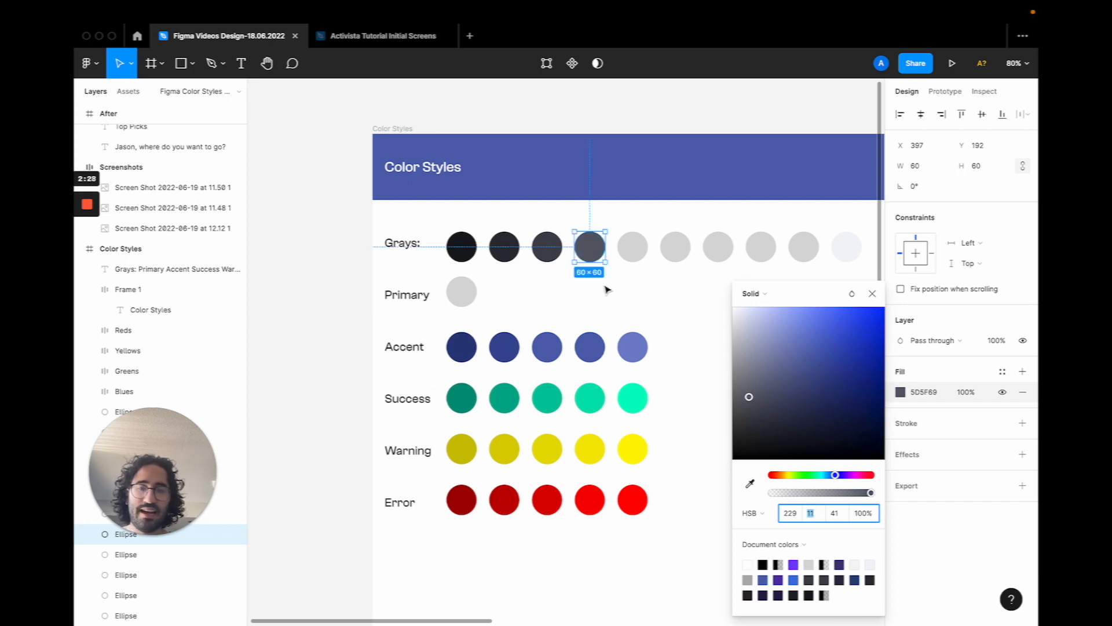
left_click(606, 289)
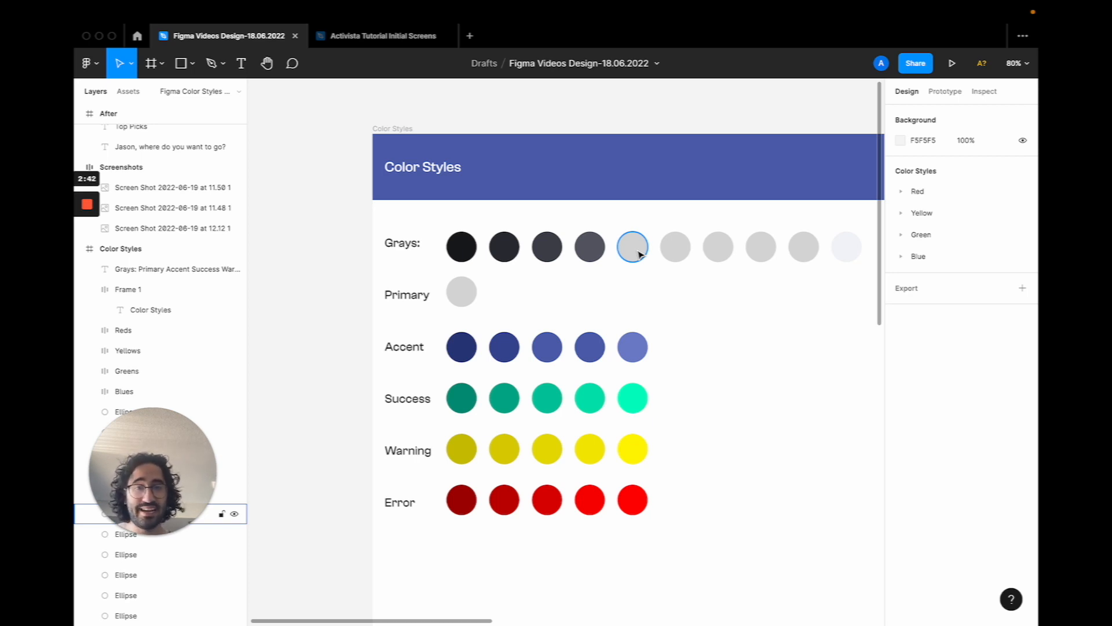
Fill the fifth gray circle with the color sampled from the fourth, adjusted to HSB brightness 51 and saturation 9.
left_click(639, 253)
key("i")
left_click(589, 246)
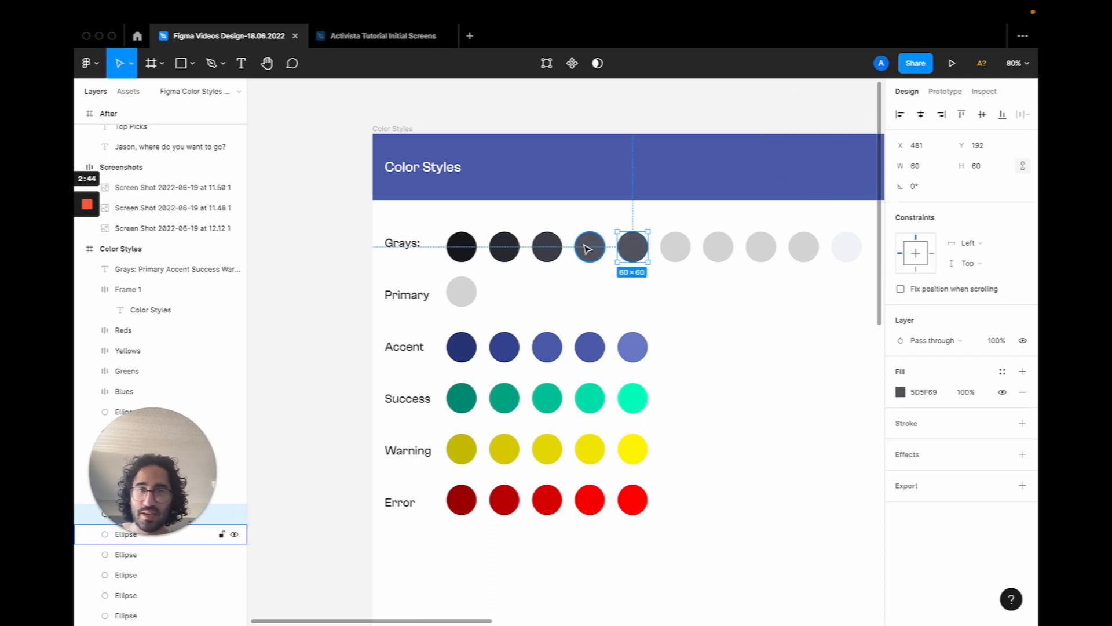
left_click(900, 392)
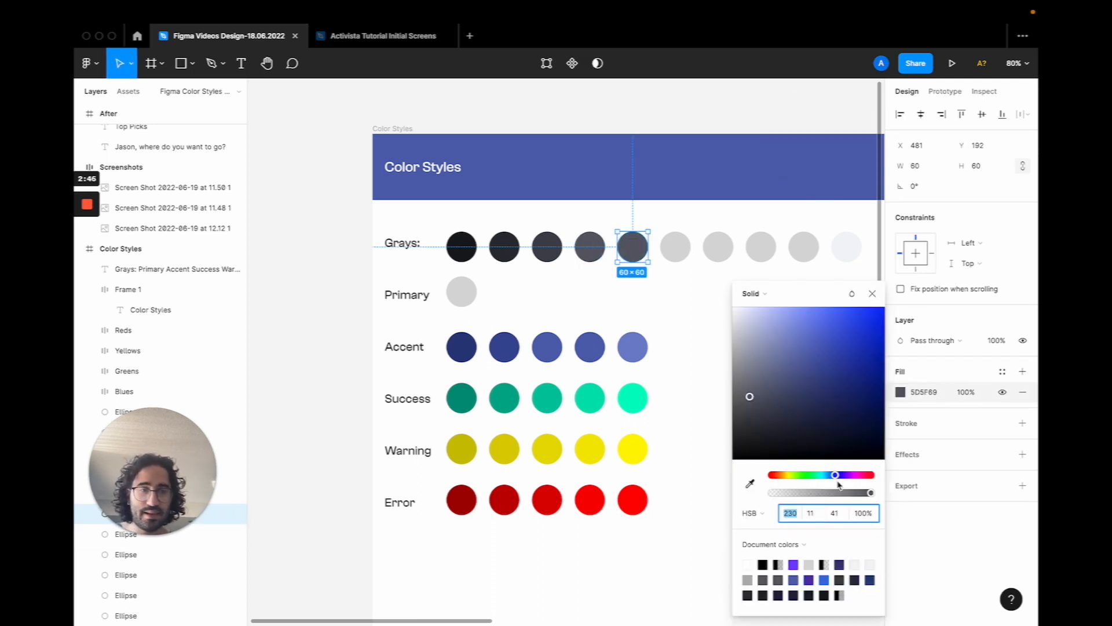
left_click(839, 516)
key("shift+Up")
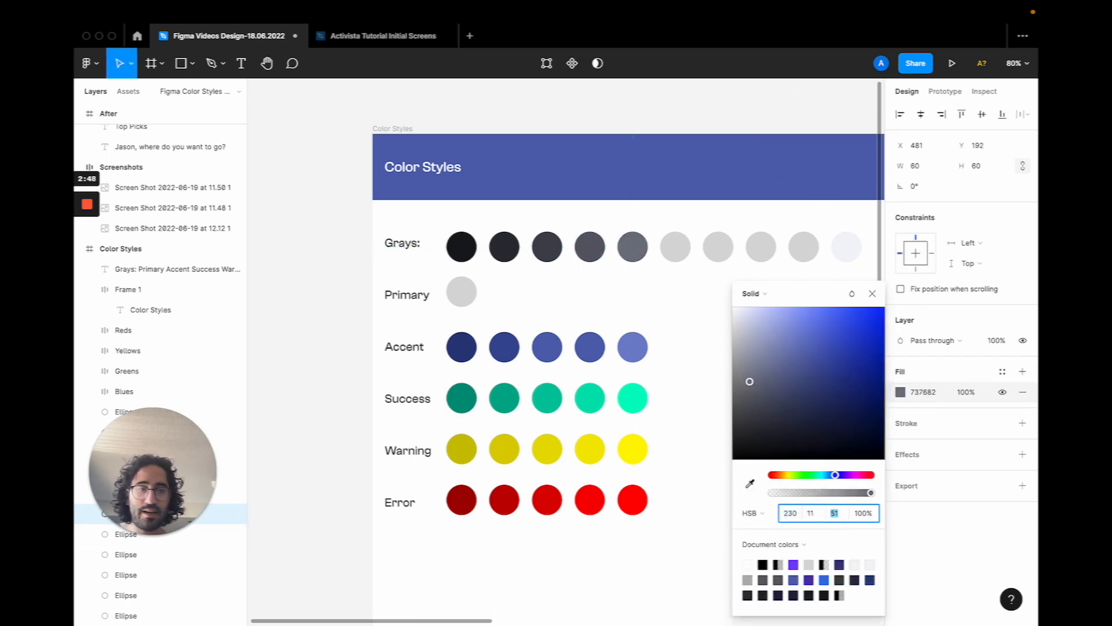
left_click(816, 514)
key("Down")
key("Down")
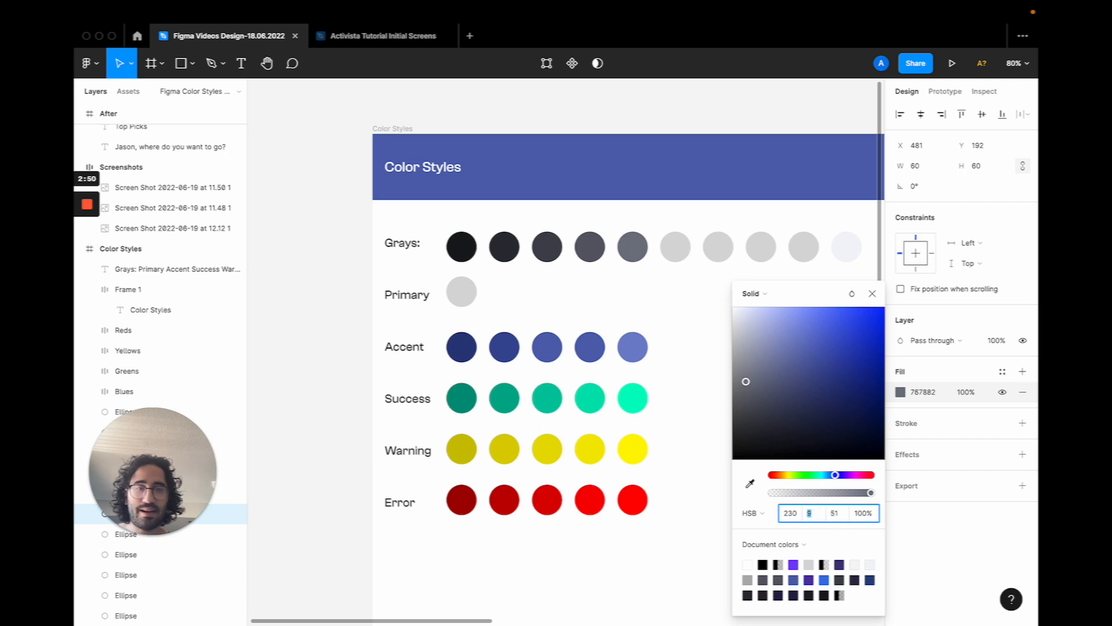
Fill the sixth gray circle with the color sampled from the fifth circle and set its HSB brightness to 61.
left_click(675, 246)
scroll(710, 272, "right", 4)
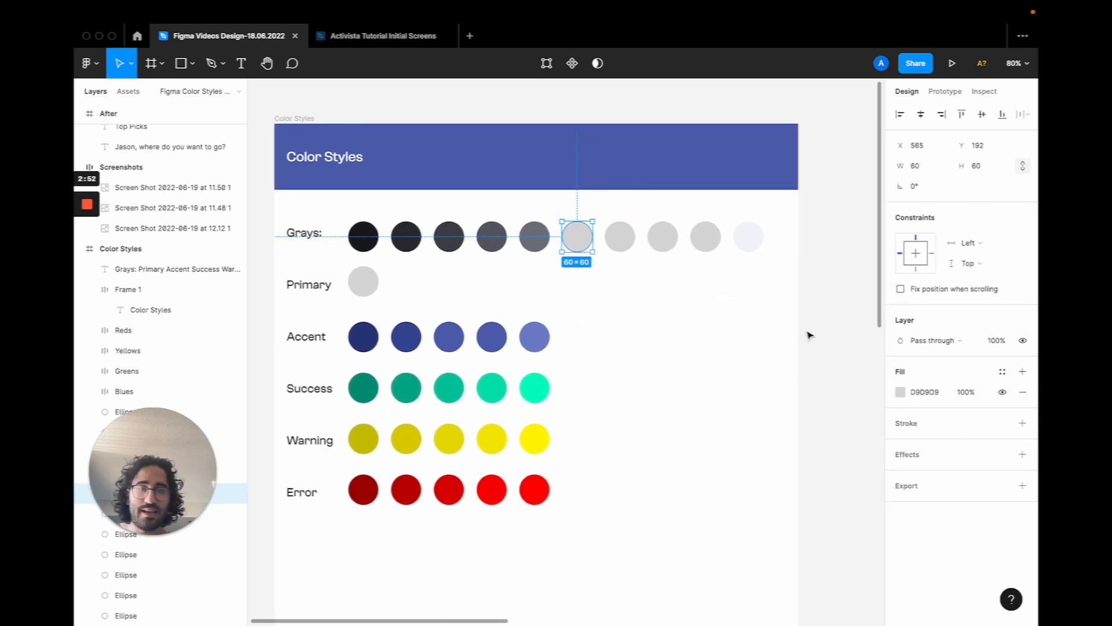
key("i")
left_click(537, 227)
left_click(901, 392)
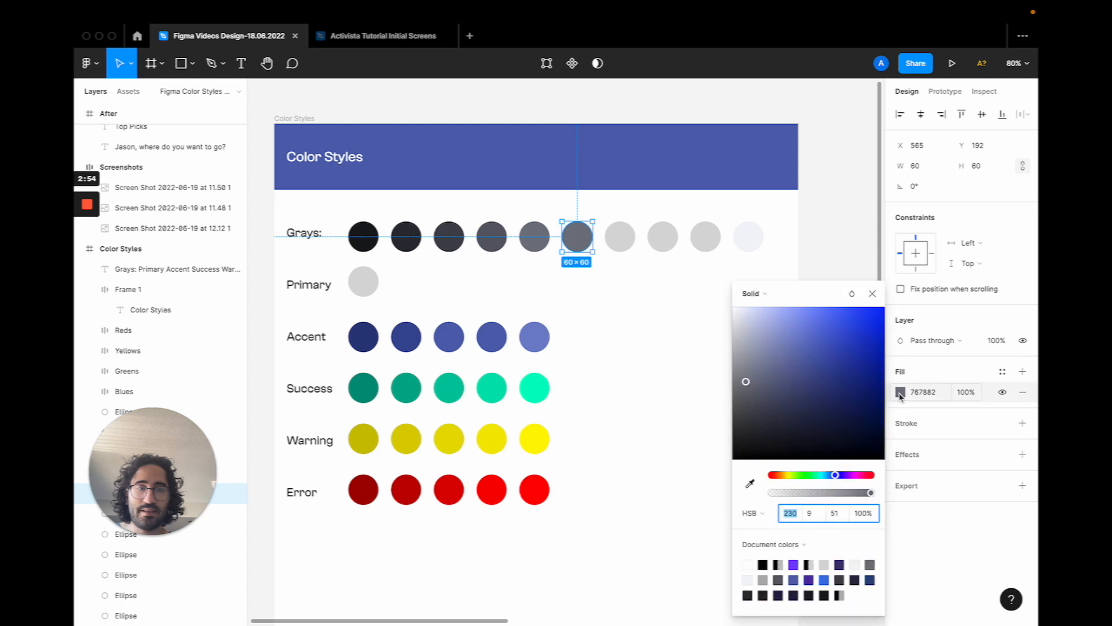
left_click(843, 519)
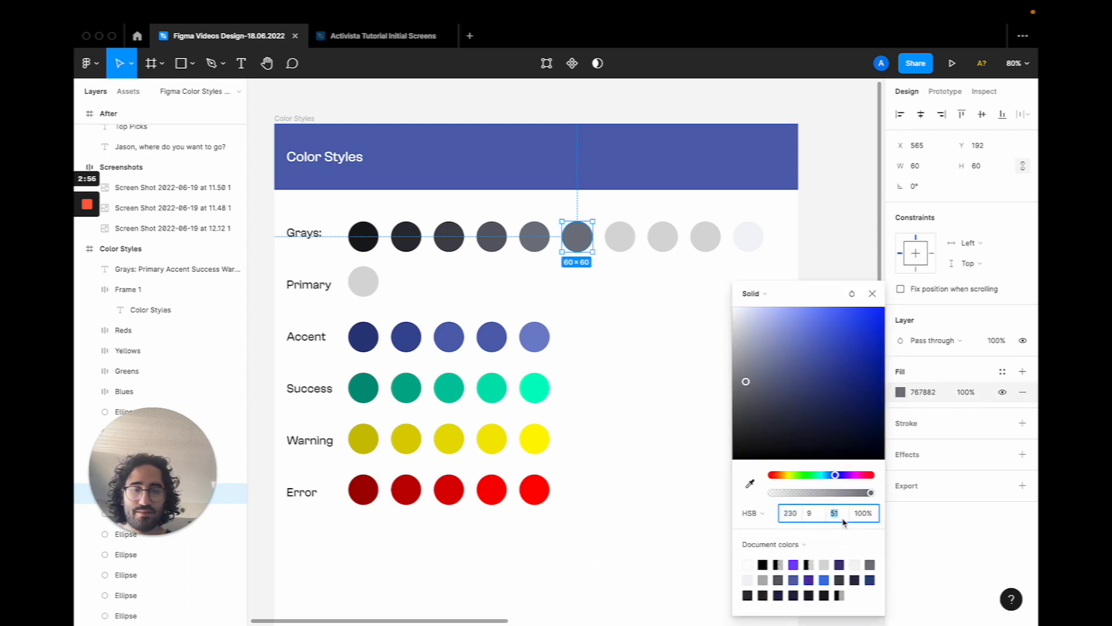
type("61")
key("Return")
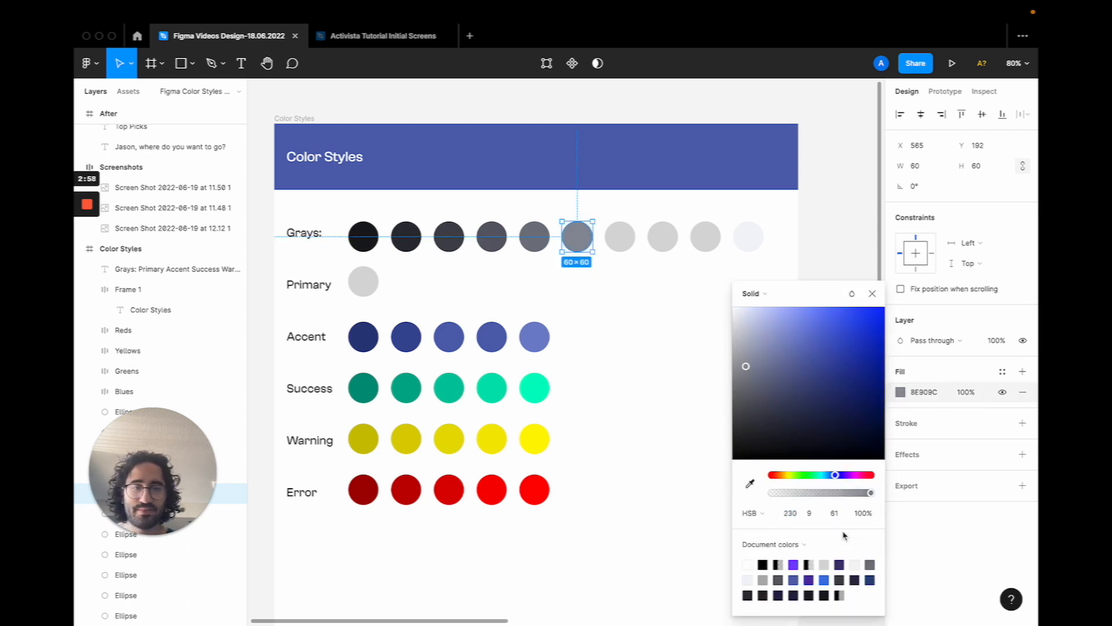
Lower the sixth gray circle's HSB saturation to 7.
left_click(809, 513)
type("7")
key("Return")
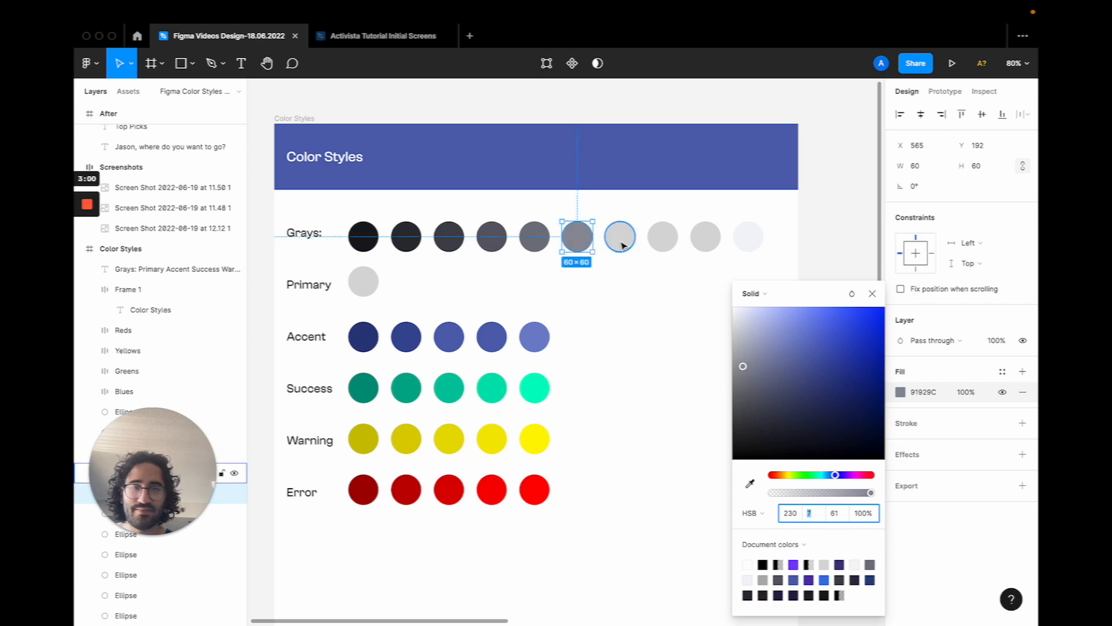
Fill the seventh gray circle with the color sampled from the sixth, adjusted to HSB saturation 5 and brightness 71.
left_click(622, 244)
left_click(901, 393)
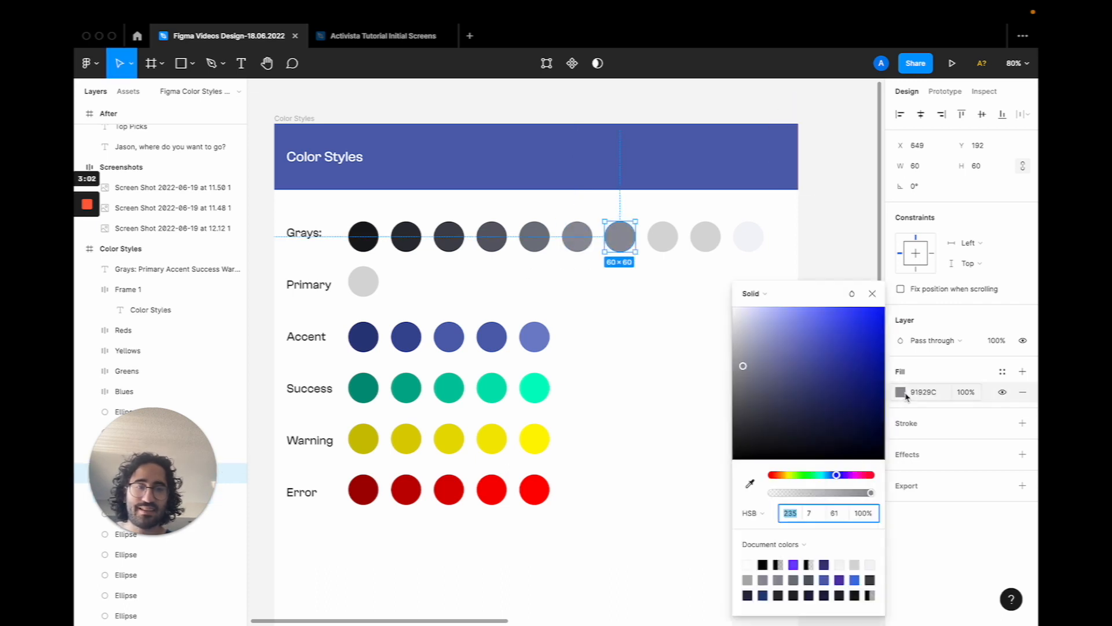
left_click(814, 514)
type("5")
key("Return")
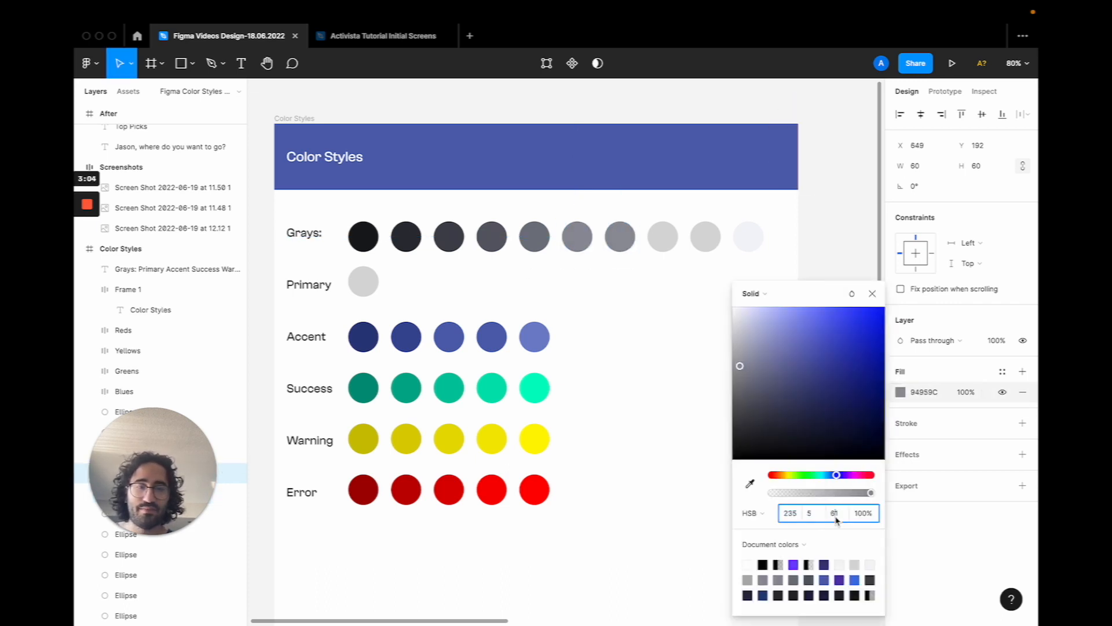
left_click(835, 513)
type("71")
key("Return")
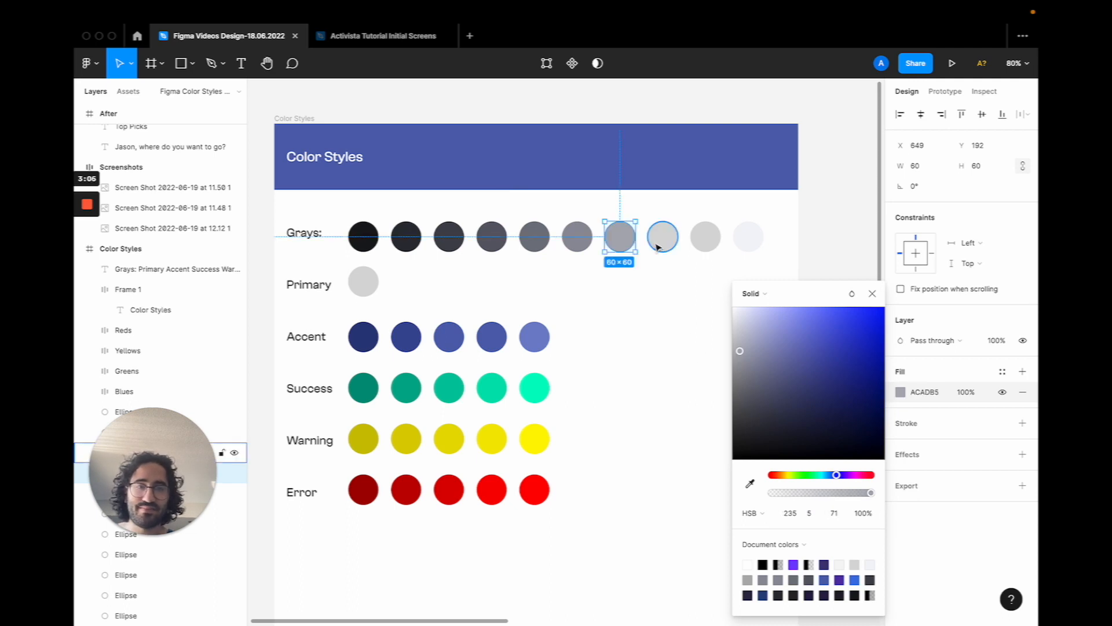
Fill the eighth gray circle with the color sampled from the seventh circle and set its HSB brightness to 81.
left_click(658, 248)
key("i")
left_click(620, 239)
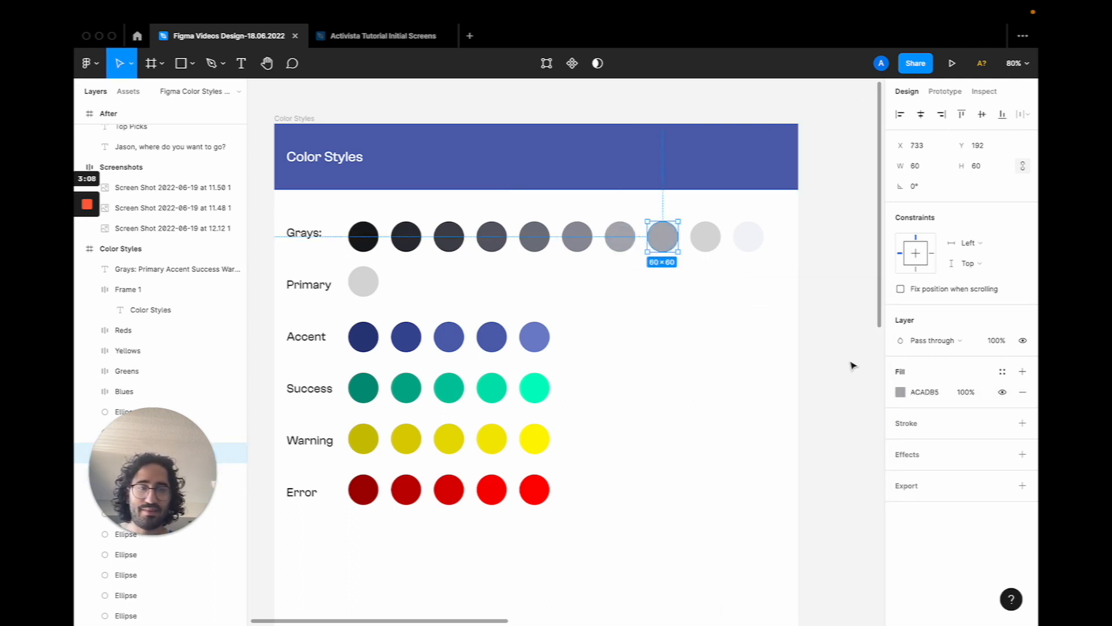
left_click(900, 392)
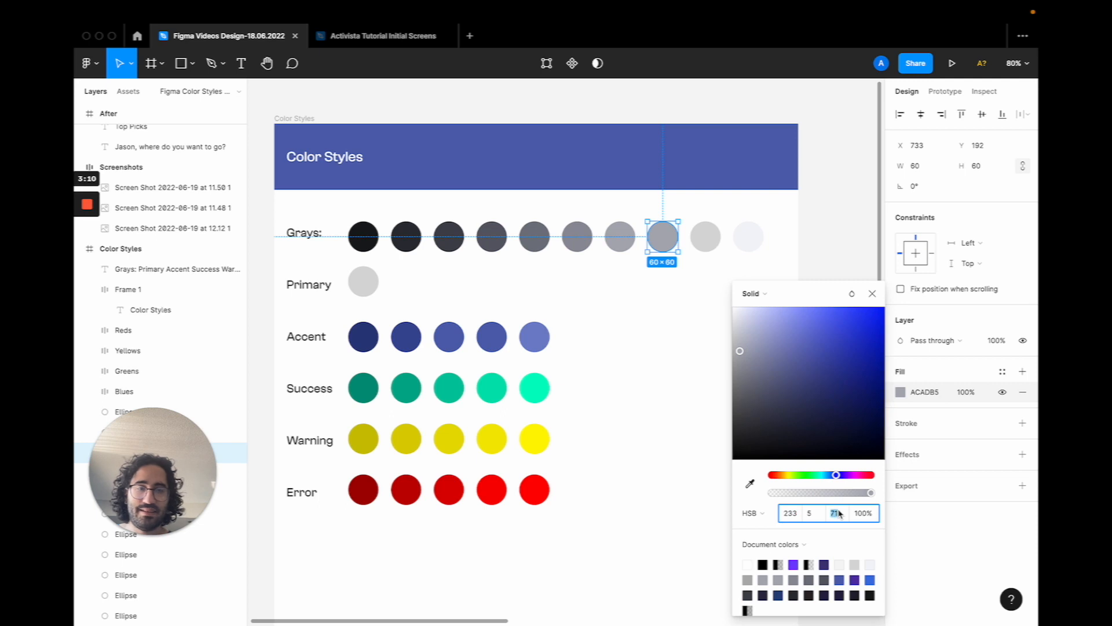
type("81")
key("Return")
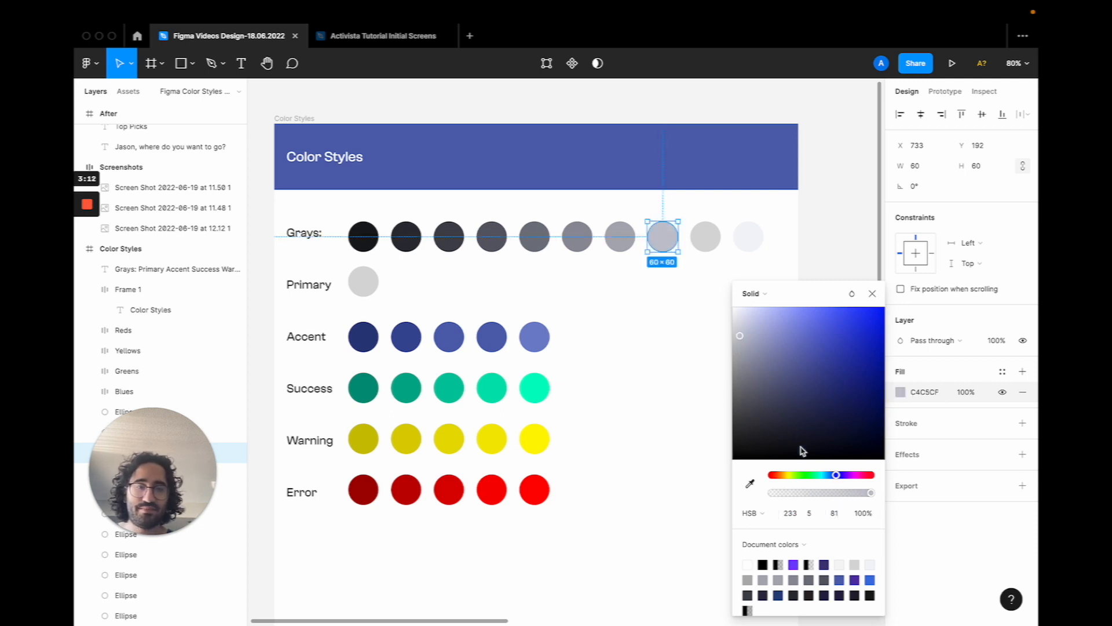
Fill the ninth gray circle with the color sampled from the eighth circle and set its HSB brightness to 91.
left_click(703, 252)
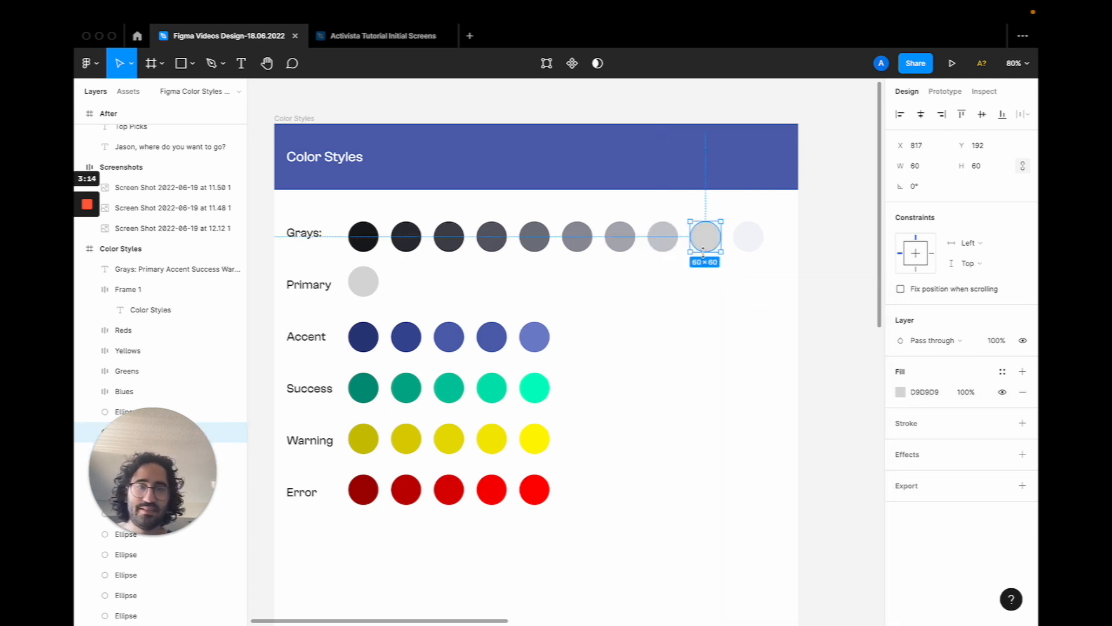
key("i")
left_click(667, 239)
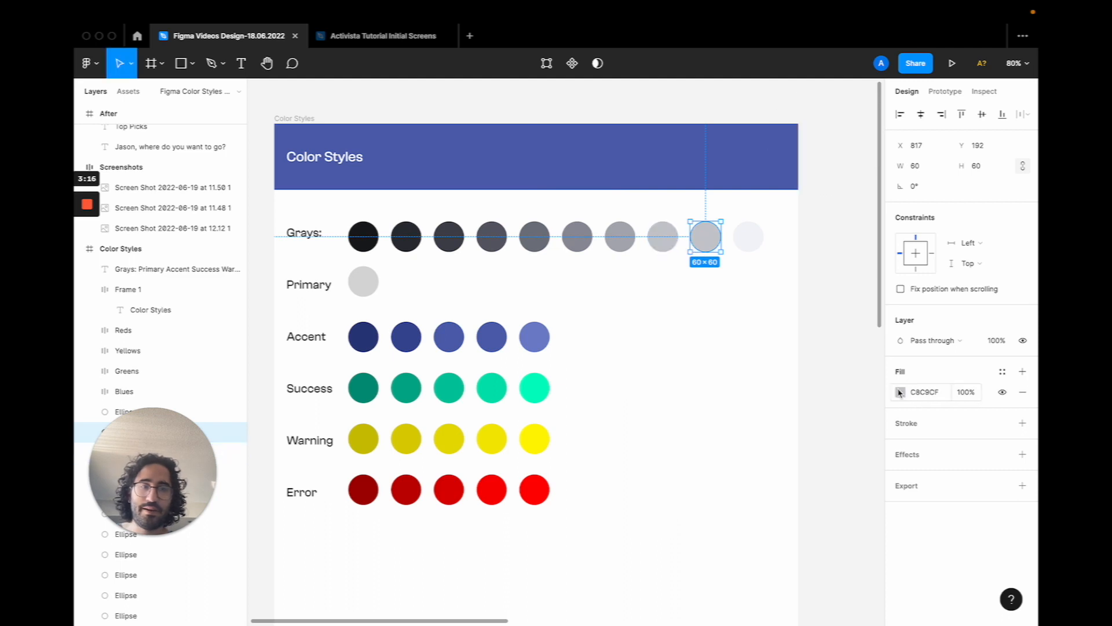
left_click(900, 393)
left_click(834, 514)
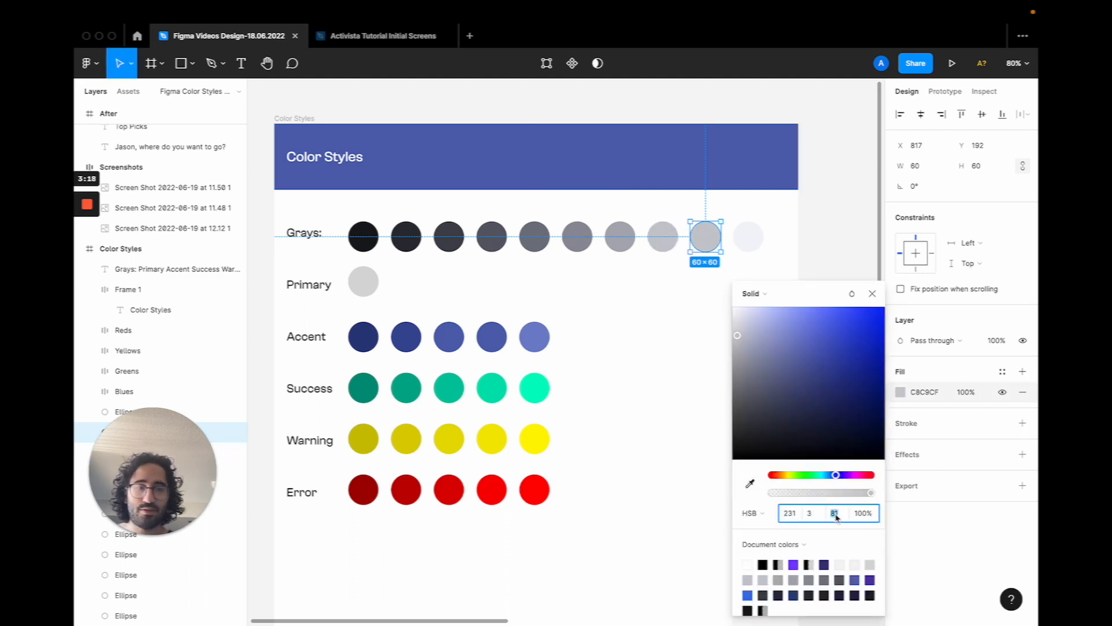
type("91")
key("Return")
mouse_move(714, 4)
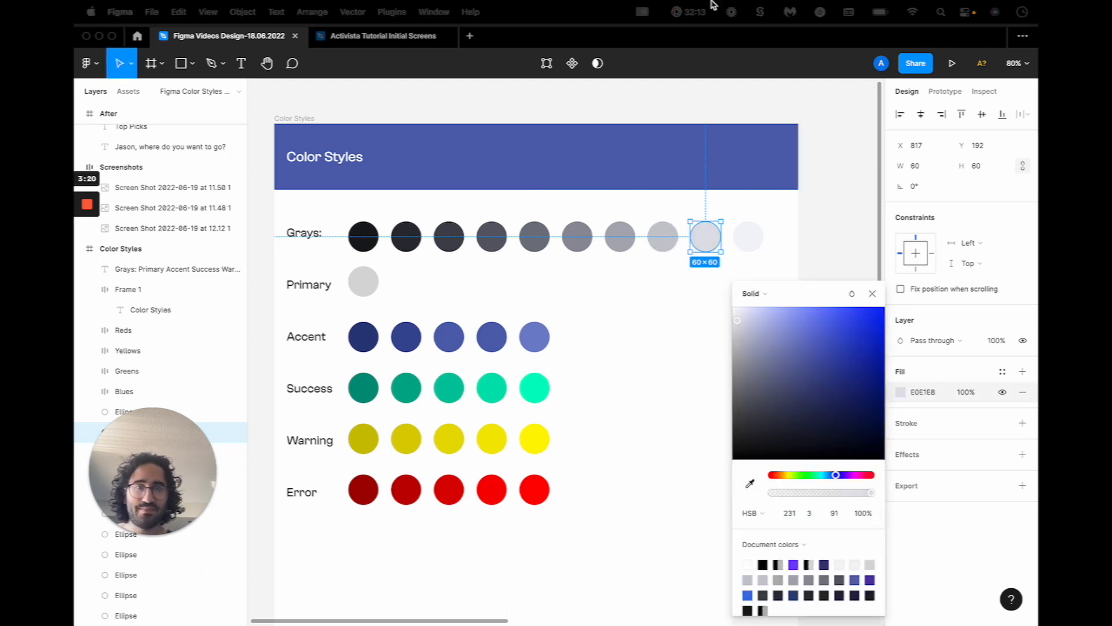
Set the ninth gray circle's HSB saturation to 2.
left_click(811, 513)
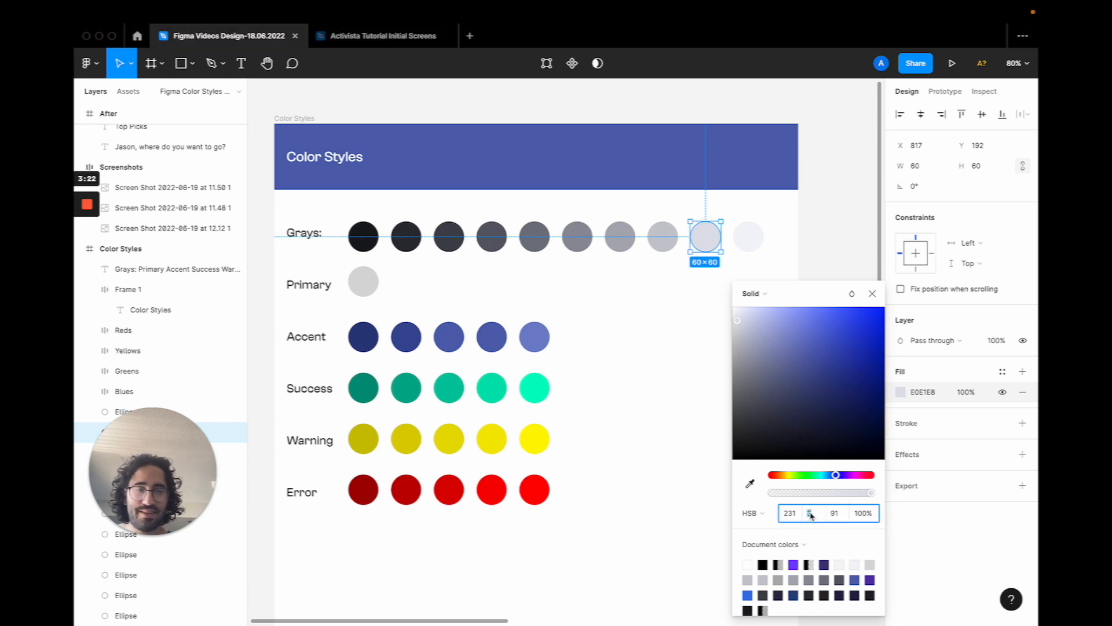
type("2")
key("Return")
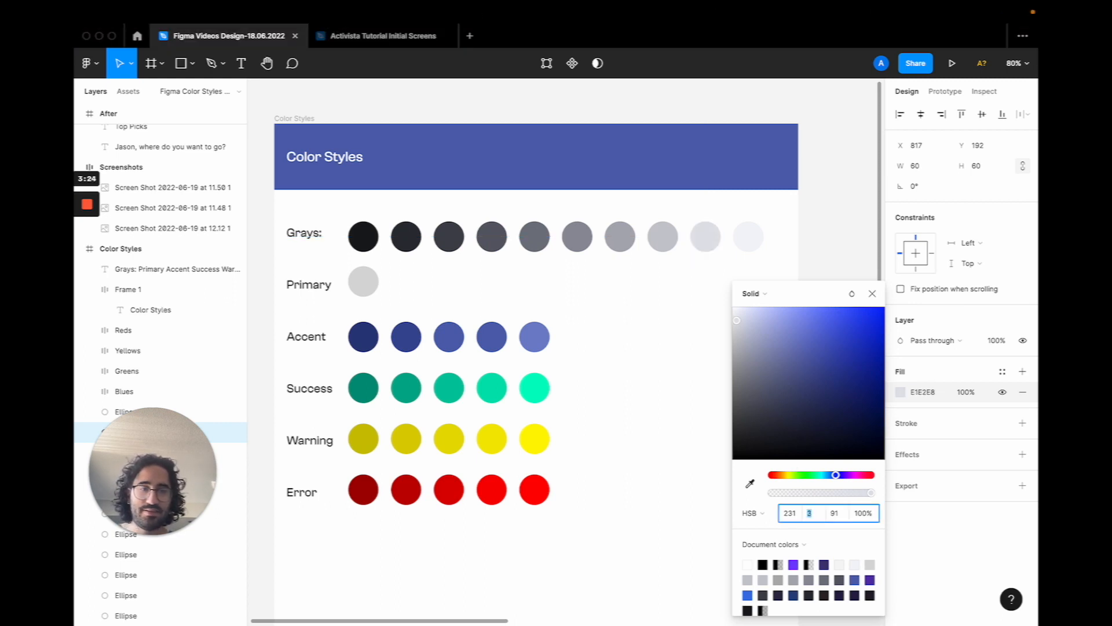
Set the tenth, lightest gray circle's HSB saturation to 1.
left_click(754, 235)
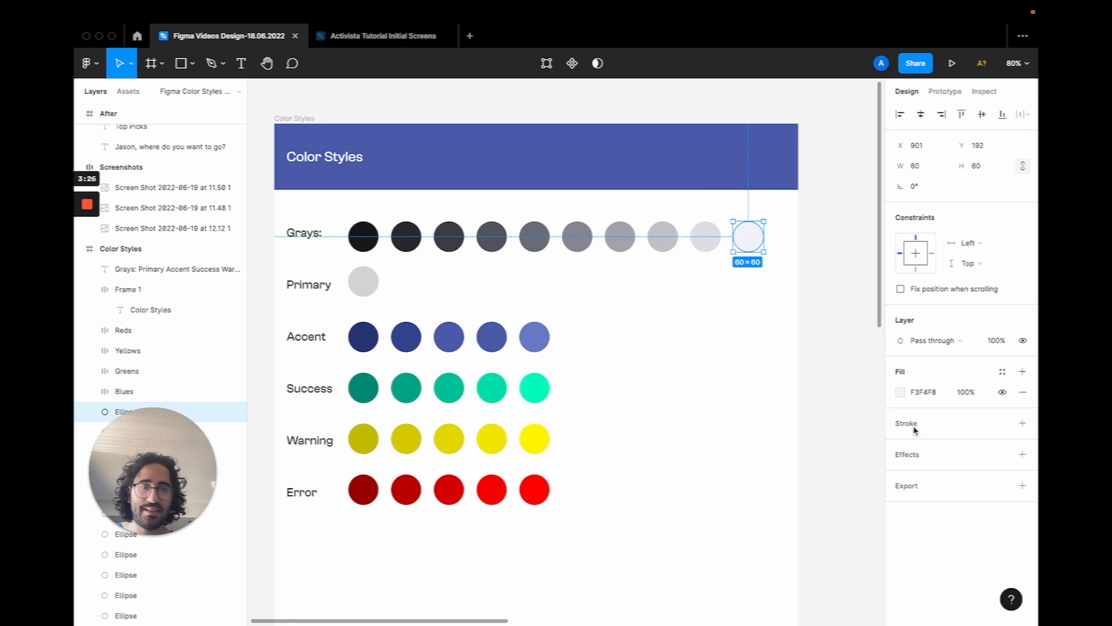
left_click(900, 393)
left_click(810, 514)
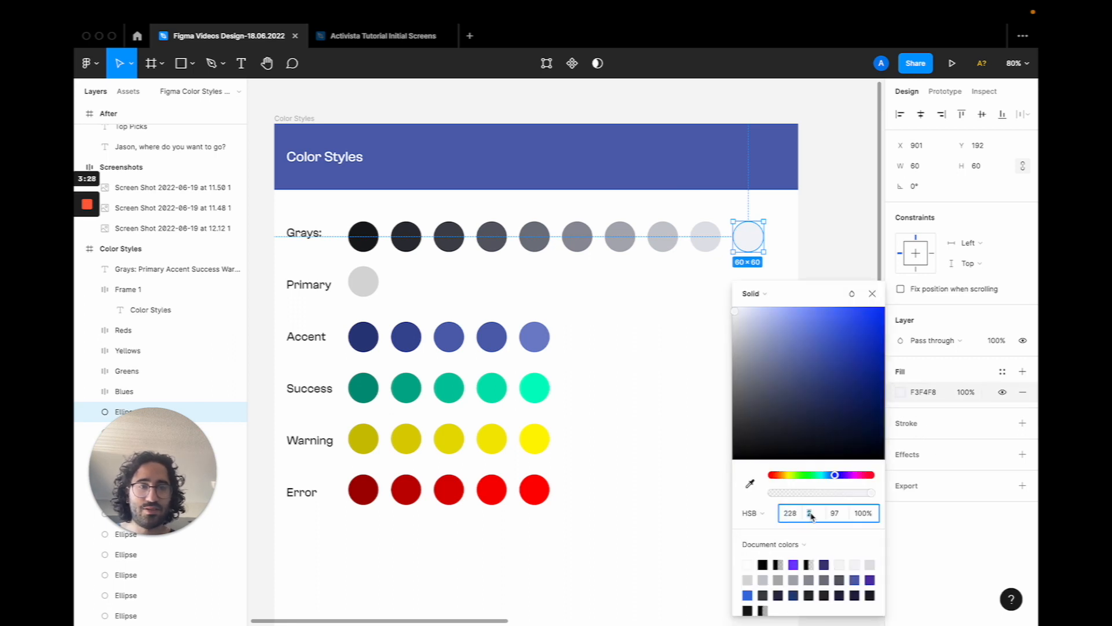
type("1")
key("Return")
left_click(676, 393)
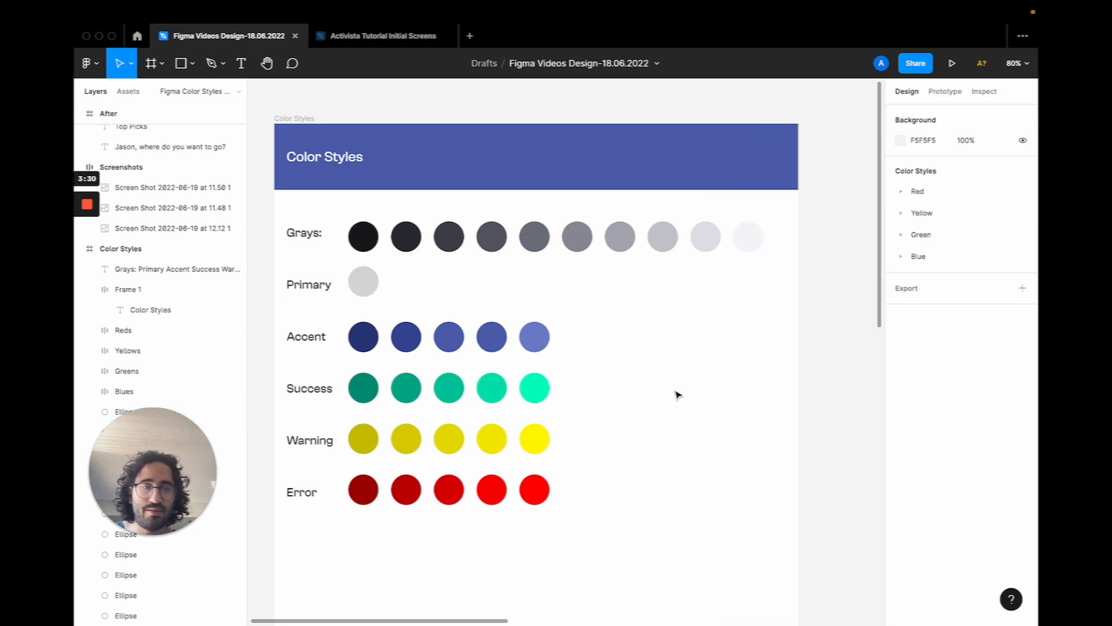
scroll(718, 311, "up", 2)
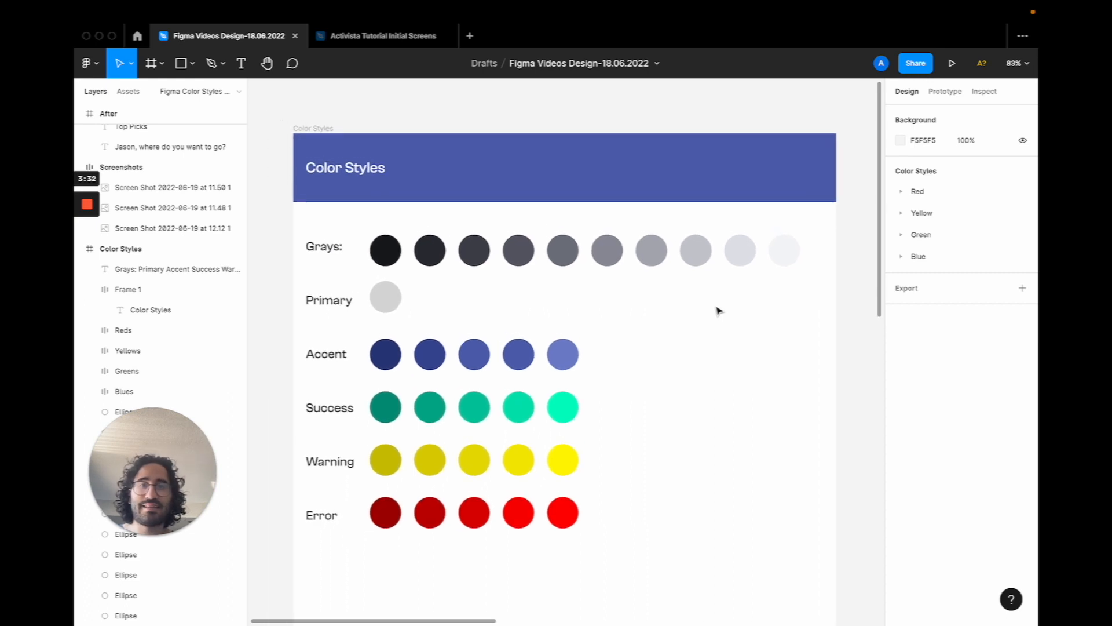
left_click(390, 250)
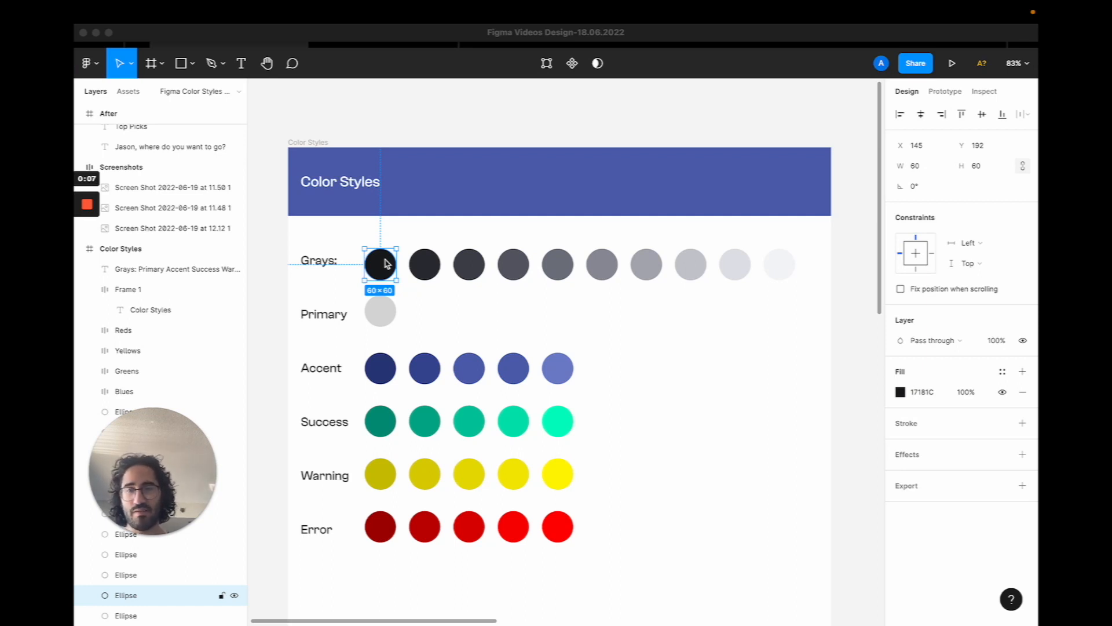
left_click(309, 143)
key("shift+2")
key("shift+0")
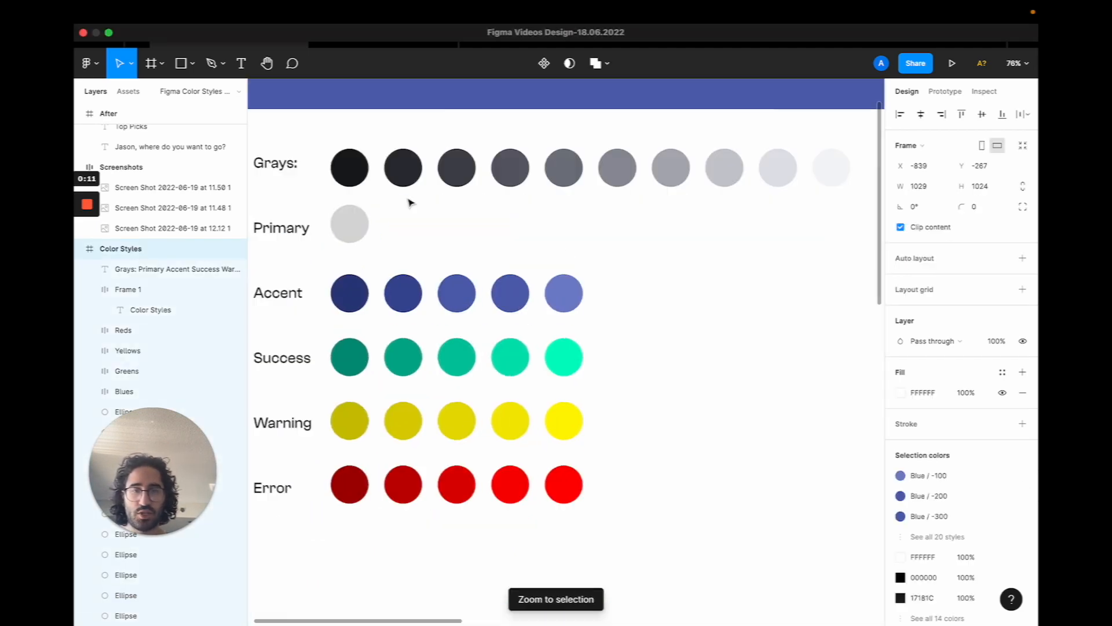
scroll(436, 220, "up", 5)
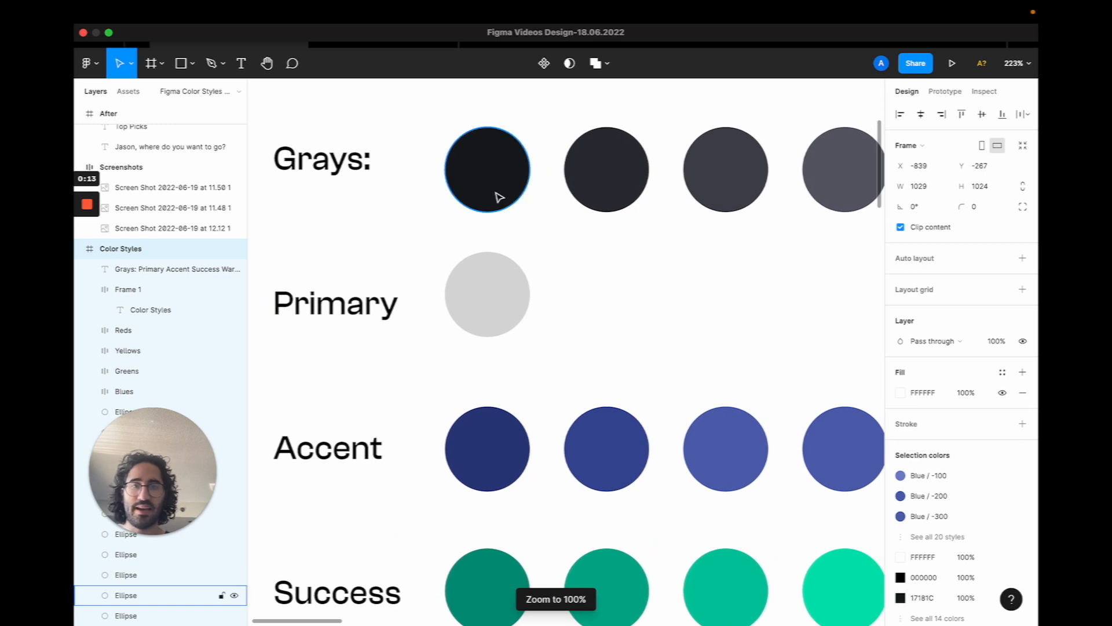
Create a color style named "Gray - 1000" from the fill of the first, darkest circle in the Grays row.
left_click(484, 173)
scroll(496, 191, "down", 5)
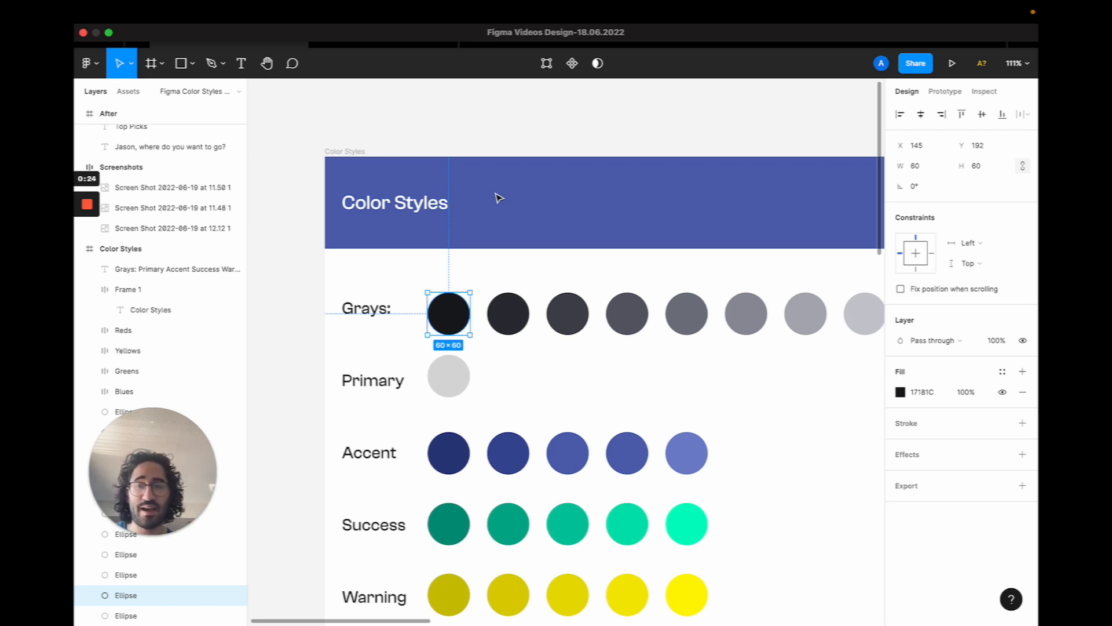
scroll(455, 290, "up", 5)
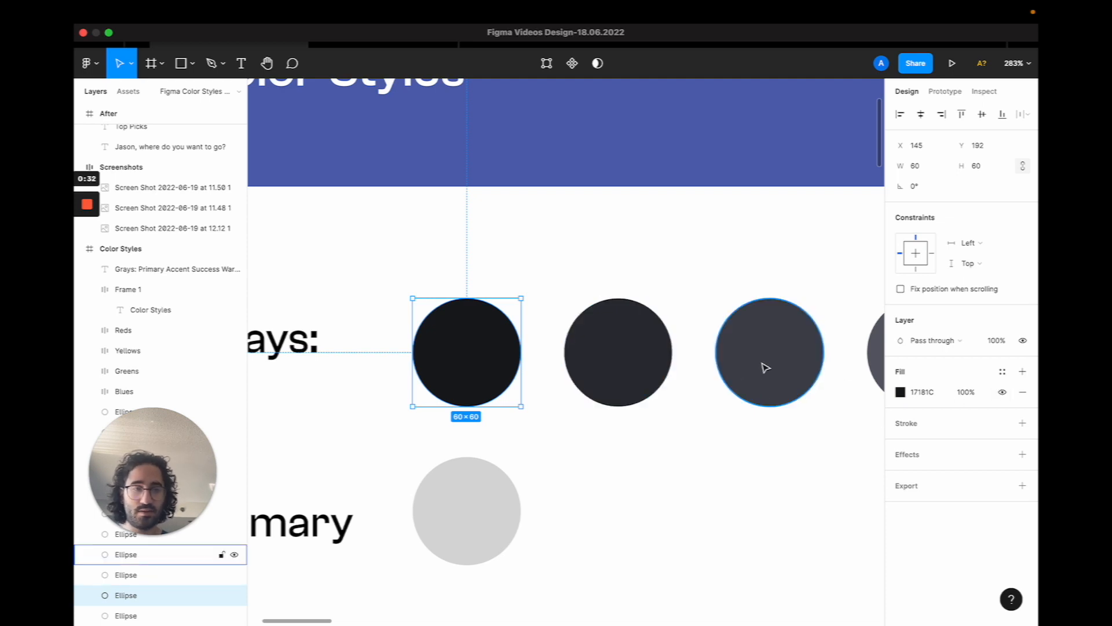
left_click(578, 251)
left_click(463, 362)
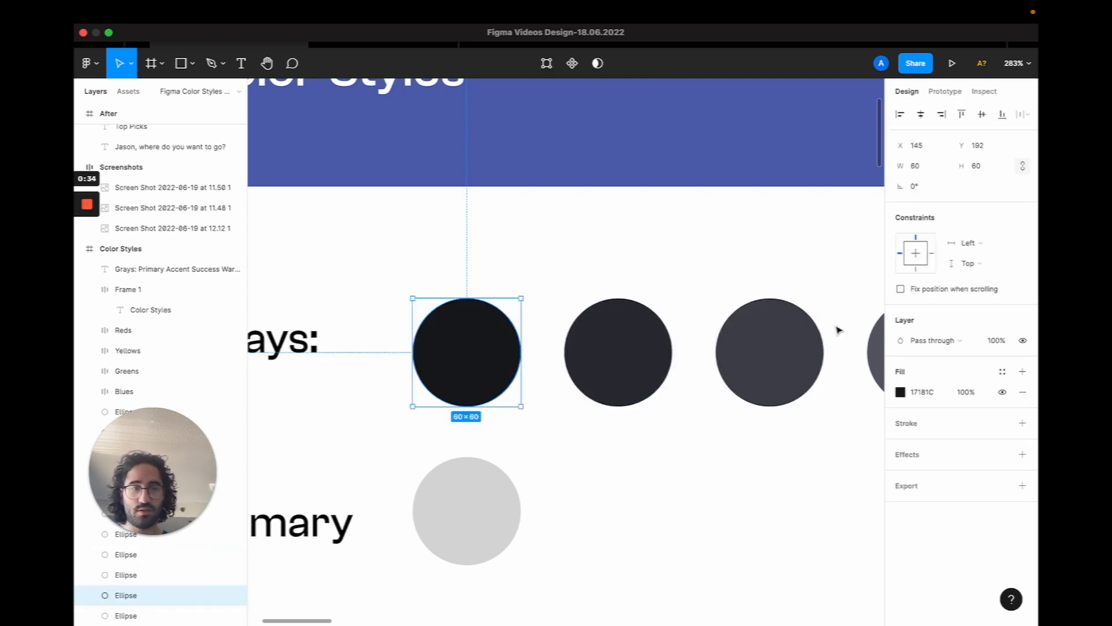
left_click(1002, 373)
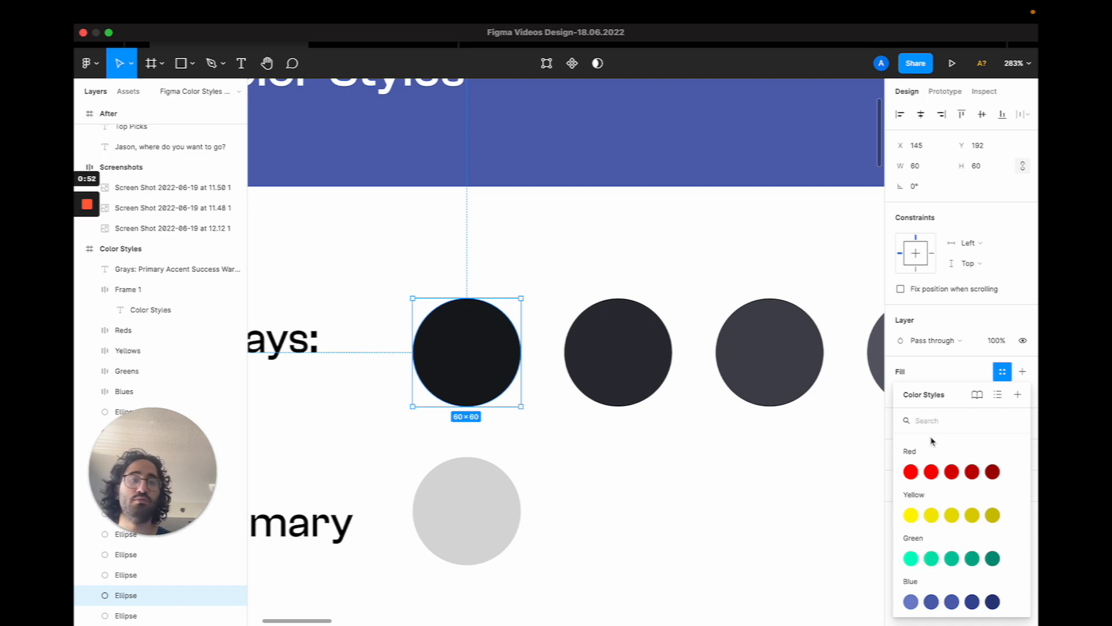
left_click(1019, 394)
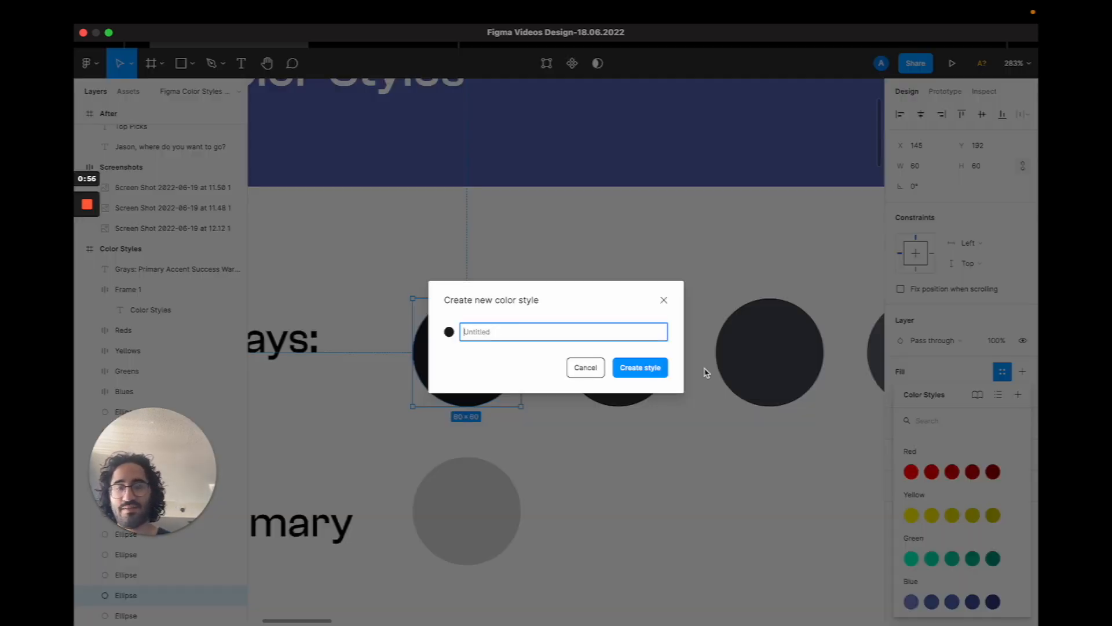
type("Gray")
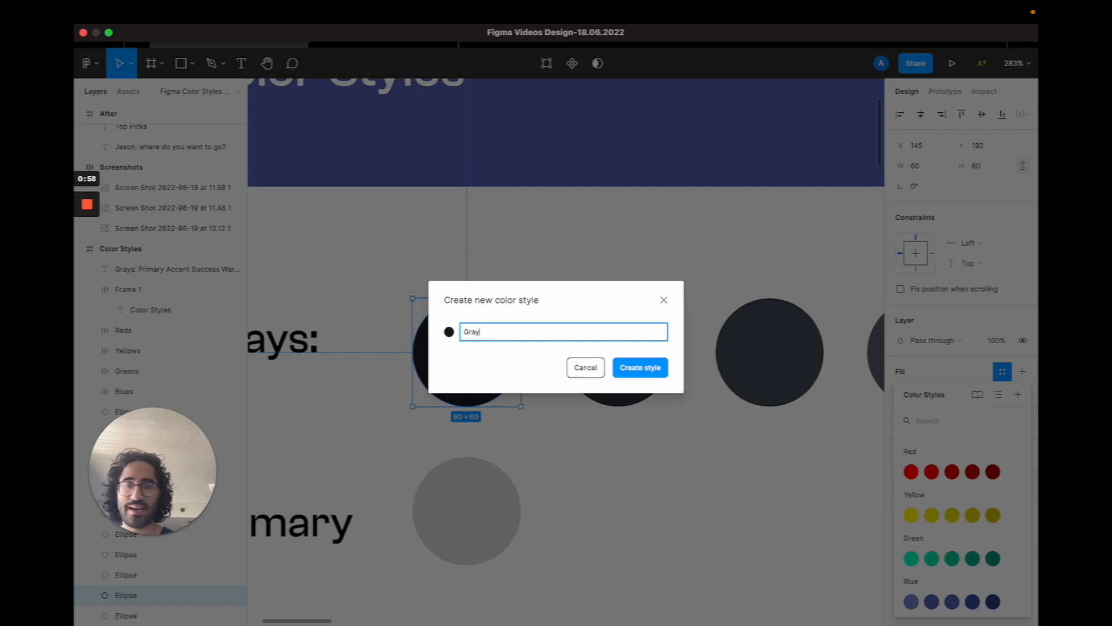
type(" - 10")
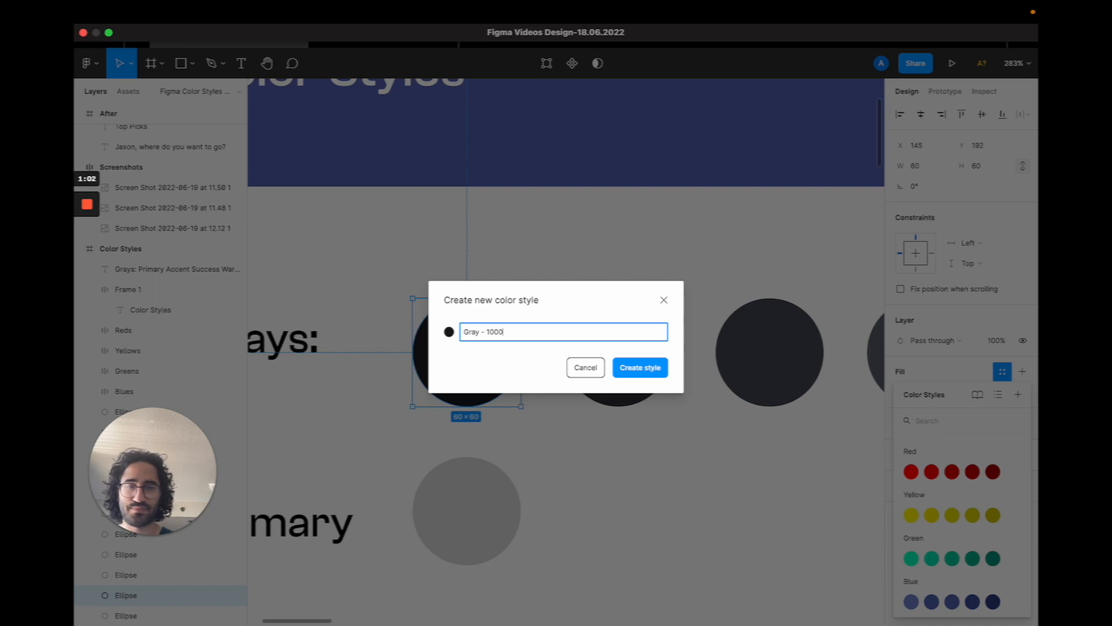
type("00")
key("Return")
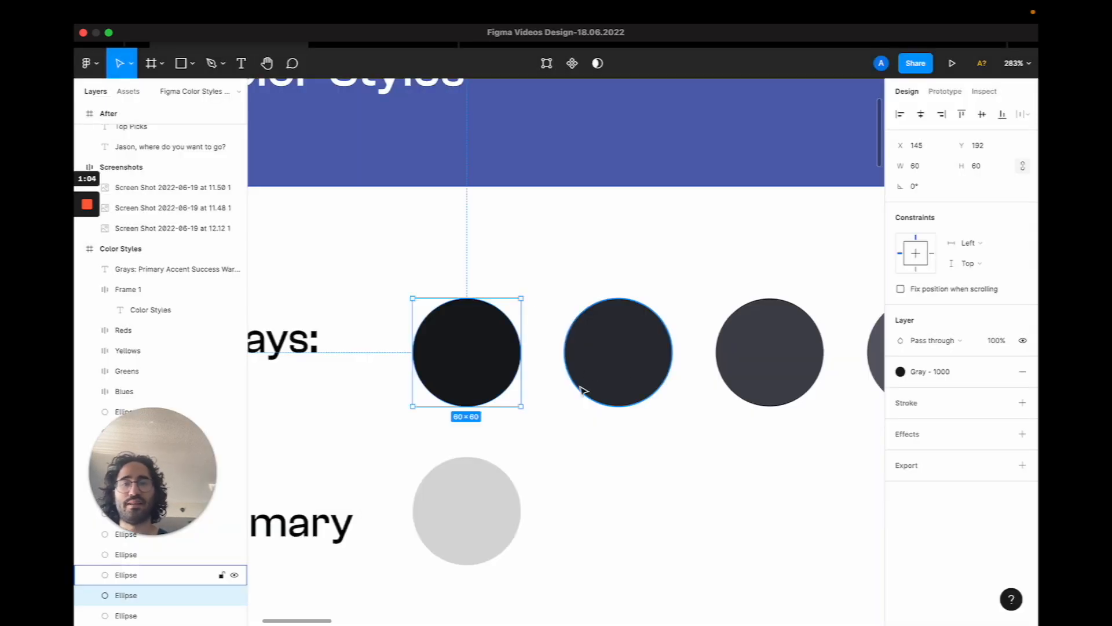
Draw a new frame about 341 × 412 in the empty canvas space between the Color Styles and Screenshots frames.
scroll(583, 389, "down", 5)
scroll(582, 390, "right", 2)
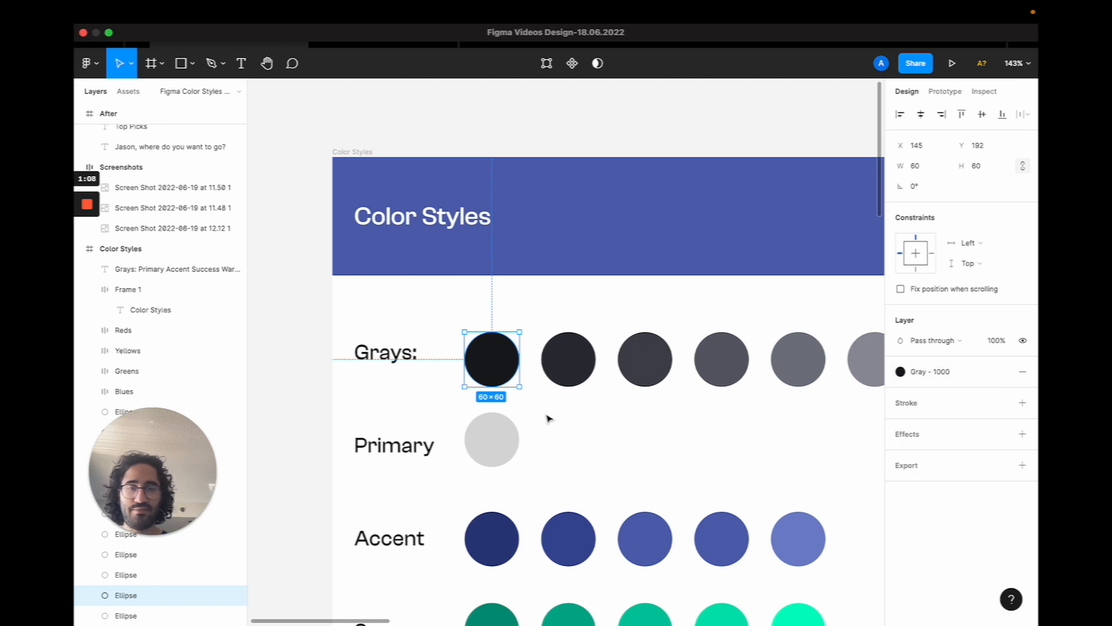
left_click(574, 409)
scroll(573, 411, "right", 4)
scroll(573, 410, "down", 2)
scroll(574, 410, "down", 3)
scroll(638, 319, "right", 2)
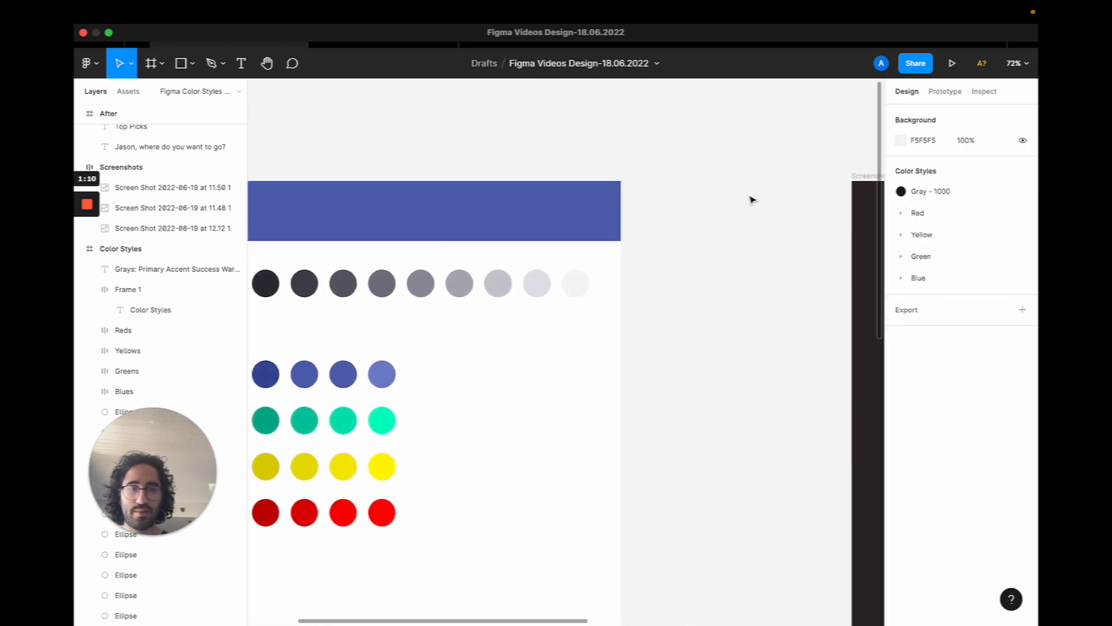
key("f")
left_click_drag(657, 181, 791, 331)
left_click_drag(812, 367, 815, 371)
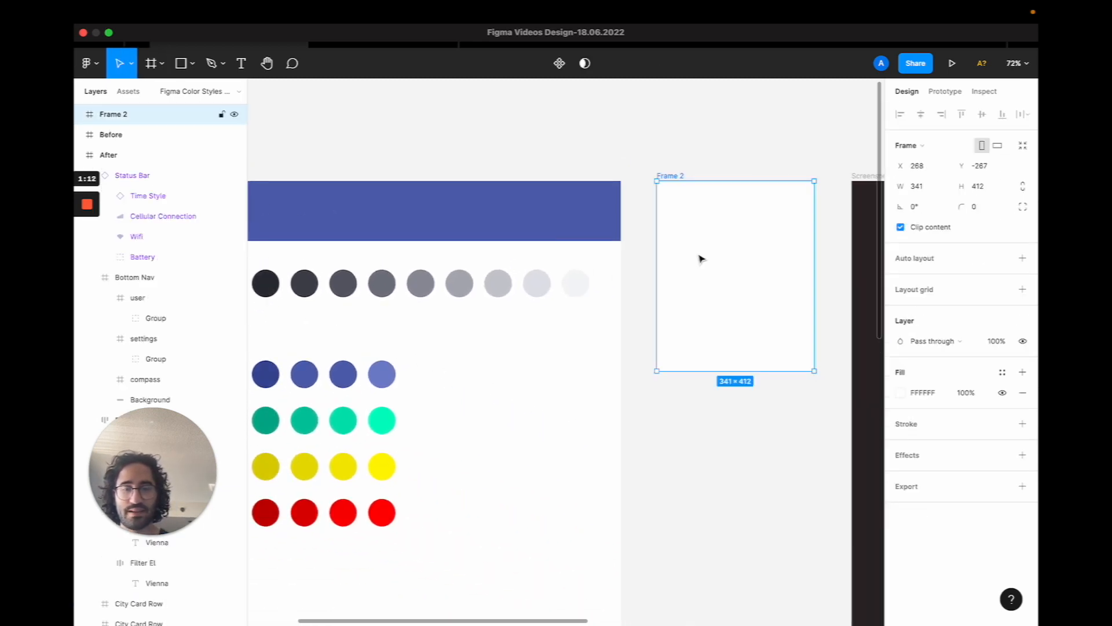
key("shift+2")
key("c")
left_click(640, 209)
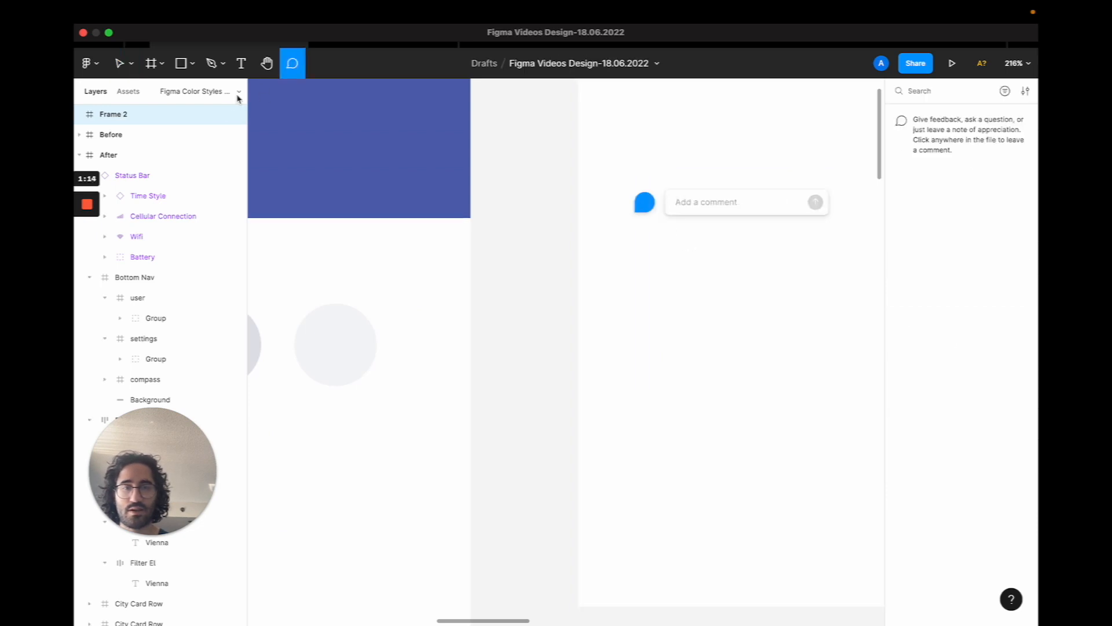
left_click(122, 63)
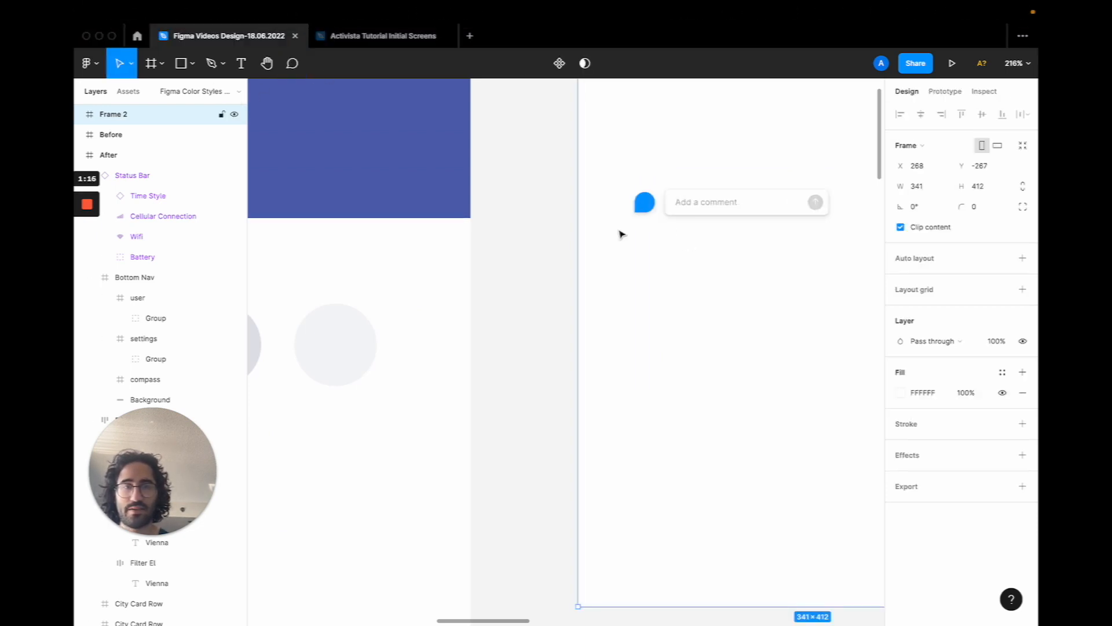
left_click(791, 269)
key("c")
left_click_drag(647, 198, 694, 280)
type("o")
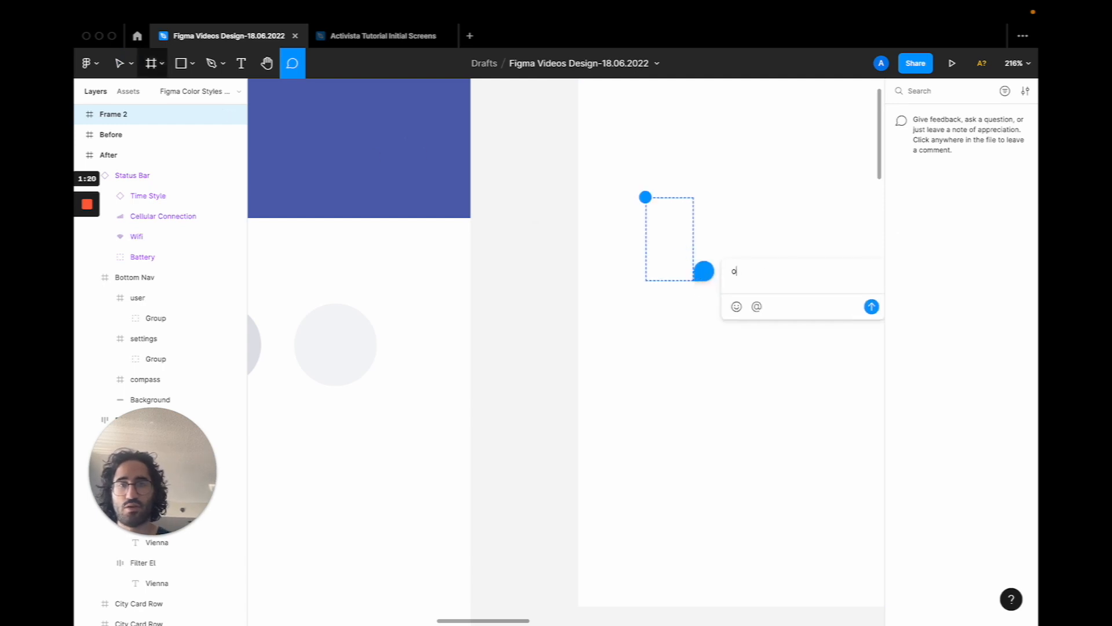
left_click(120, 62)
Place a 100 × 100 circle near the top of the new frame with the Ellipse tool.
key("o")
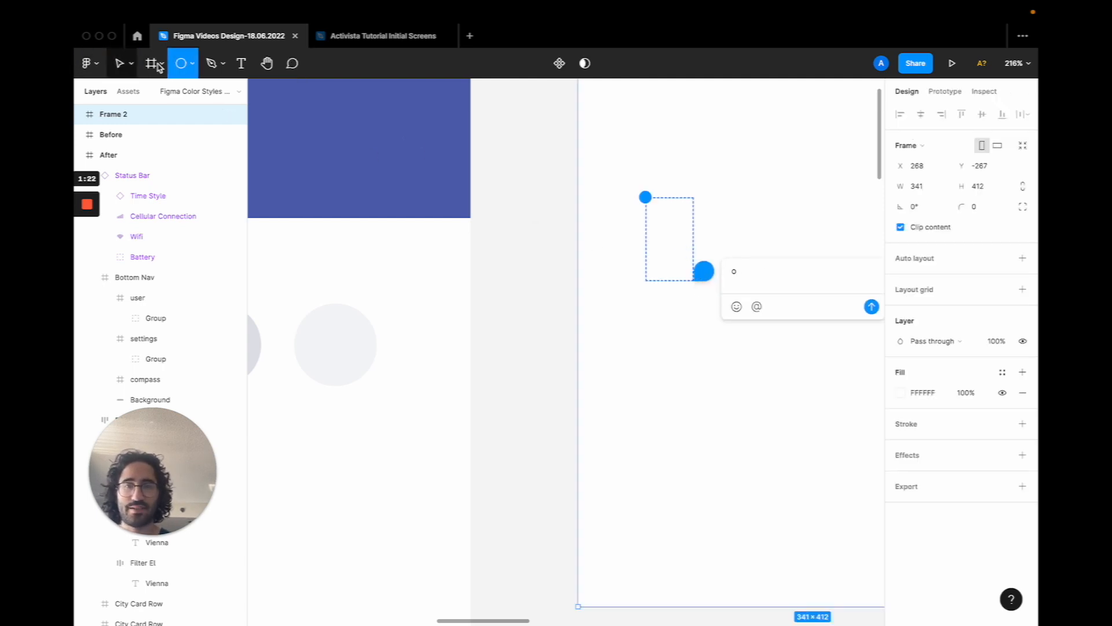
left_click(705, 129)
scroll(706, 135, "down", 5)
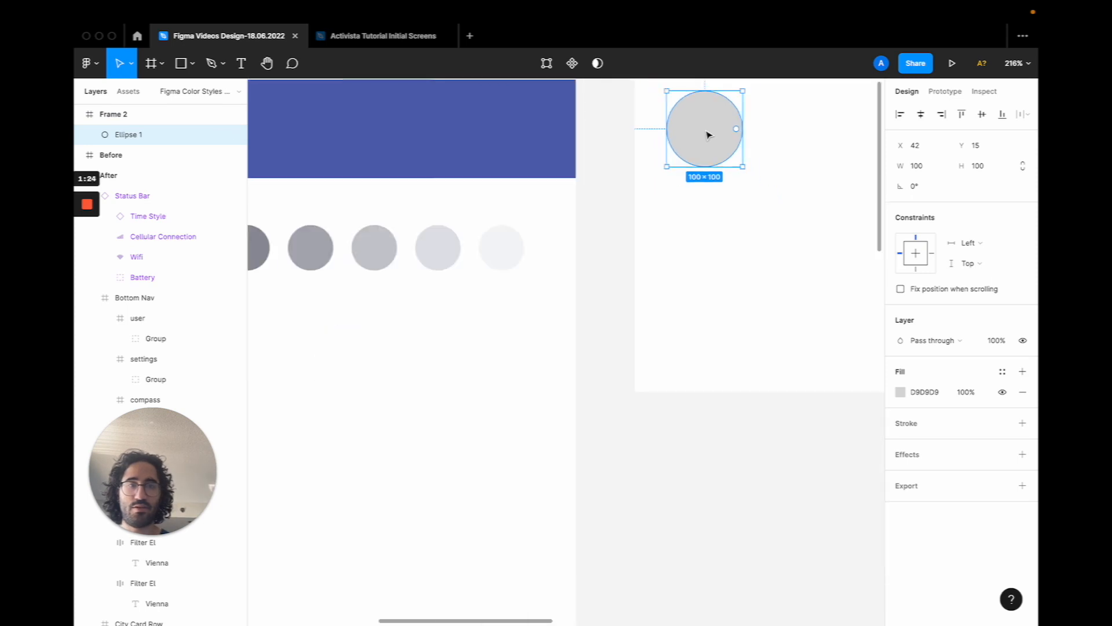
Apply the "Gray - 1000" color style to the new circle's fill.
scroll(705, 154, "up", 3)
left_click(1006, 374)
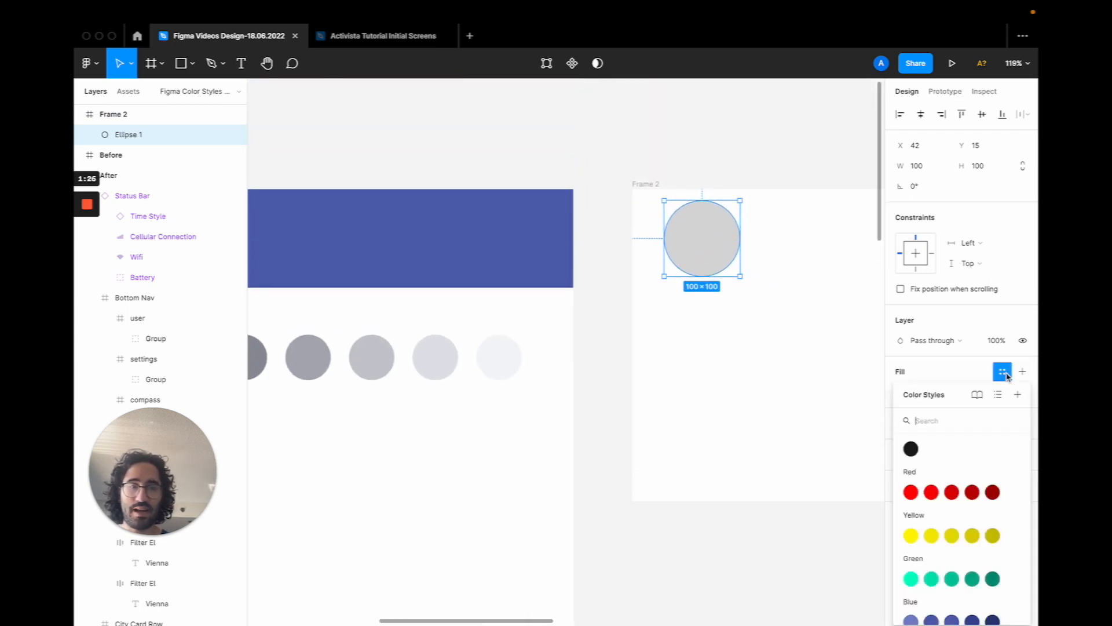
left_click(912, 447)
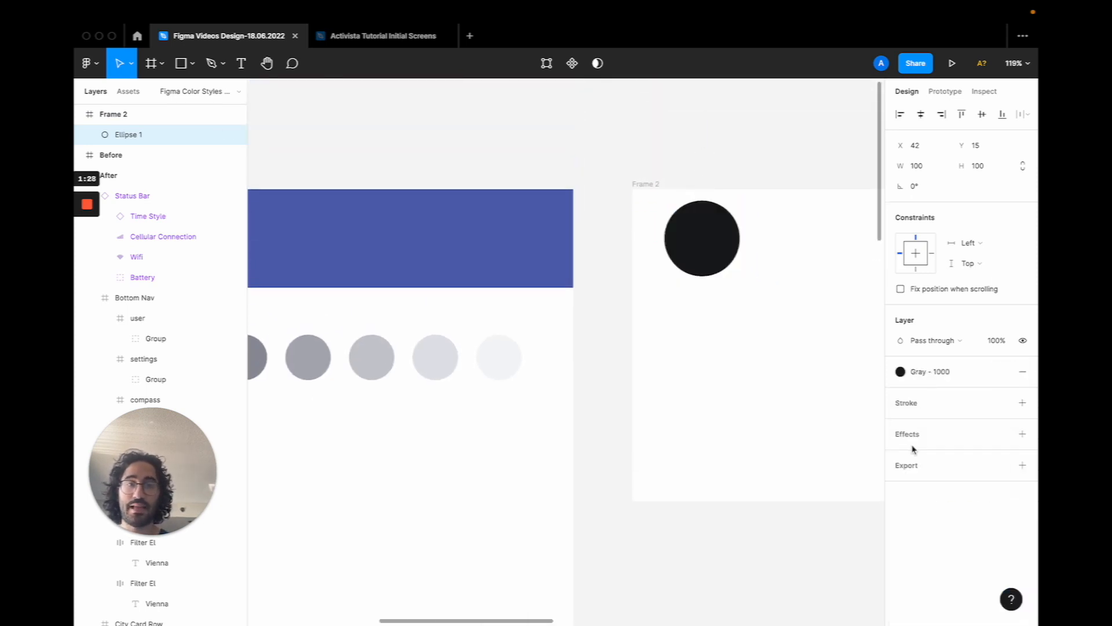
left_click(690, 308)
Show the saved color styles available for the fill of the circle in the new frame.
scroll(690, 309, "left", 5)
scroll(690, 309, "down", 2)
scroll(690, 310, "left", 3)
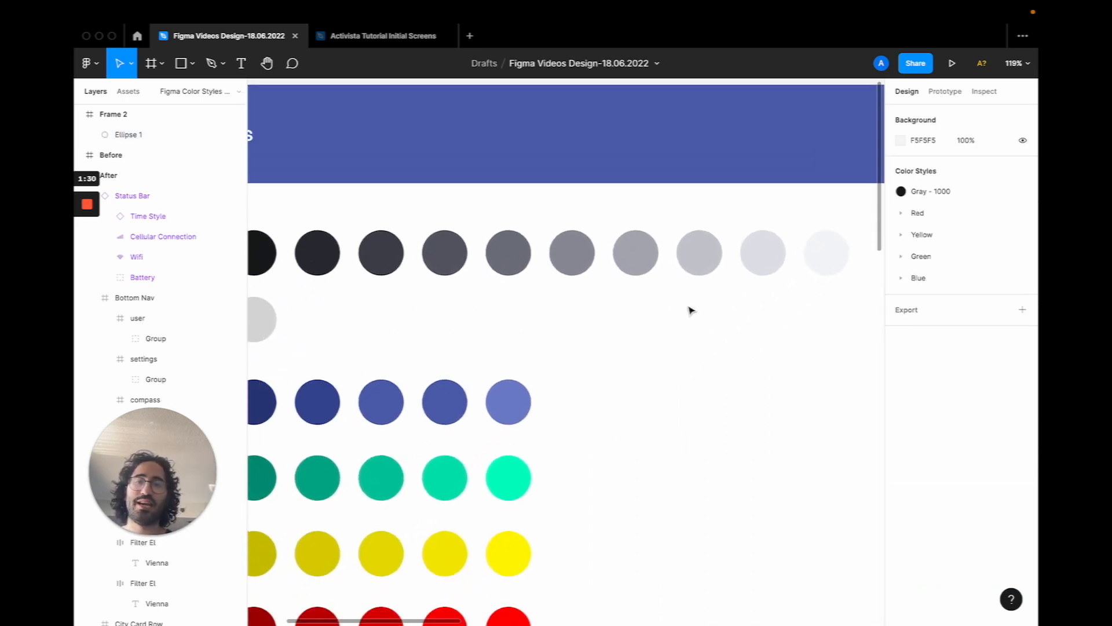
scroll(690, 310, "down", 1)
scroll(690, 310, "right", 3)
scroll(690, 309, "right", 3)
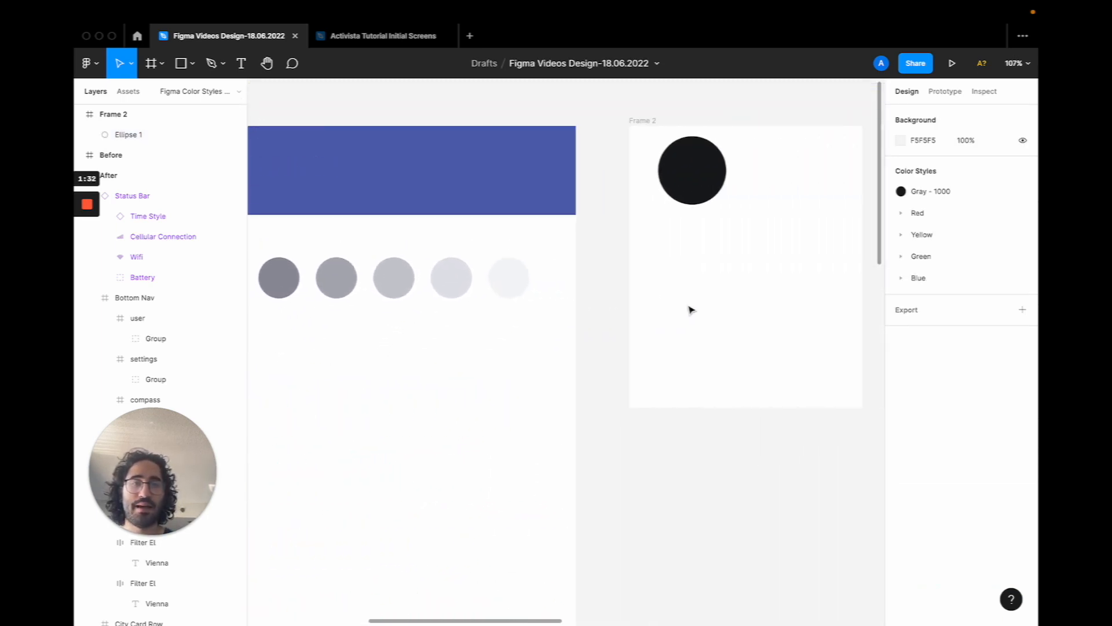
left_click(689, 191)
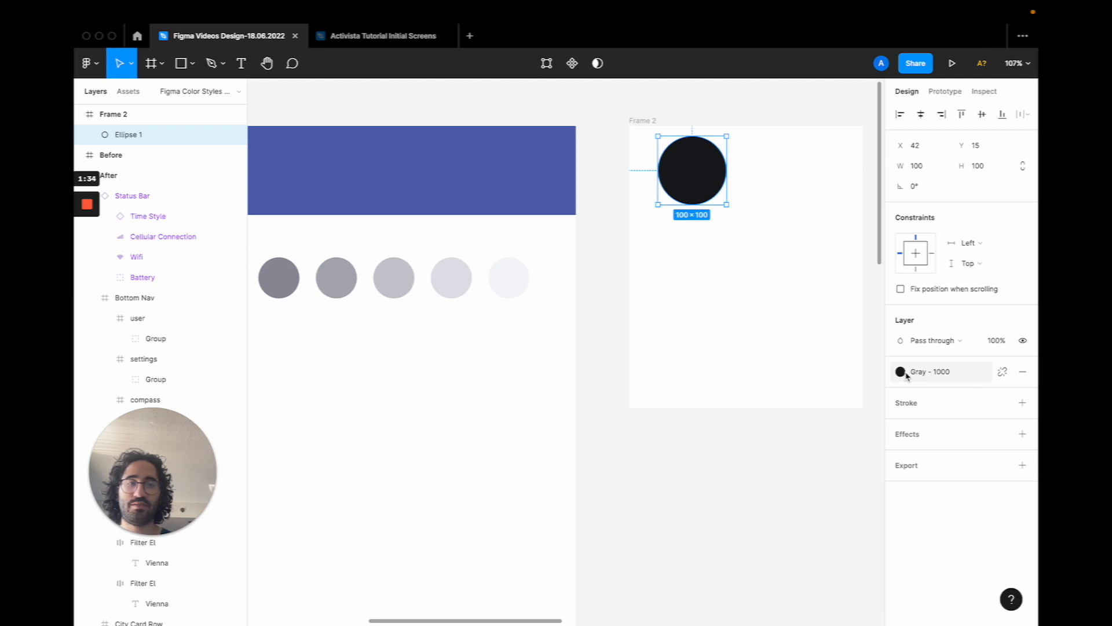
left_click(900, 371)
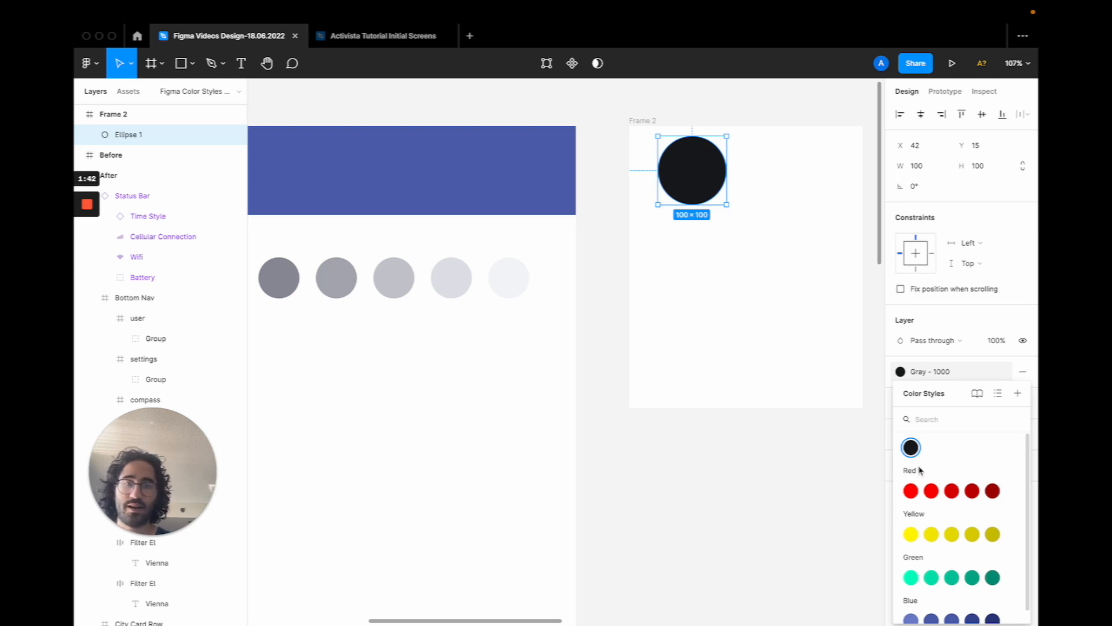
Examine the palette rows in the Color Styles frame alongside the list of saved color styles.
scroll(733, 203, "left", 3)
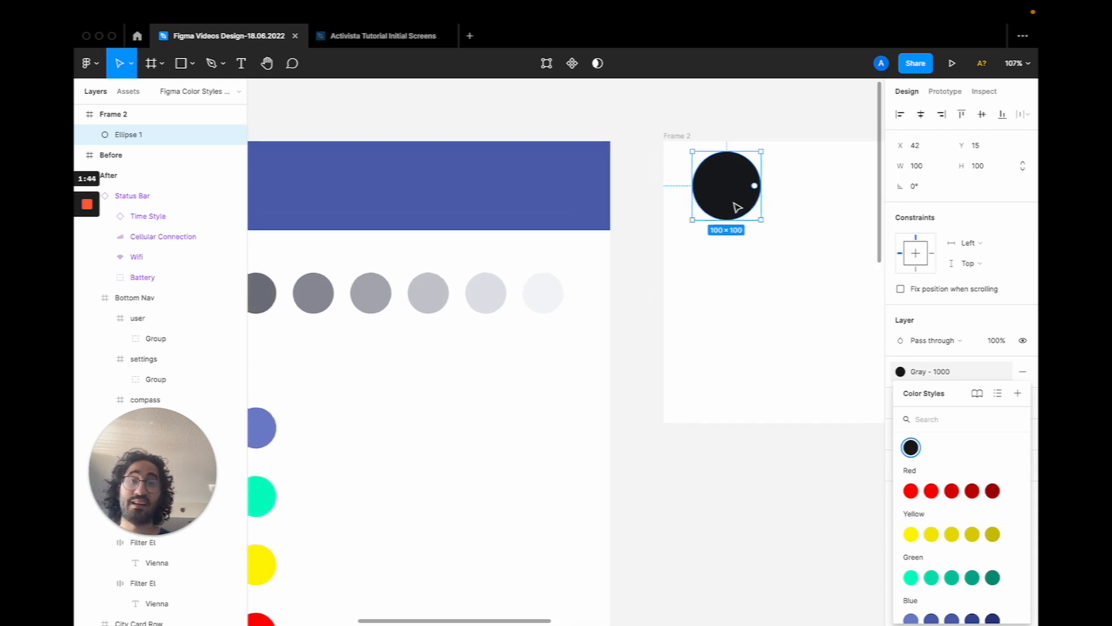
scroll(762, 224, "left", 10)
scroll(763, 224, "down", 2)
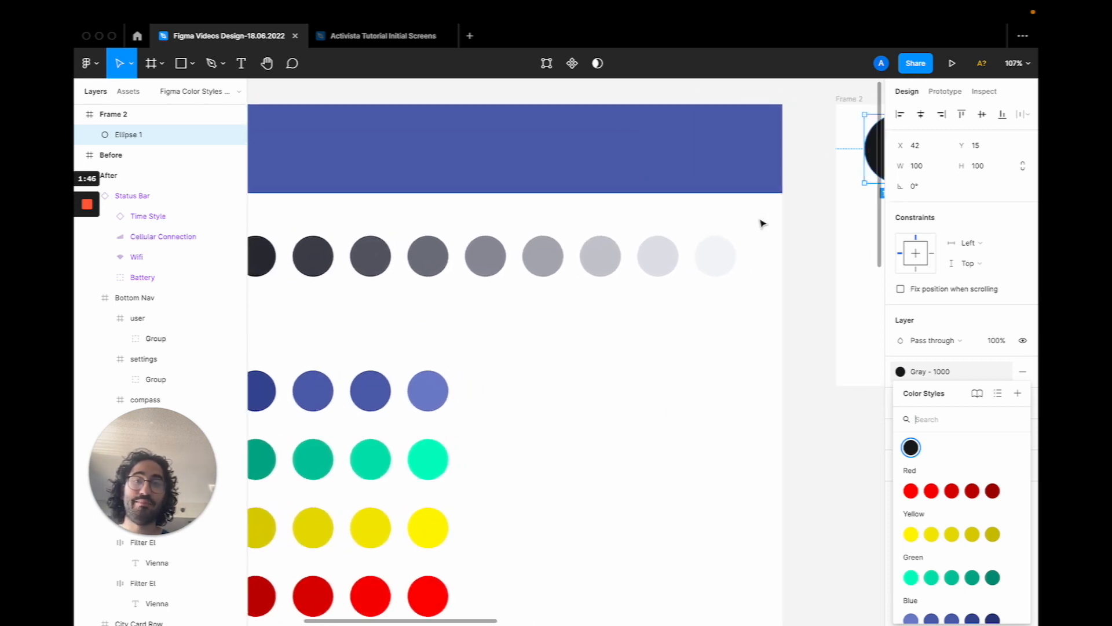
scroll(762, 224, "left", 6)
scroll(763, 224, "down", 1)
scroll(695, 266, "right", 2)
scroll(695, 266, "up", 1)
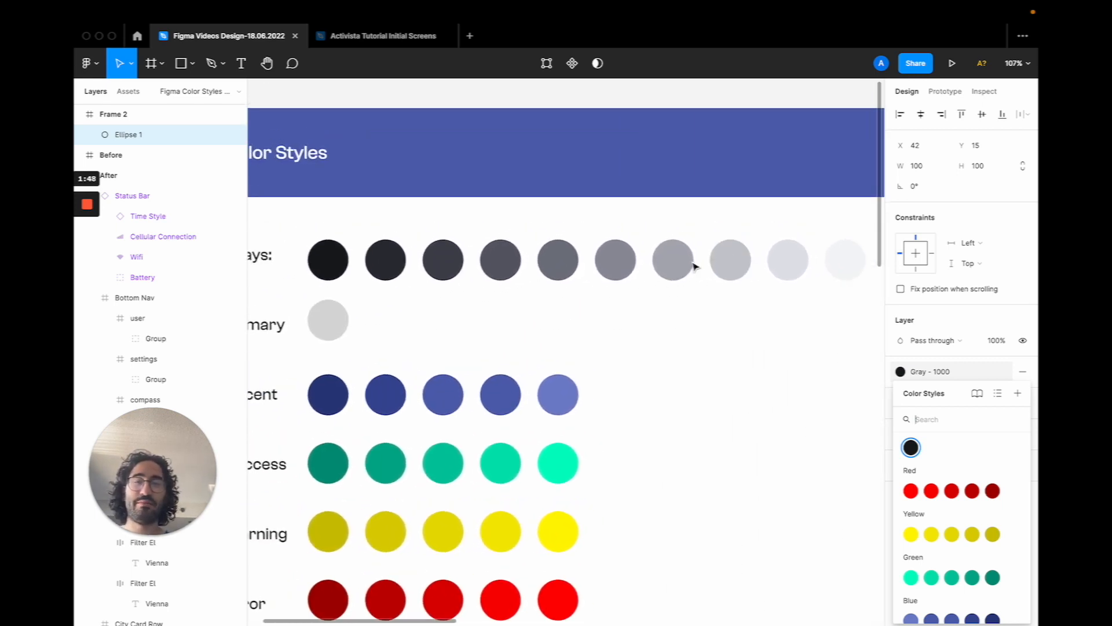
scroll(694, 266, "right", 8)
scroll(693, 266, "up", 2)
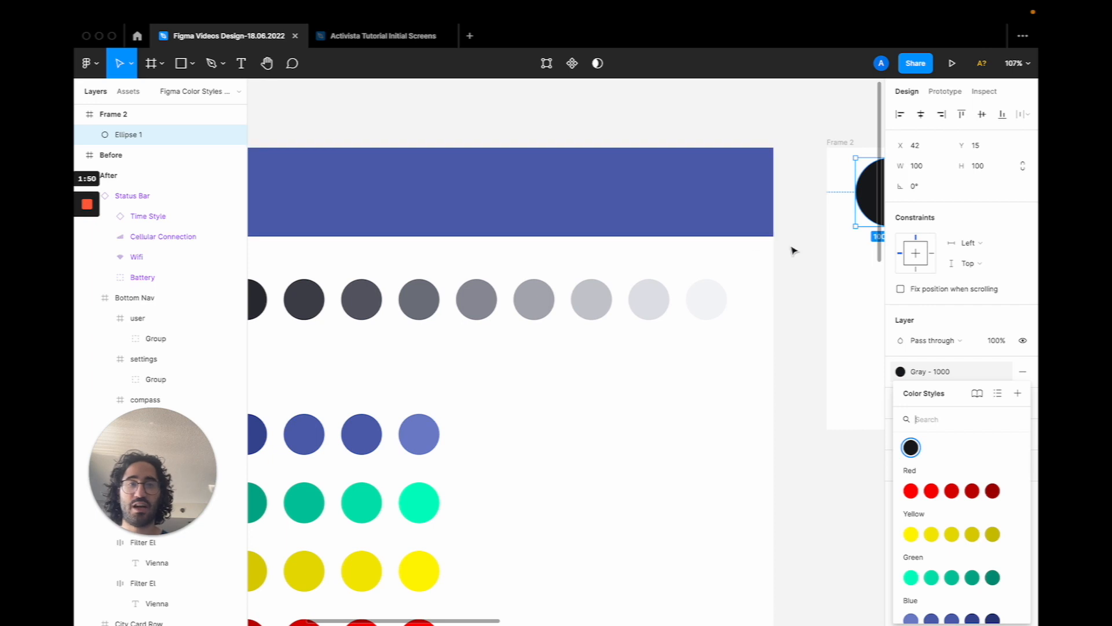
Undo the color style fill and the placement of the test circle in Frame 2.
left_click(821, 248)
key("super+z")
key("super+z")
key("super+z")
key("super+z")
key("super+z")
key("c")
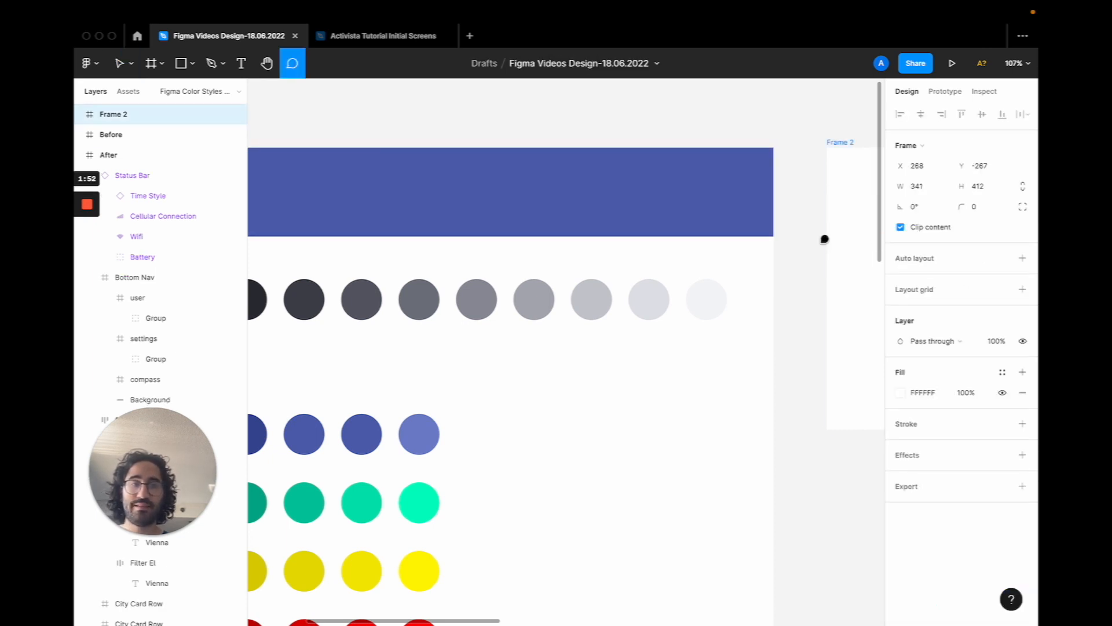
Undo the test frame and the "Gray - 1000" color style so the first gray circle has a plain fill again.
scroll(825, 239, "left", 10)
key("super+z")
key("super+z")
key("super+z")
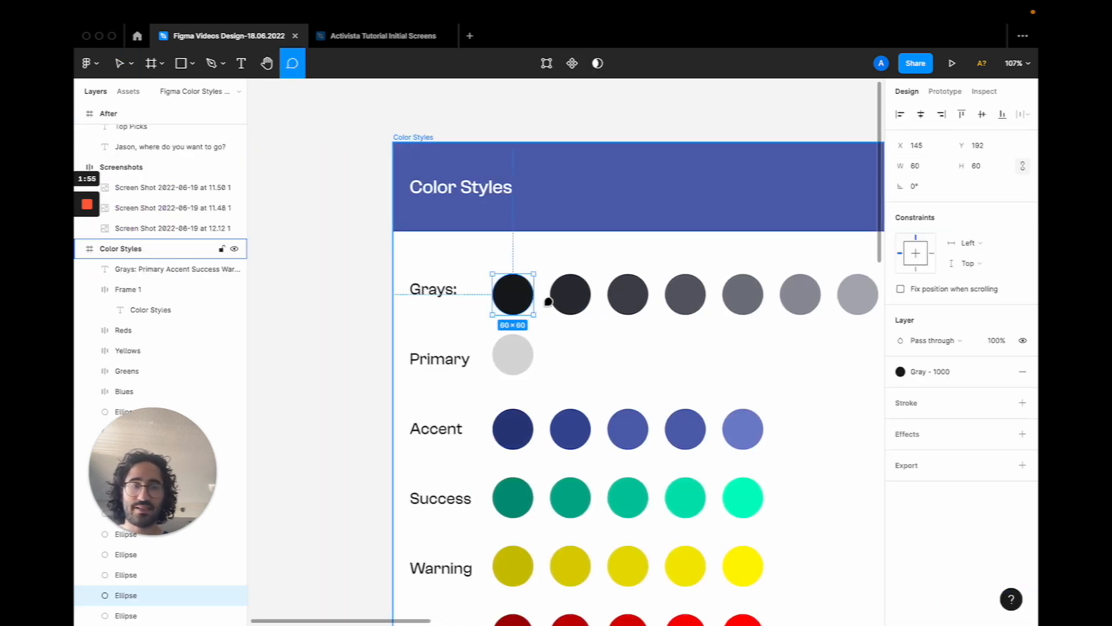
key("super+z")
key("v")
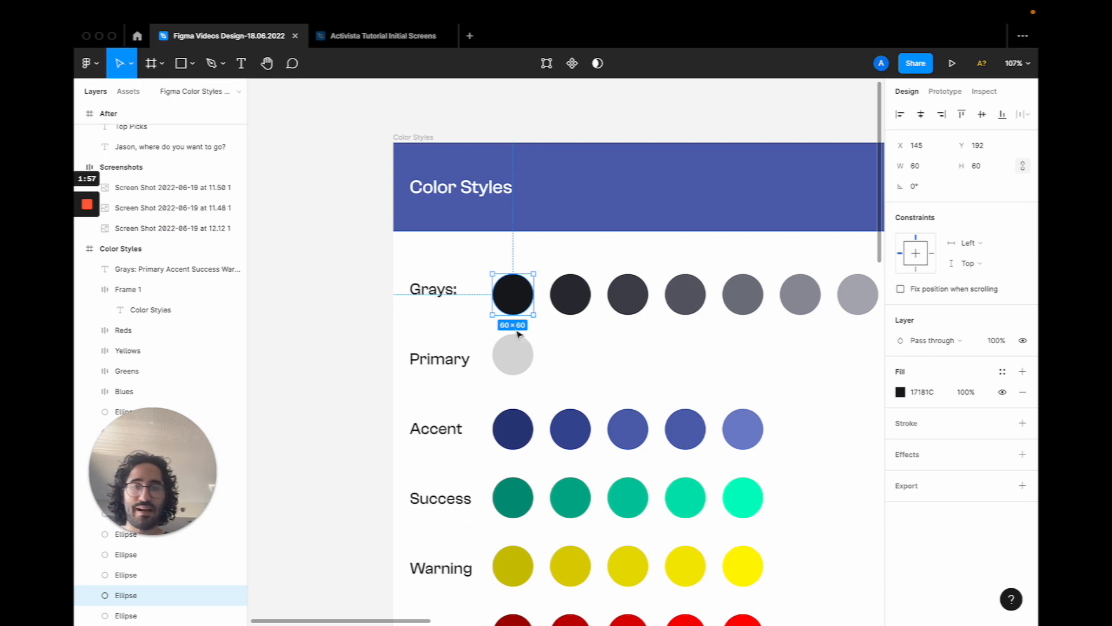
Create a grouped color style named "Gray / -1000" from the fill of the first gray circle.
scroll(519, 334, "up", 6)
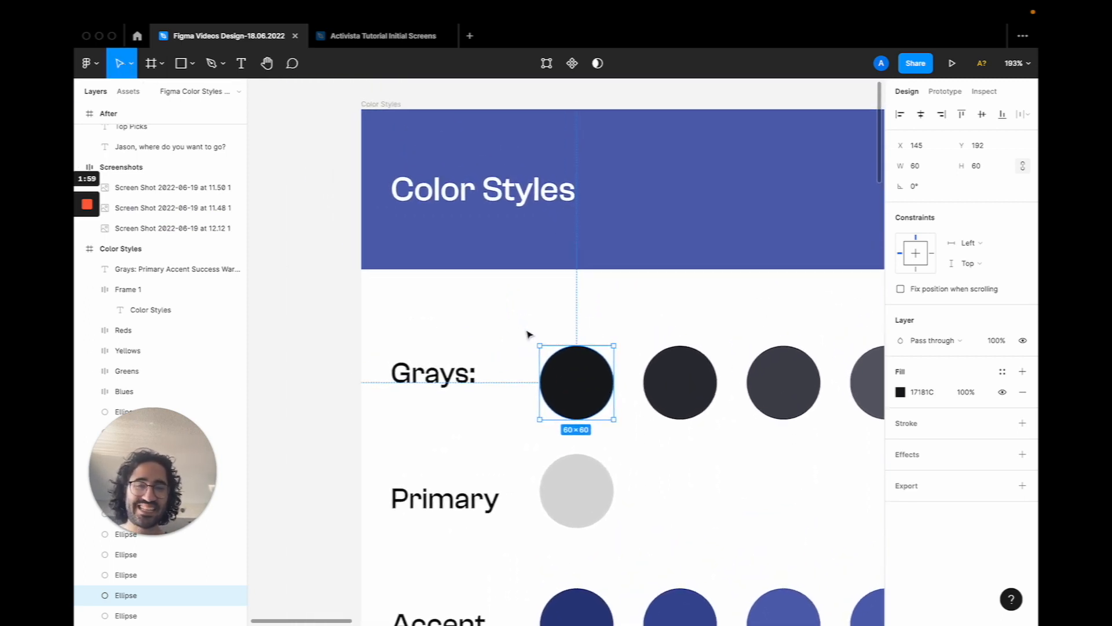
scroll(528, 334, "down", 2)
scroll(527, 335, "right", 2)
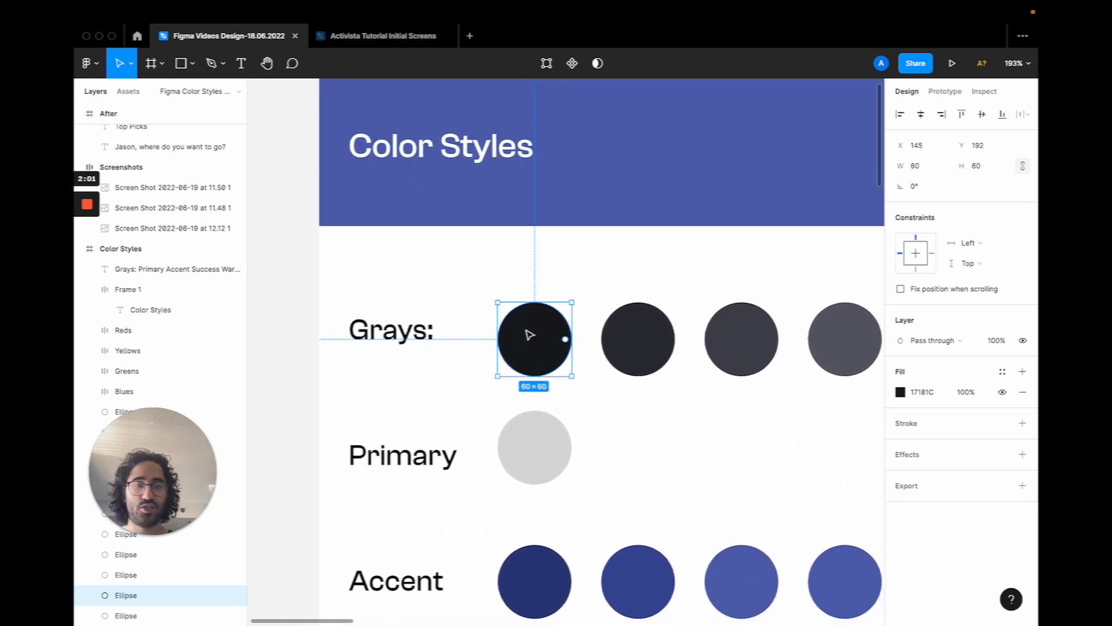
left_click(1002, 372)
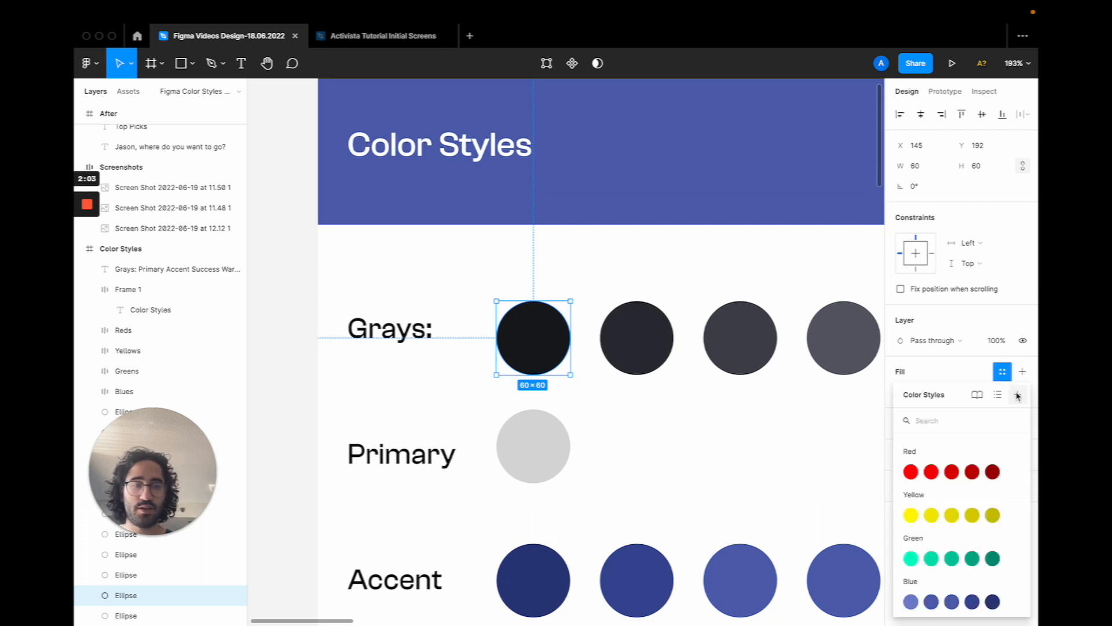
left_click(1018, 394)
type("Gray / -1000")
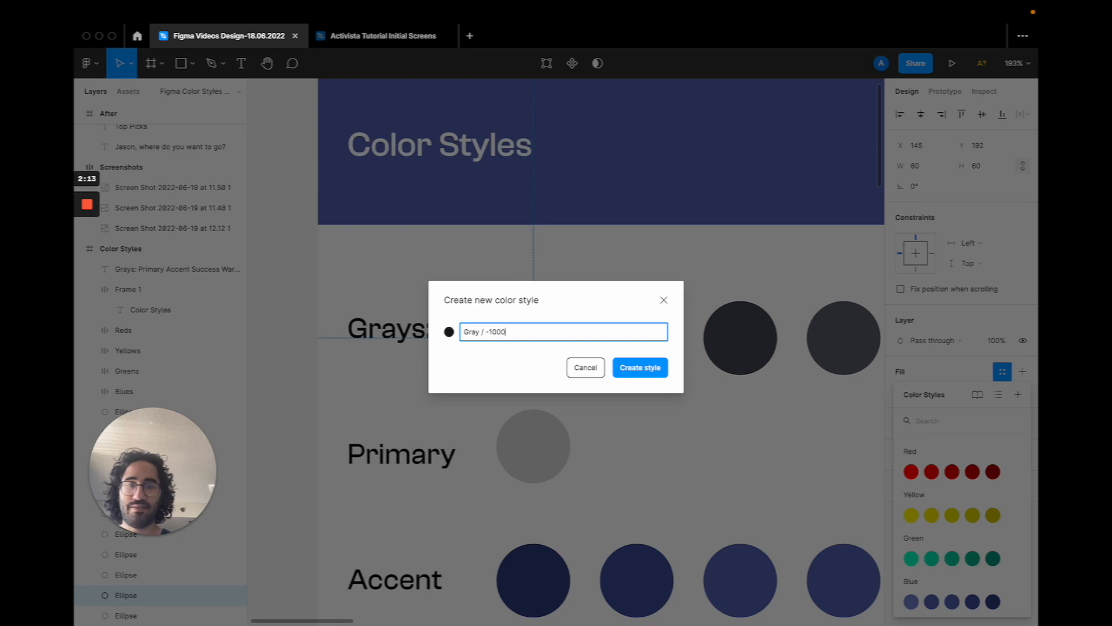
key("Return")
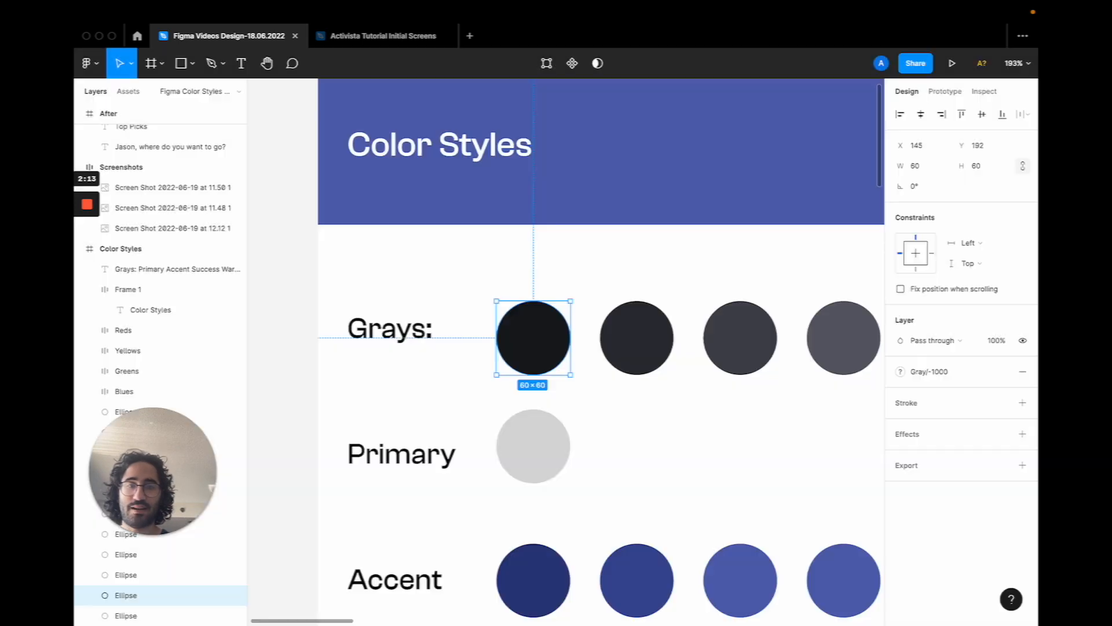
Draw a new frame between the Color Styles and Screenshots frames and place an ellipse about 69 × 81 inside it.
scroll(777, 380, "down", 3)
scroll(777, 383, "right", 5)
scroll(778, 382, "down", 3)
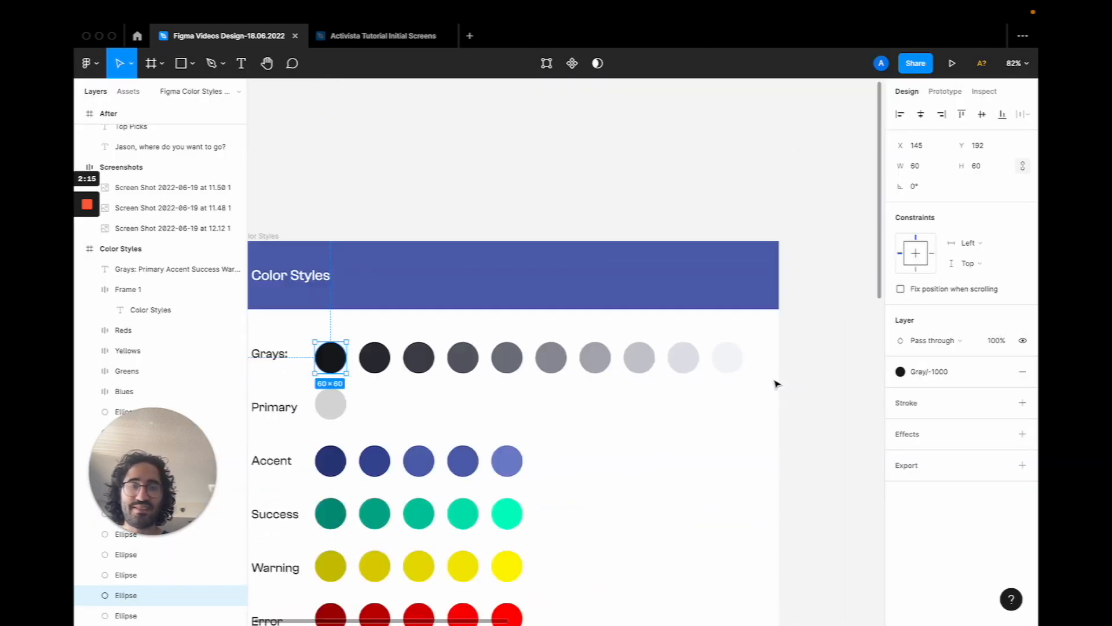
scroll(777, 380, "right", 10)
key("f")
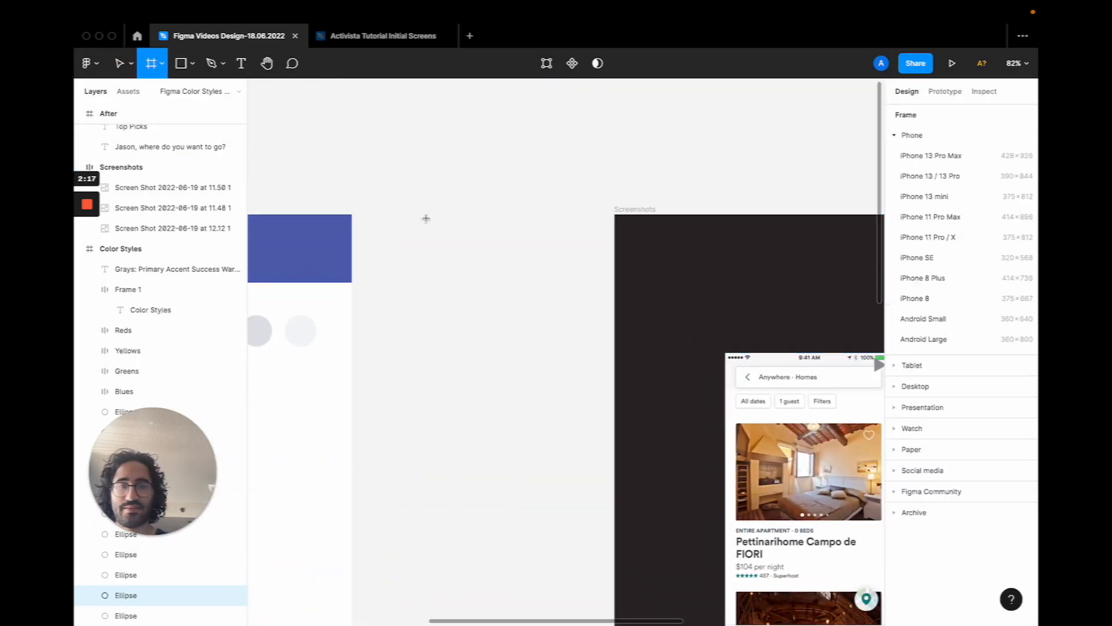
left_click_drag(426, 215, 592, 454)
key("o")
left_click_drag(454, 269, 490, 310)
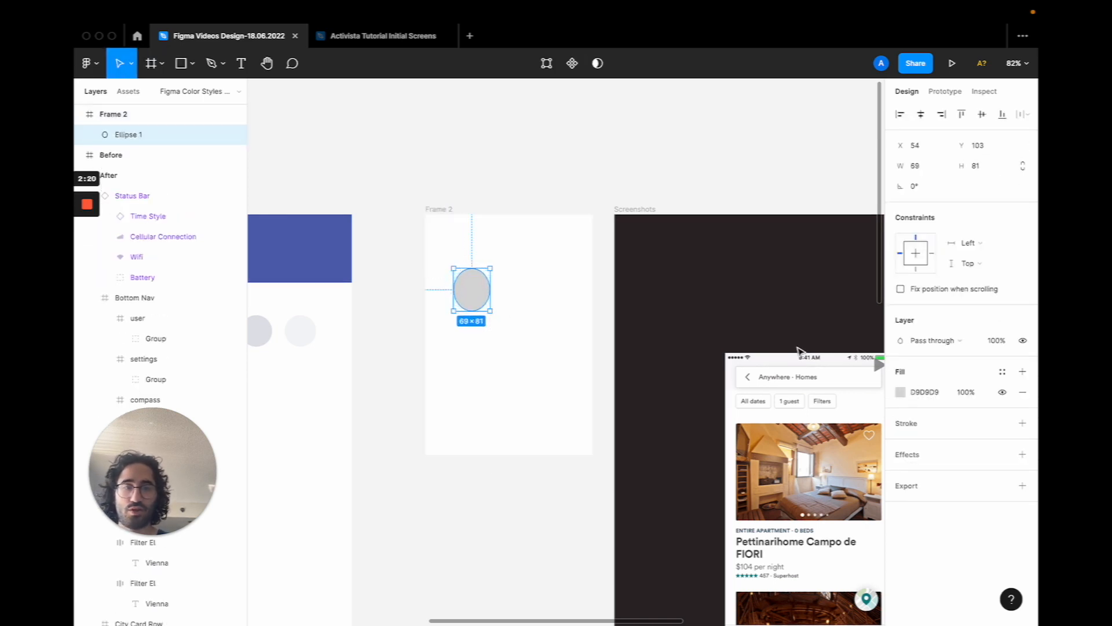
Examine the saved color style groups for the new ellipse's fill, including Gray, and compare them with the palette rows in the Color Styles frame.
left_click(1002, 371)
scroll(950, 456, "down", 2)
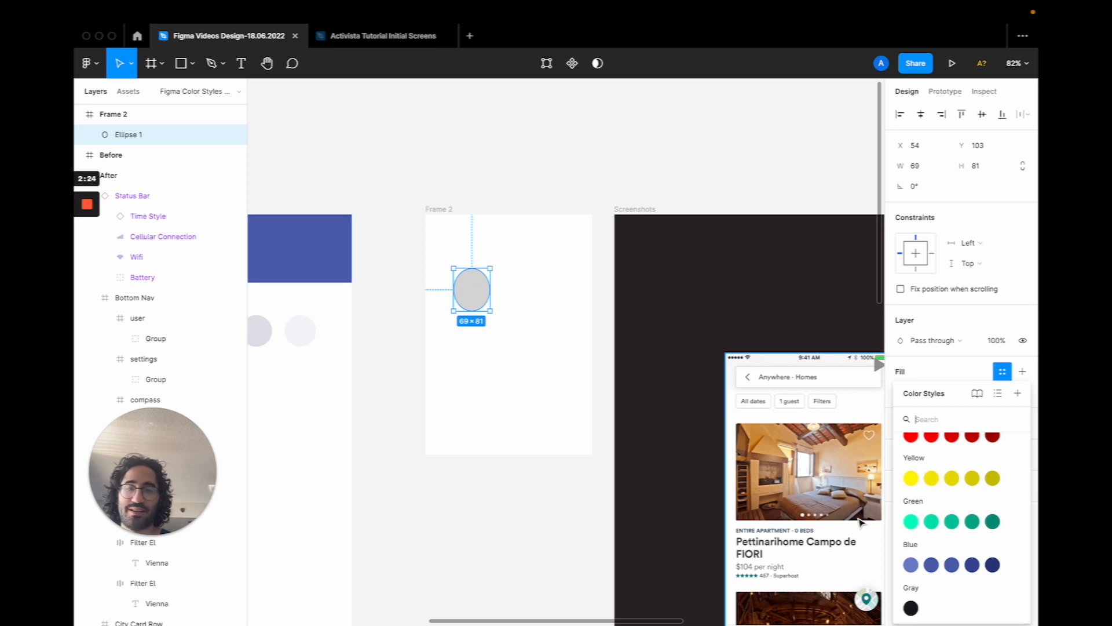
scroll(548, 384, "left", 5)
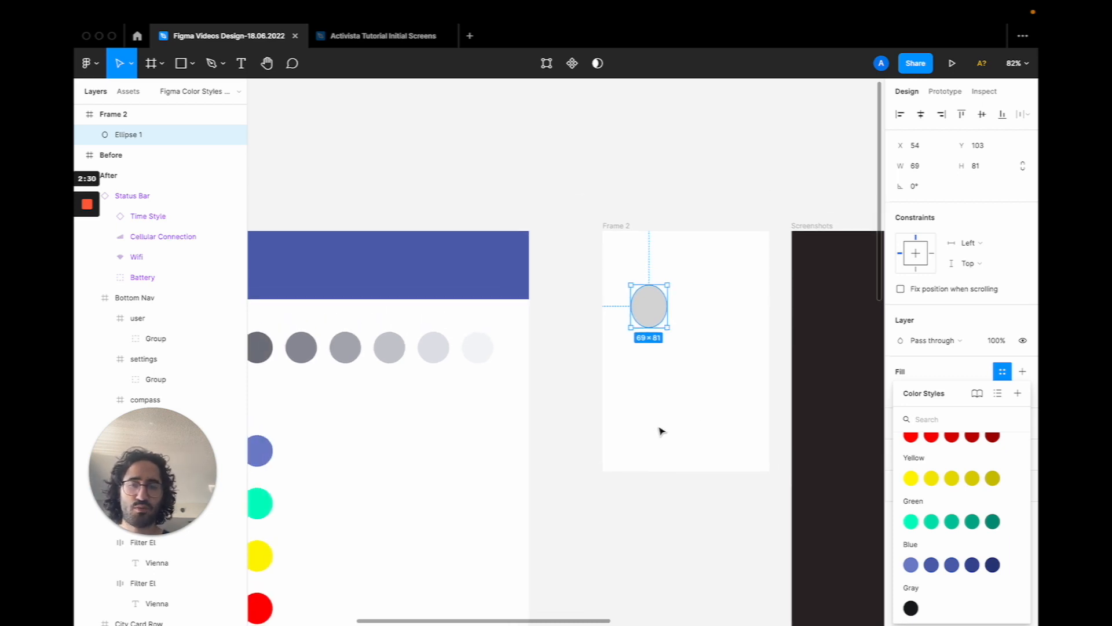
scroll(661, 429, "left", 2)
left_click(681, 336)
scroll(680, 336, "left", 3)
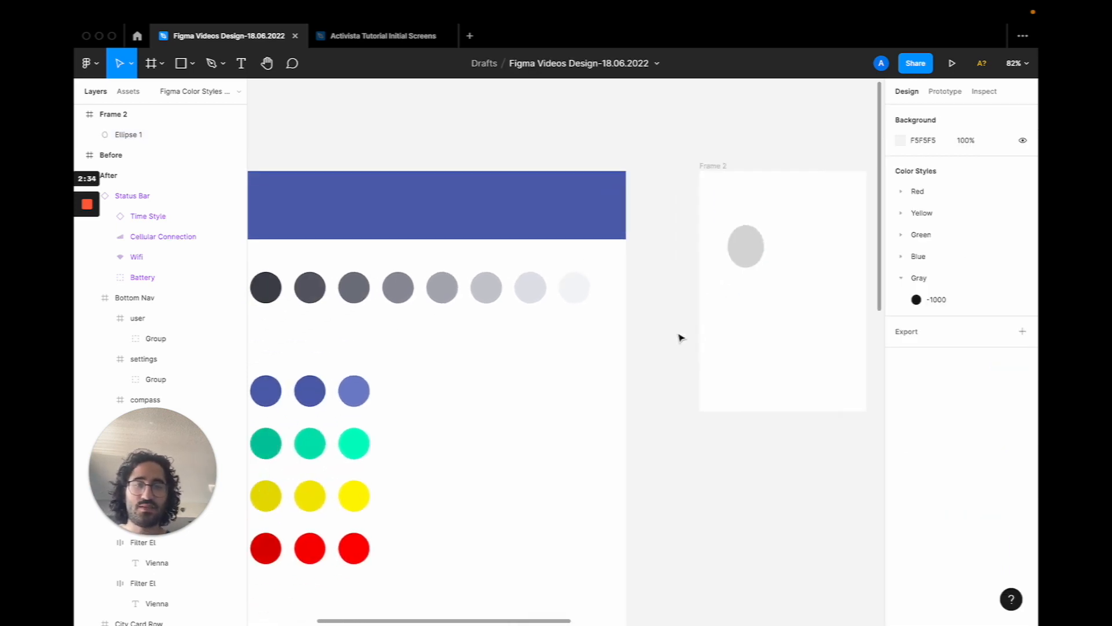
scroll(513, 273, "left", 3)
scroll(513, 272, "down", 2)
scroll(513, 273, "up", 5)
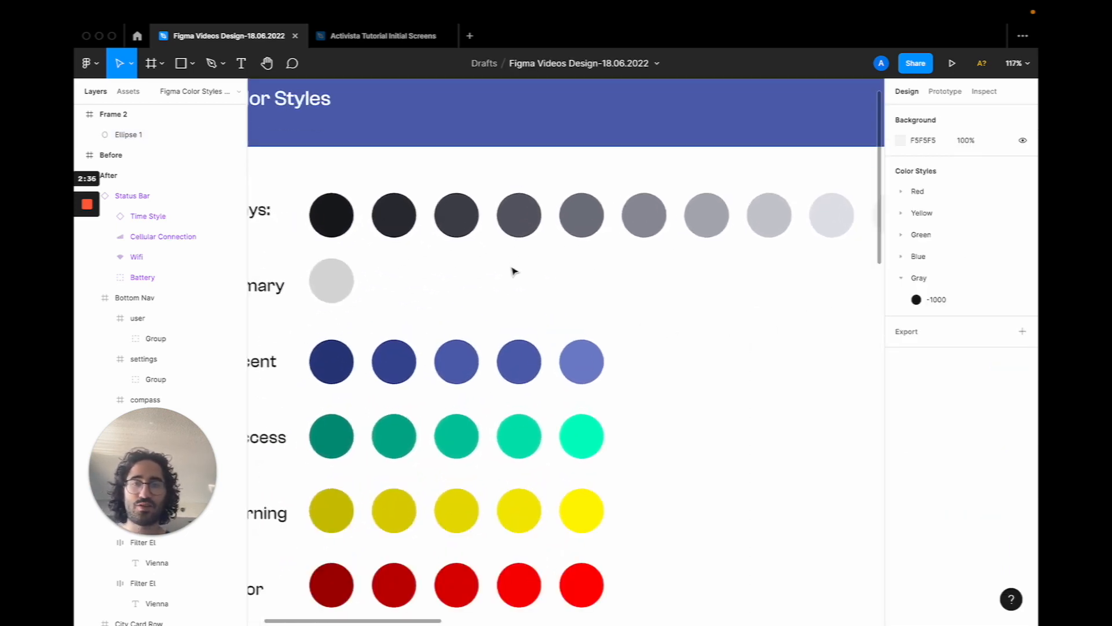
scroll(514, 271, "down", 3)
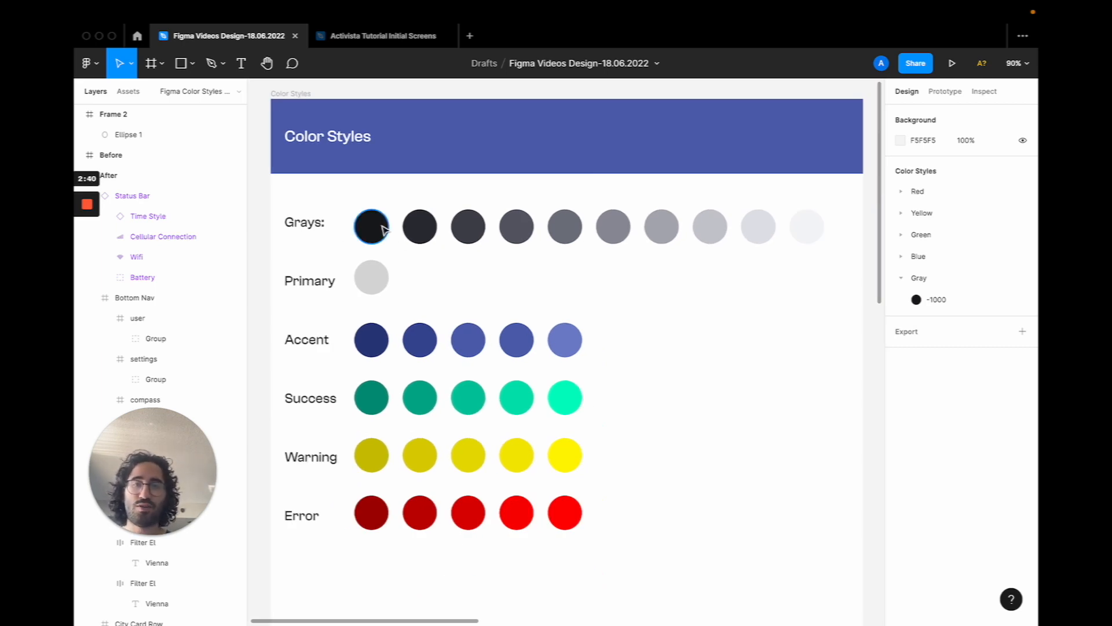
left_click(469, 229)
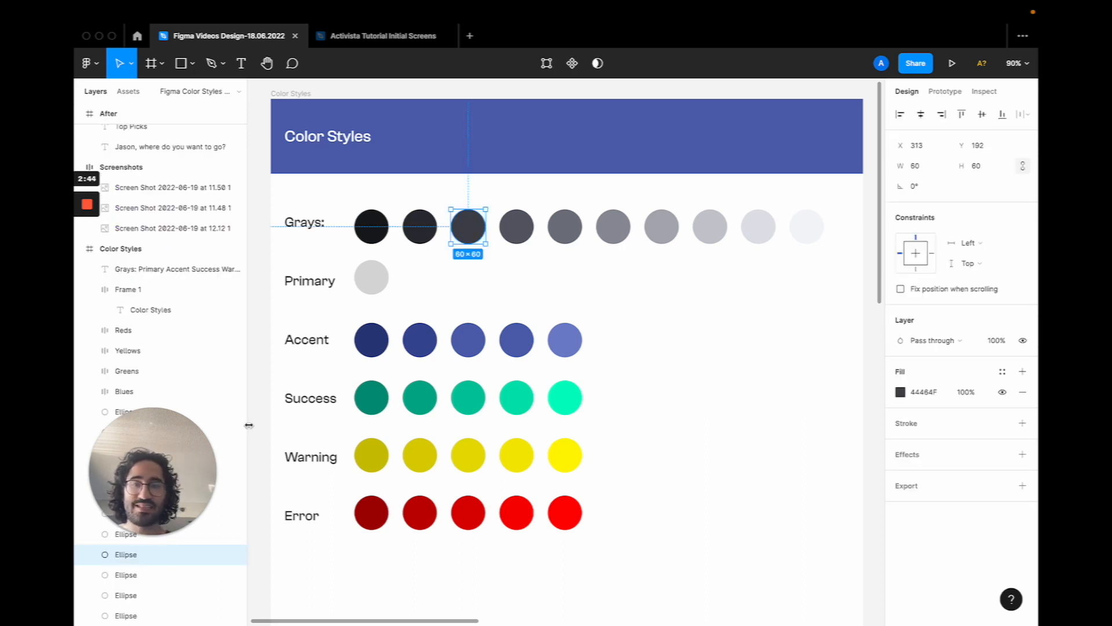
left_click_drag(244, 440, 739, 457)
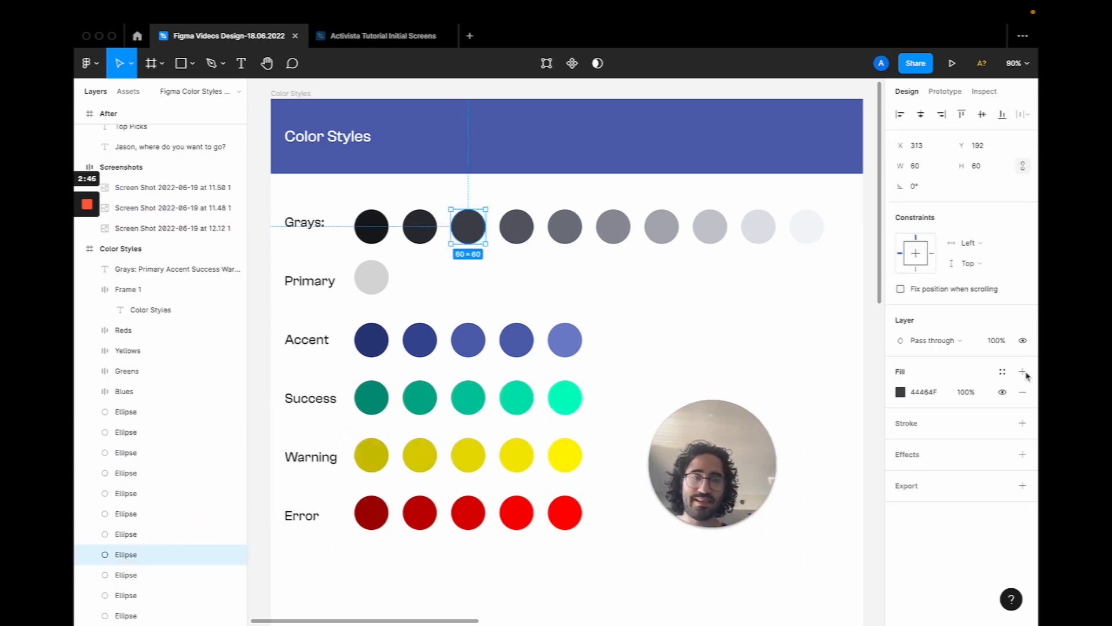
left_click_drag(720, 444, 819, 446)
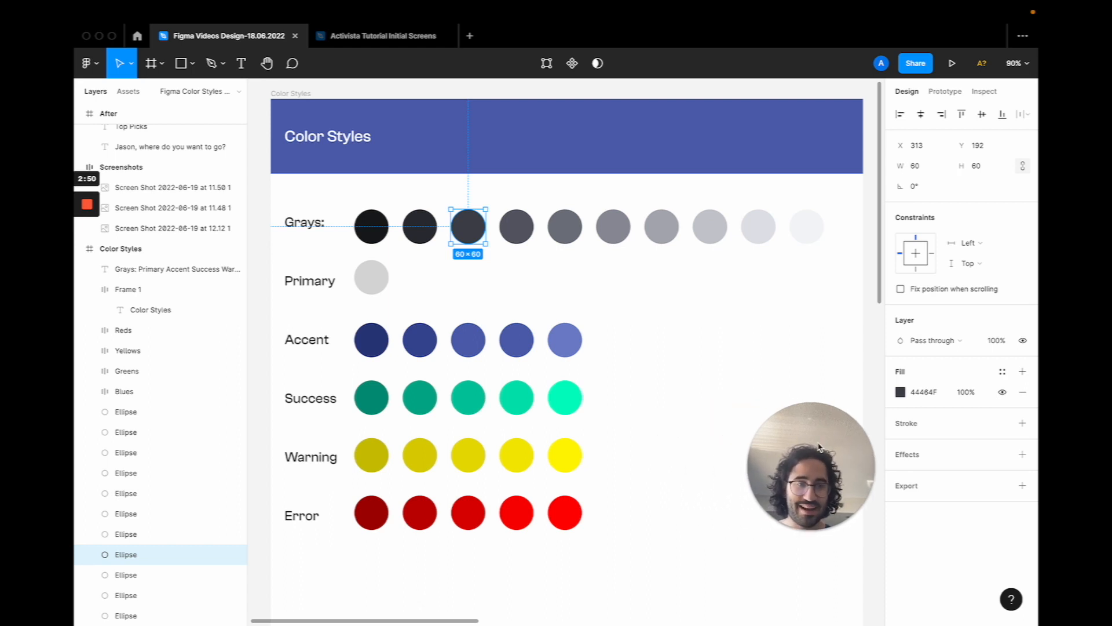
Remove the "Gray/-1000" color style from the first circle in the Grays row and keep that circle selected.
left_click(374, 227)
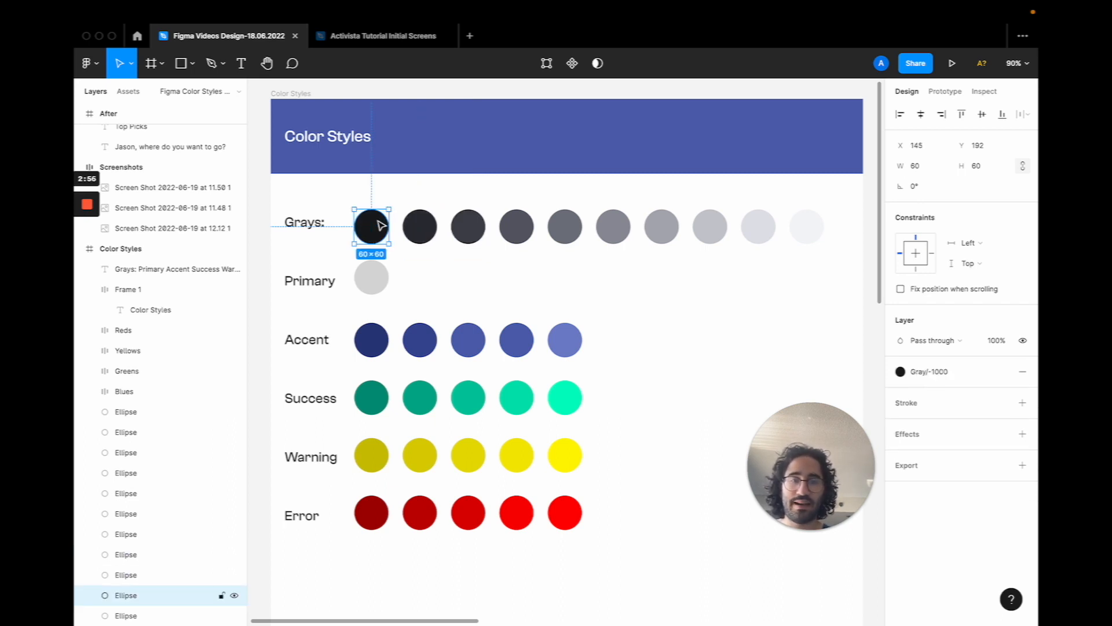
key("Tab")
key("shift+Tab")
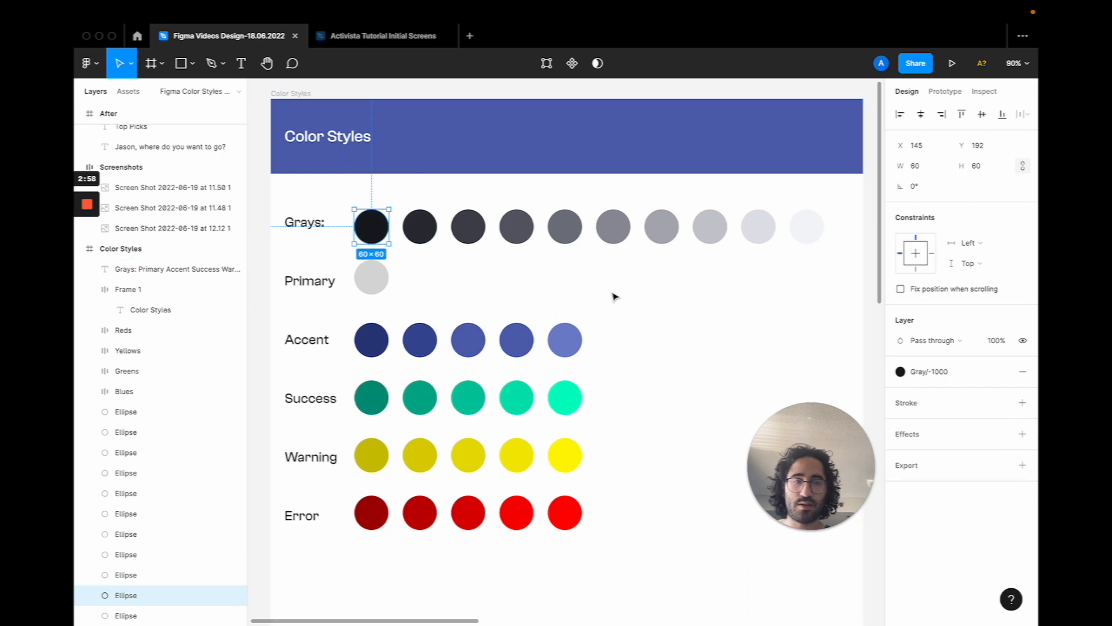
key("Tab")
key("Tab")
key("Escape")
left_click(375, 229)
key("Escape")
left_click(376, 232)
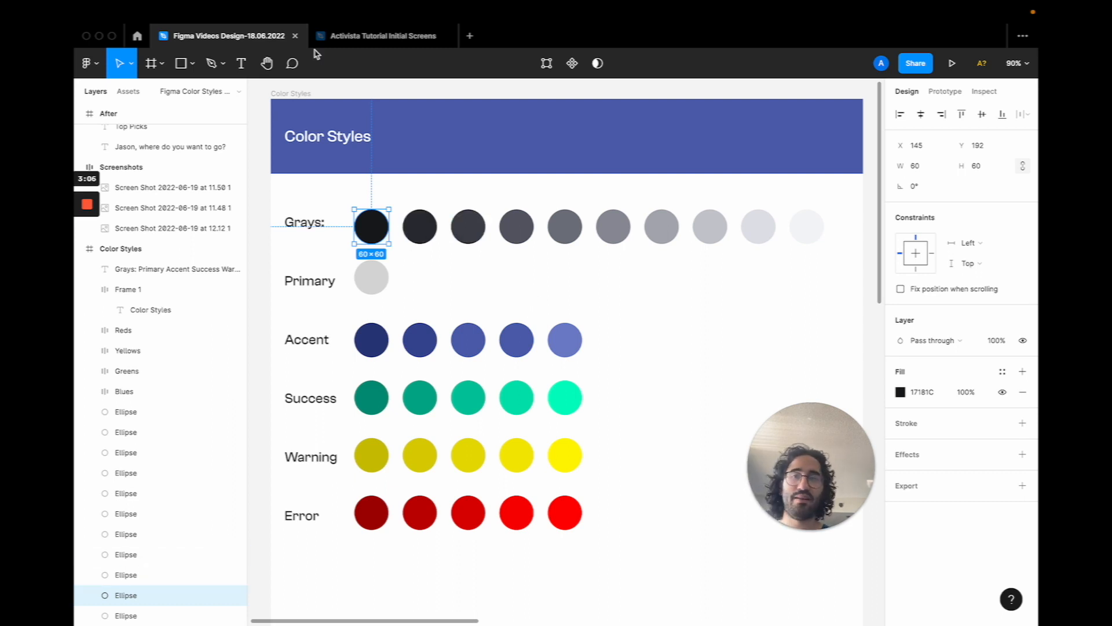
Search the Figma Community for "styler" and show the matching plugins.
left_click(139, 37)
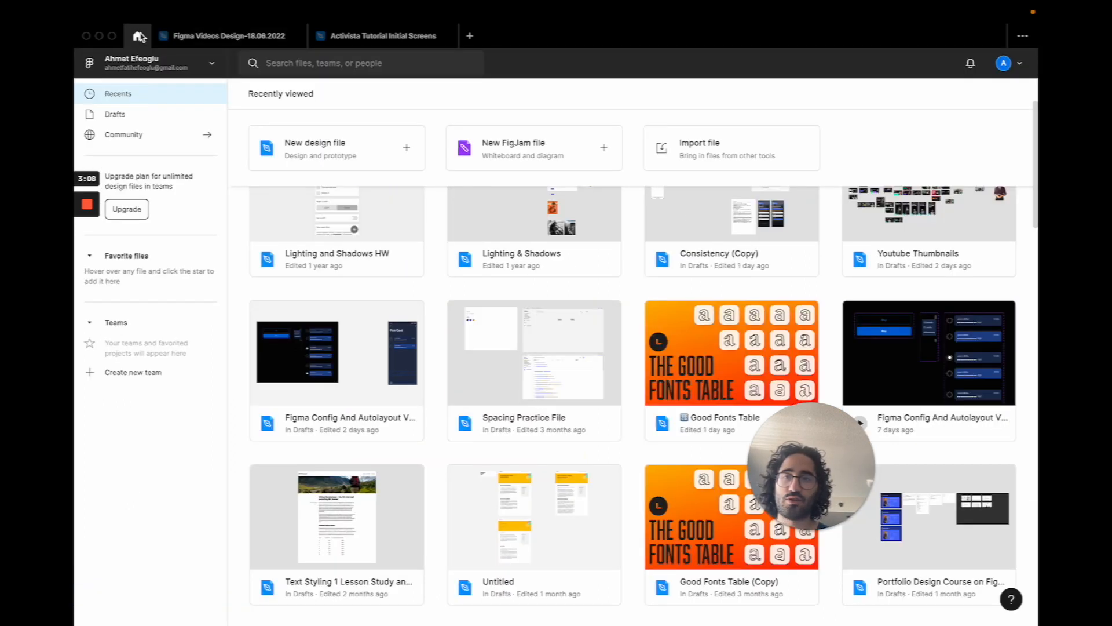
left_click(137, 64)
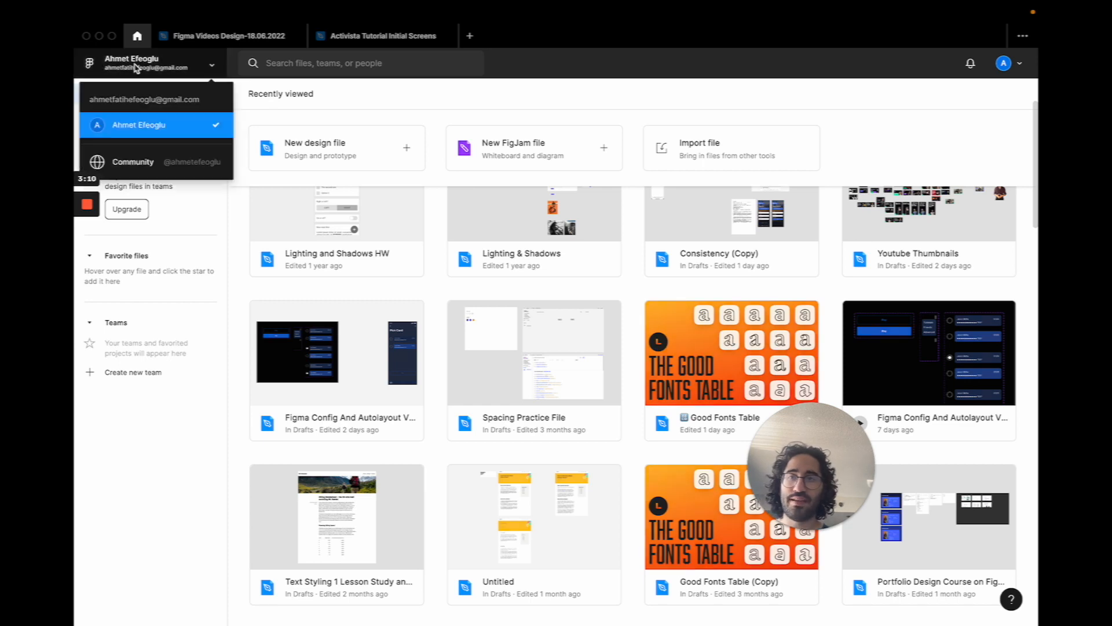
left_click(132, 168)
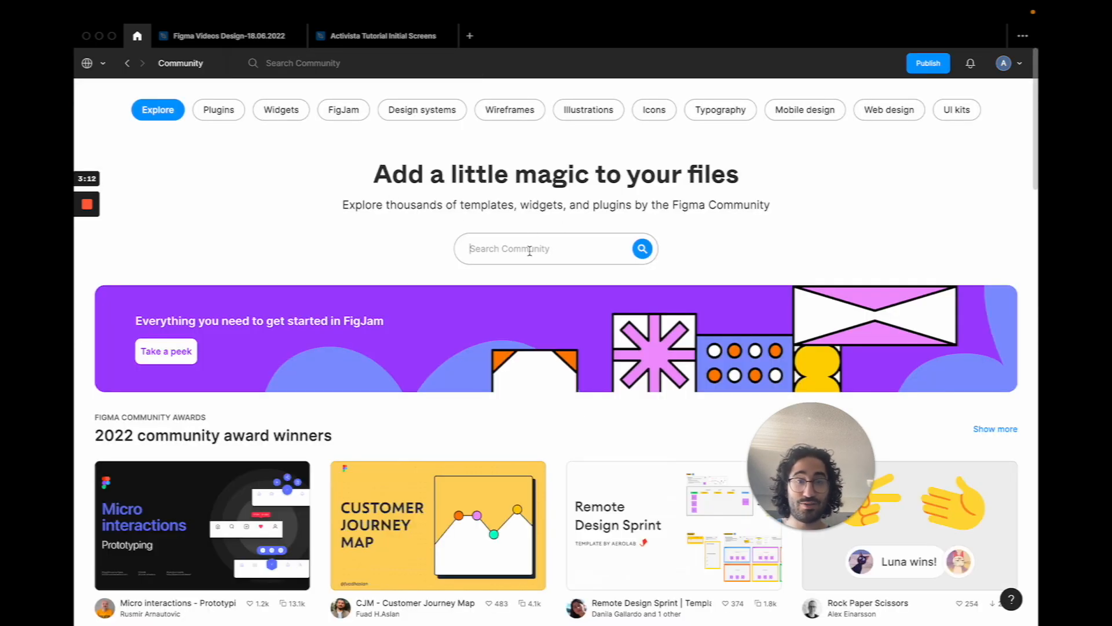
type("styl")
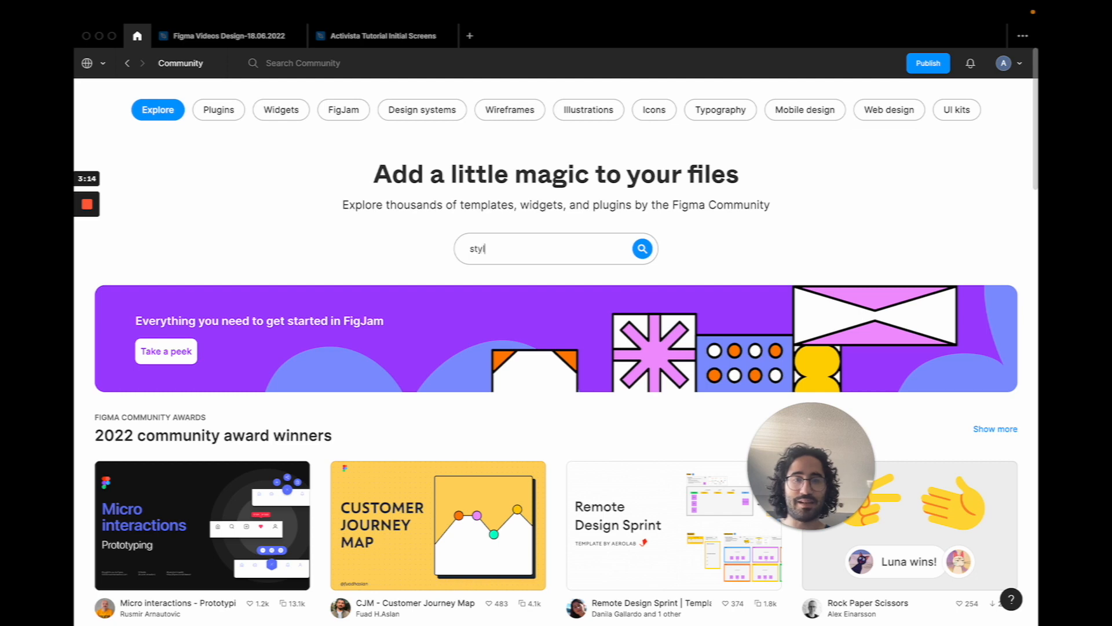
type("er")
key("Return")
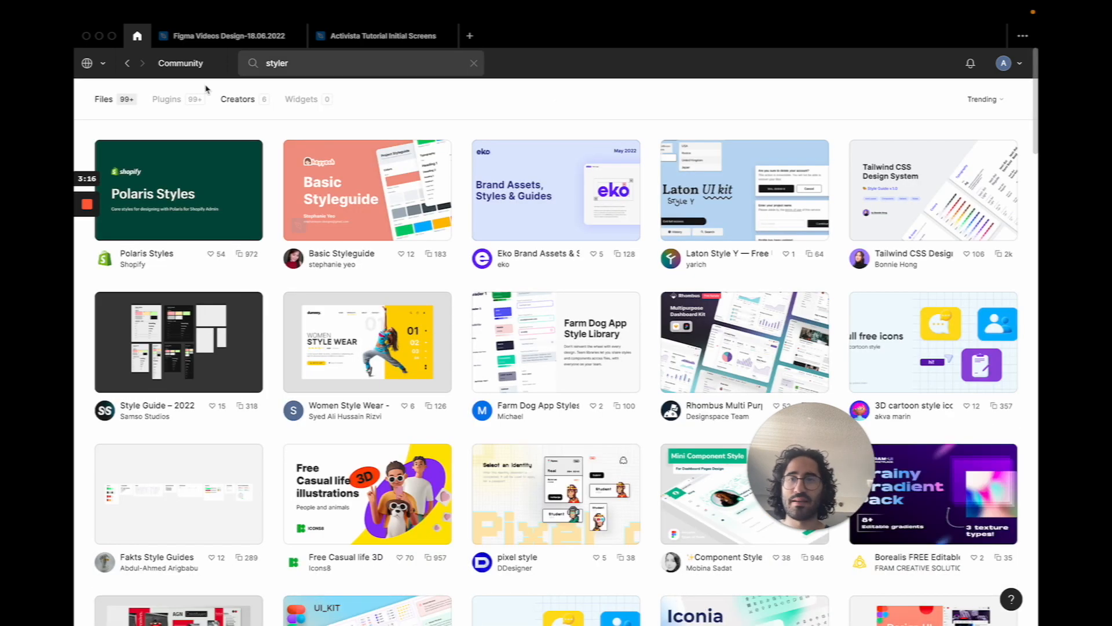
left_click(168, 100)
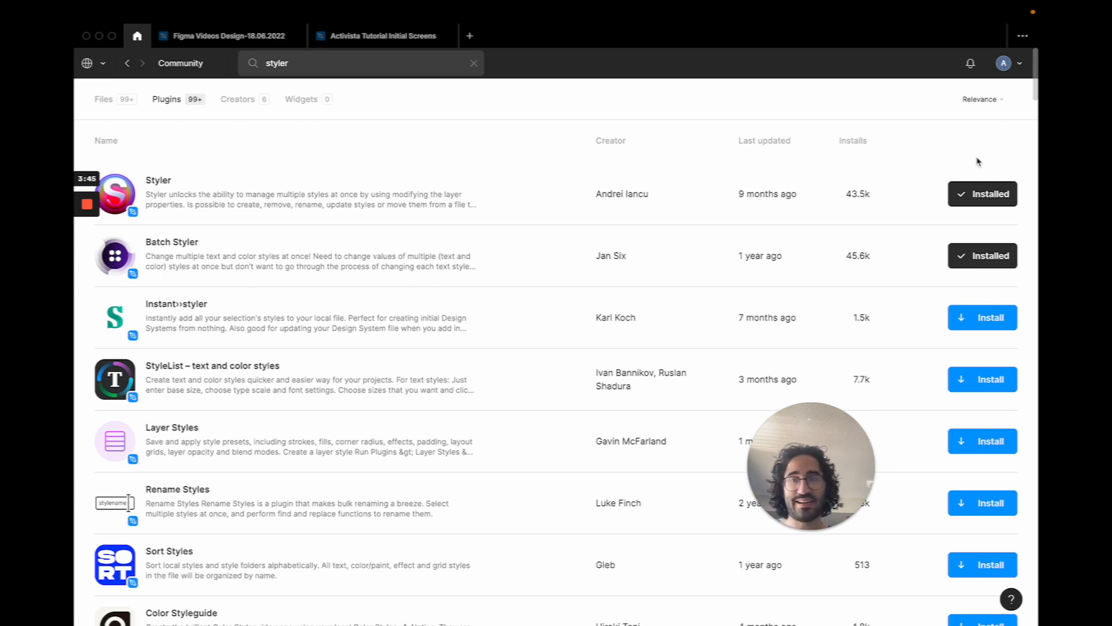
Return to the Figma Videos Design-18.06.2022 file and rename the first gray circle's layer as "Gray / -1000".
left_click(228, 41)
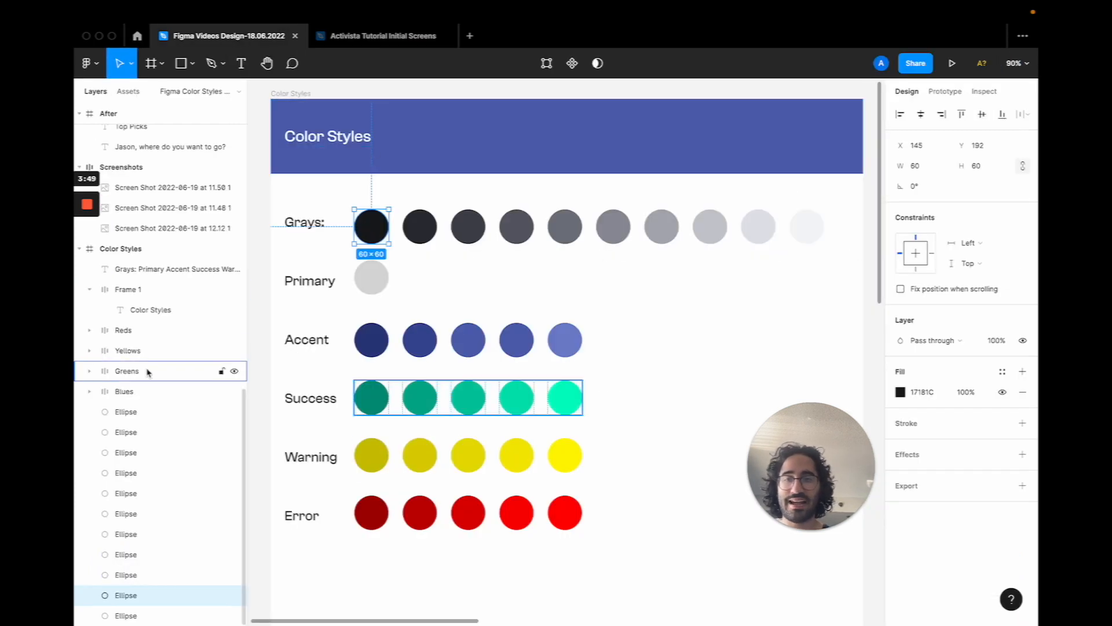
double_click(126, 596)
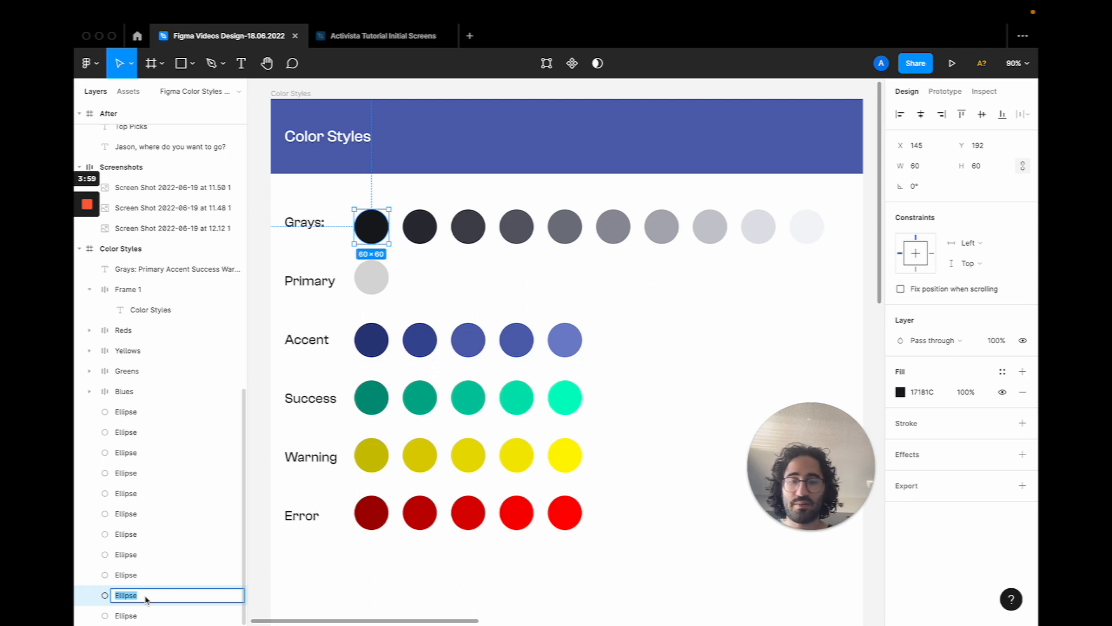
type("Gray / -100")
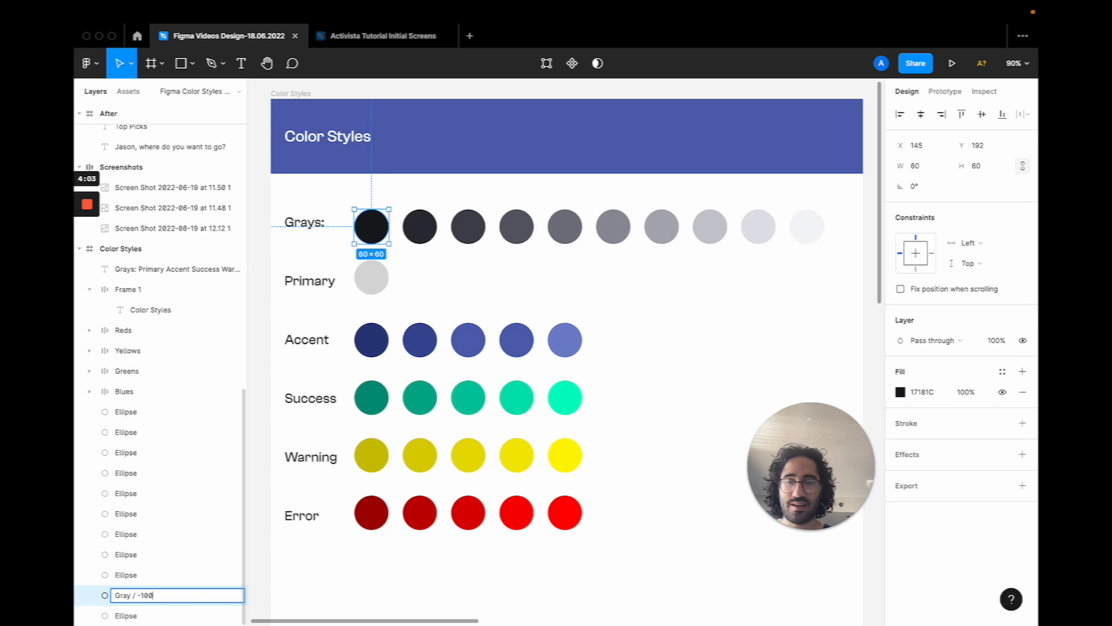
key("Return")
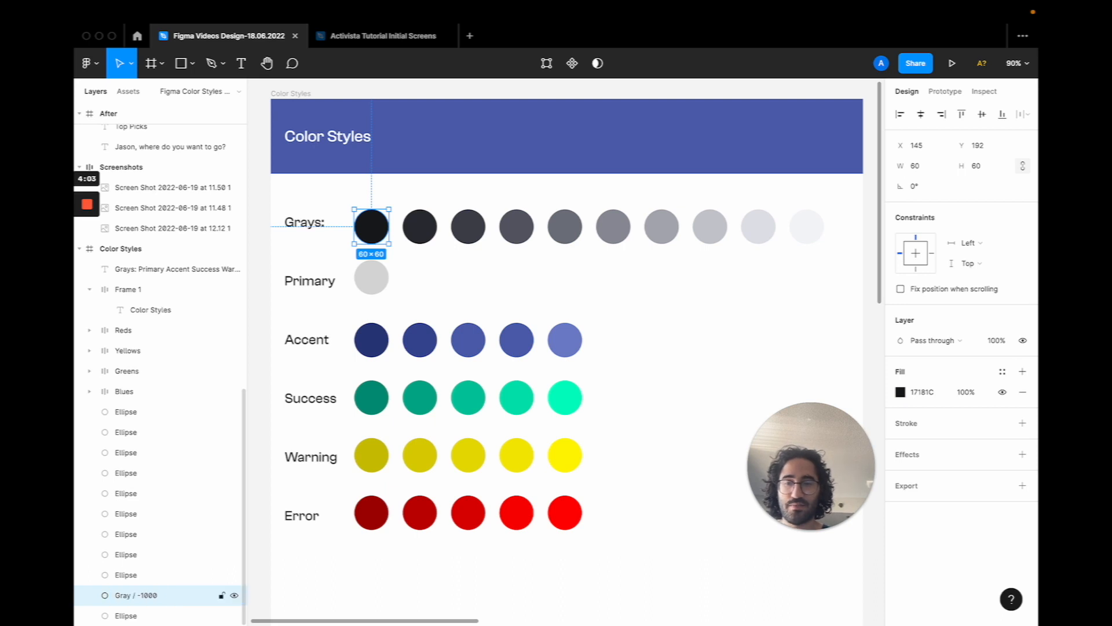
Copy the "Gray / -1000" layer name to the second gray circle's layer and change it to "Gray / -9000".
double_click(146, 595)
key("ctrl+c")
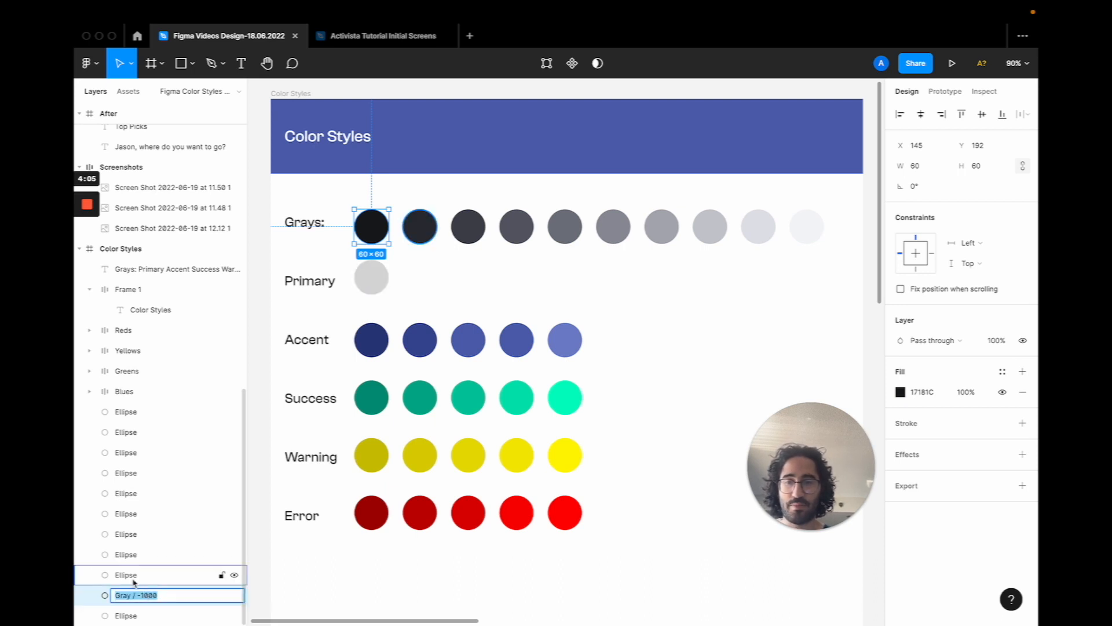
left_click(138, 574)
double_click(138, 574)
key("ctrl+v")
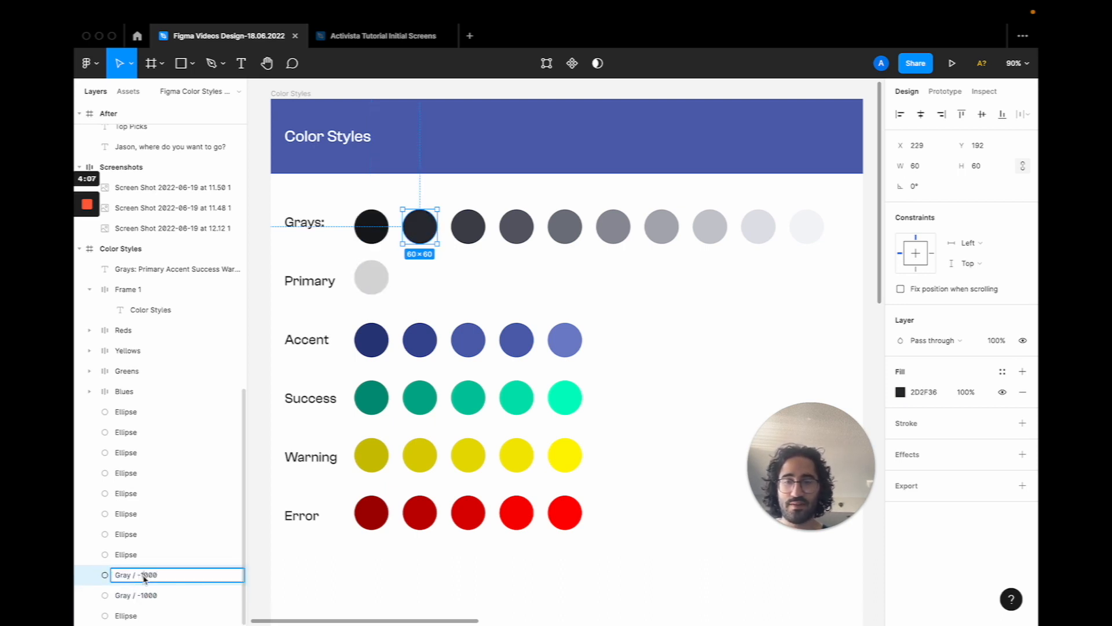
key("BackSpace")
type("9")
key("Return")
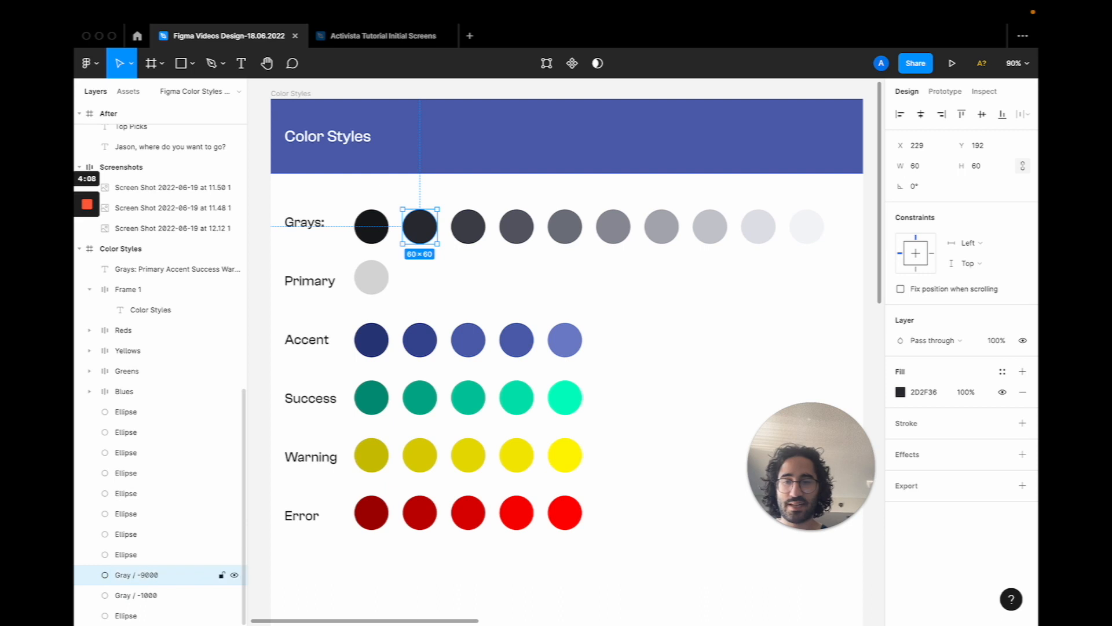
Correct the second gray circle's layer name to "Gray / -900".
double_click(149, 573)
key("Right")
key("BackSpace")
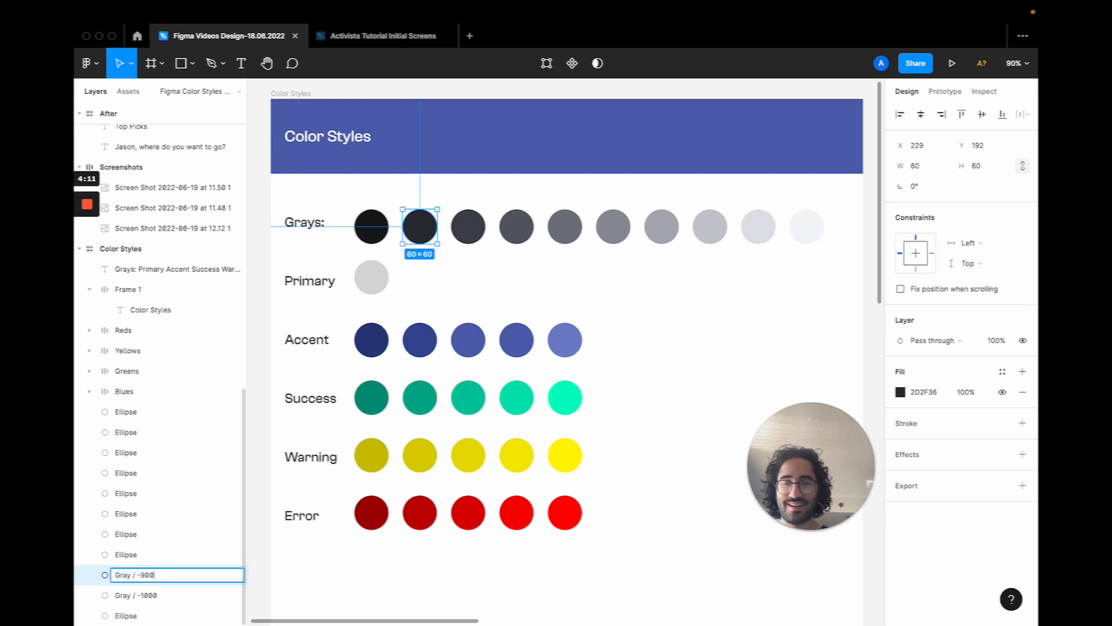
key("Return")
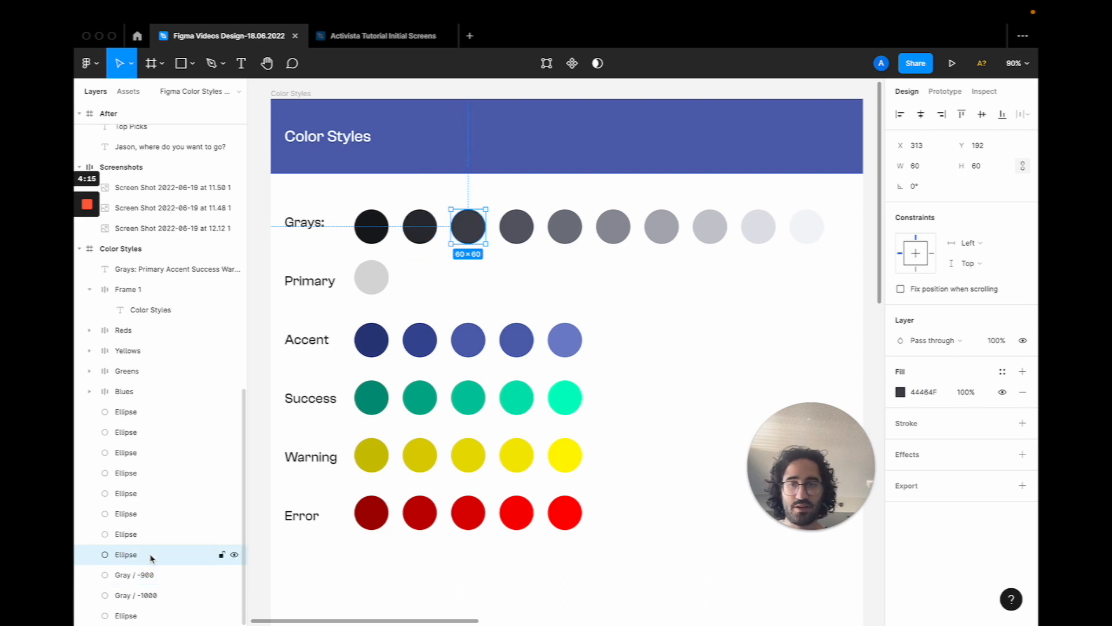
Rename the third and fourth gray circles' layers as "Gray / -800" and "Gray / -700".
double_click(149, 557)
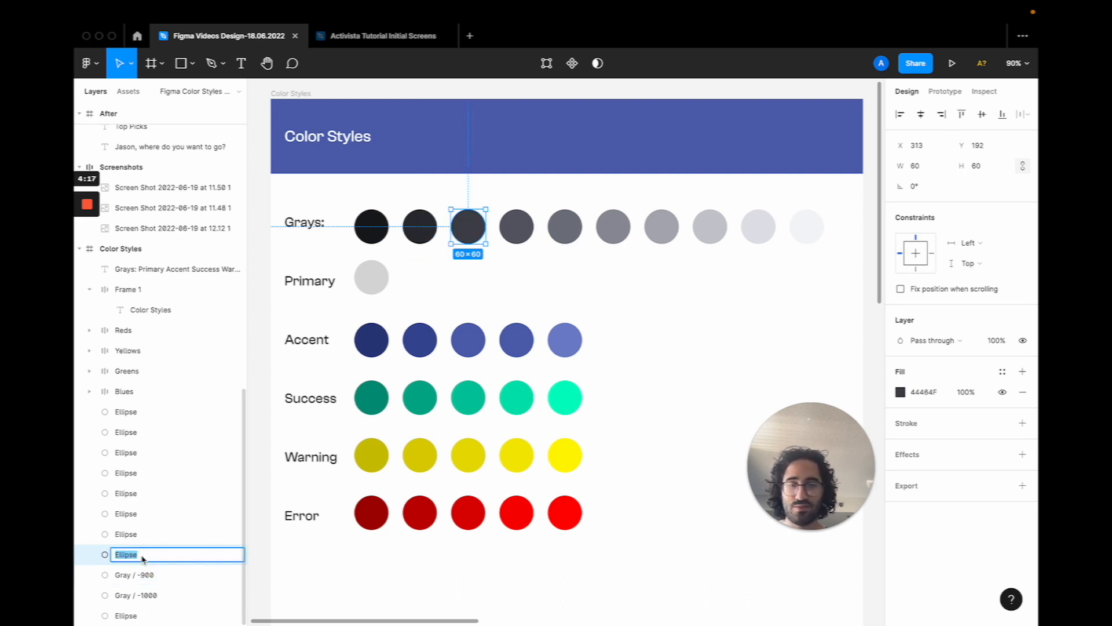
type("Gray / -8000")
key("BackSpace")
key("Return")
double_click(139, 537)
type("Gray / -700")
key("Return")
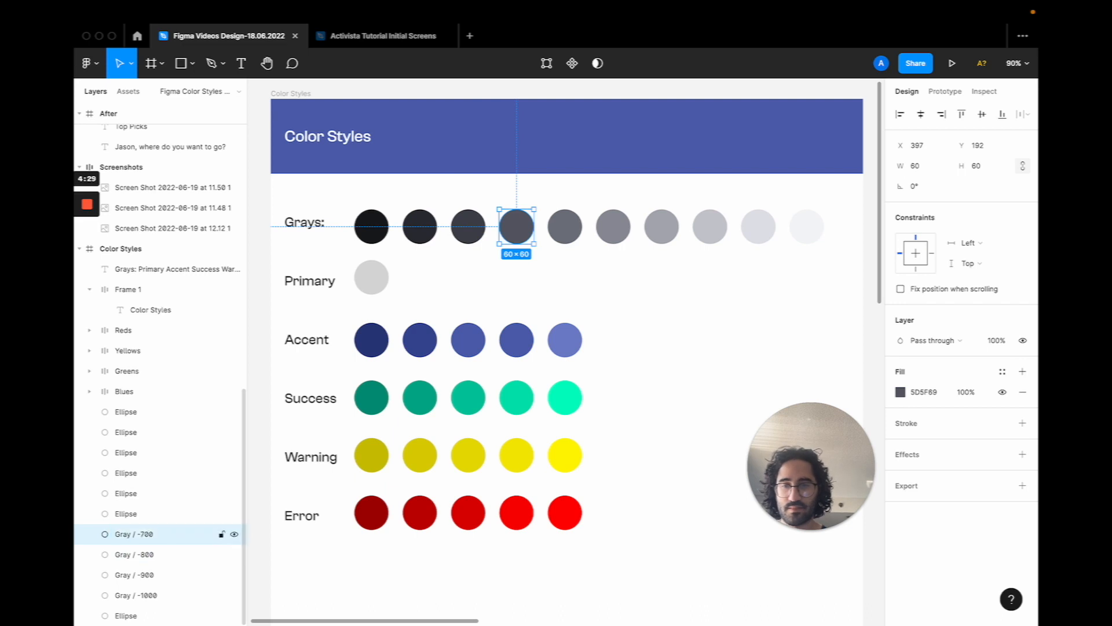
Rename the fifth and sixth gray circles' layers as "Gray / -600" and "Gray / -500".
double_click(139, 516)
type("Gray / -000")
key("Return")
double_click(144, 493)
type("Gray / -500")
key("Return")
Rename the seventh and eighth gray circles' layers as "Gray / -400" and "Gray / -300".
double_click(144, 472)
type("Gray / -400")
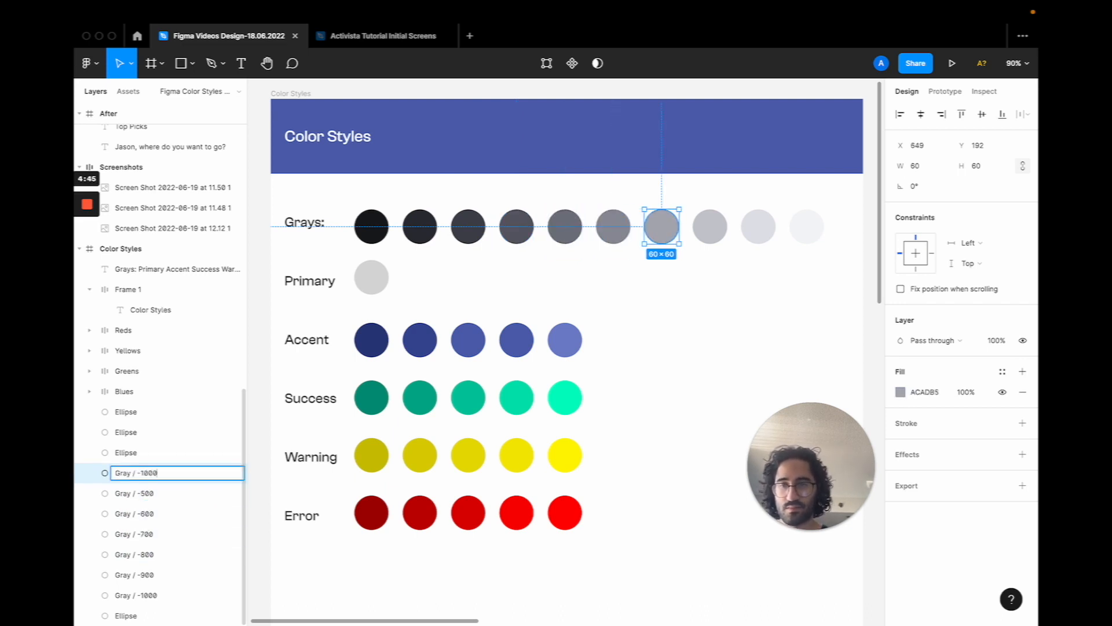
key("Return")
double_click(145, 452)
type("Gray / -300")
Rename the last two gray circles' layers as "Gray / -200" and "Gray / -100".
double_click(139, 432)
type("Gray / -200")
double_click(139, 412)
type("Gray / -100")
key("Return")
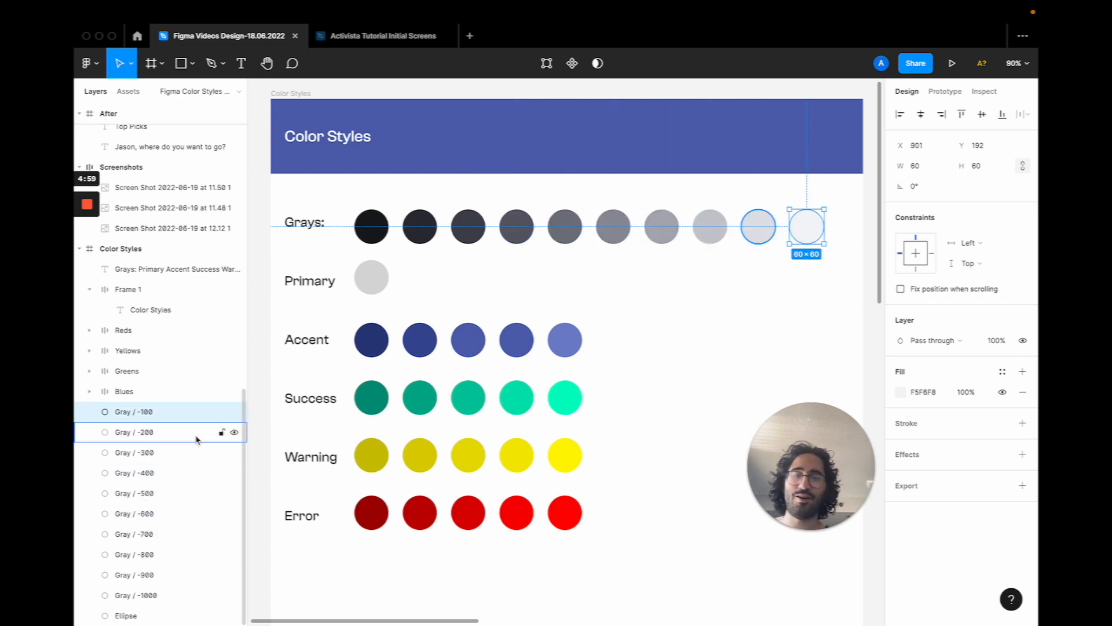
Generate color styles with the Styler plugin from all ten layers "Gray / -1000" through "Gray / -100".
scroll(349, 426, "down", 1)
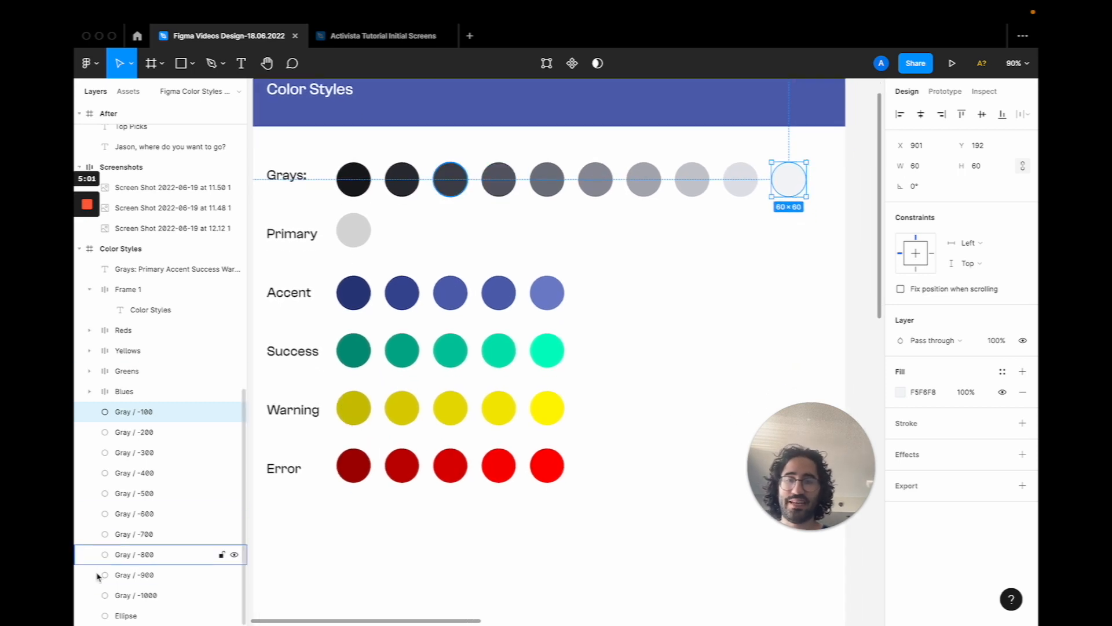
left_click(143, 593)
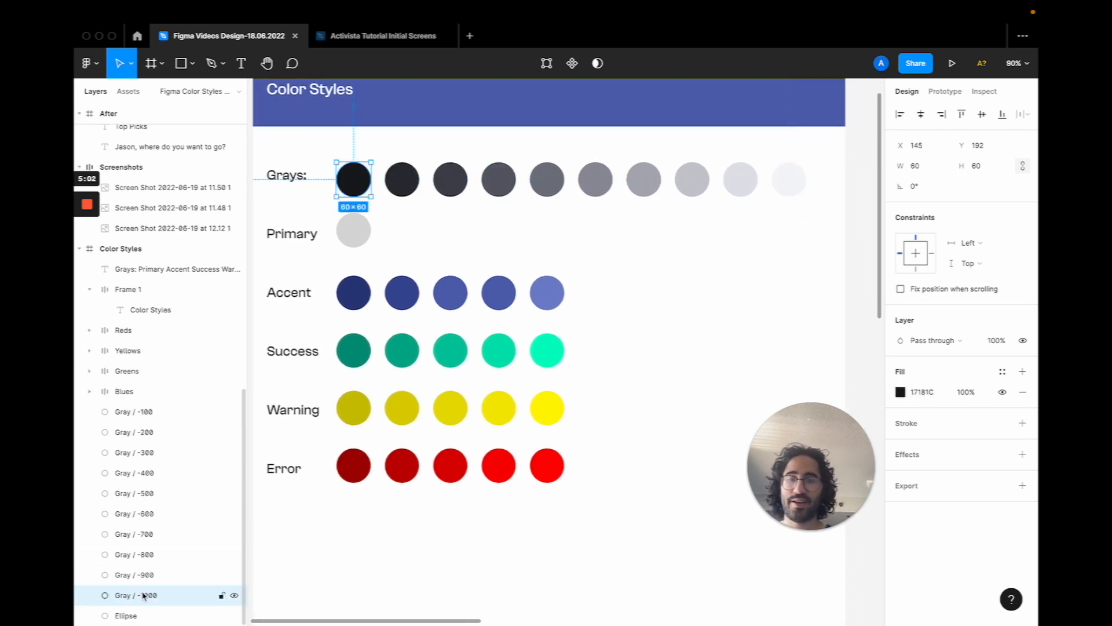
left_click(133, 413, "shift")
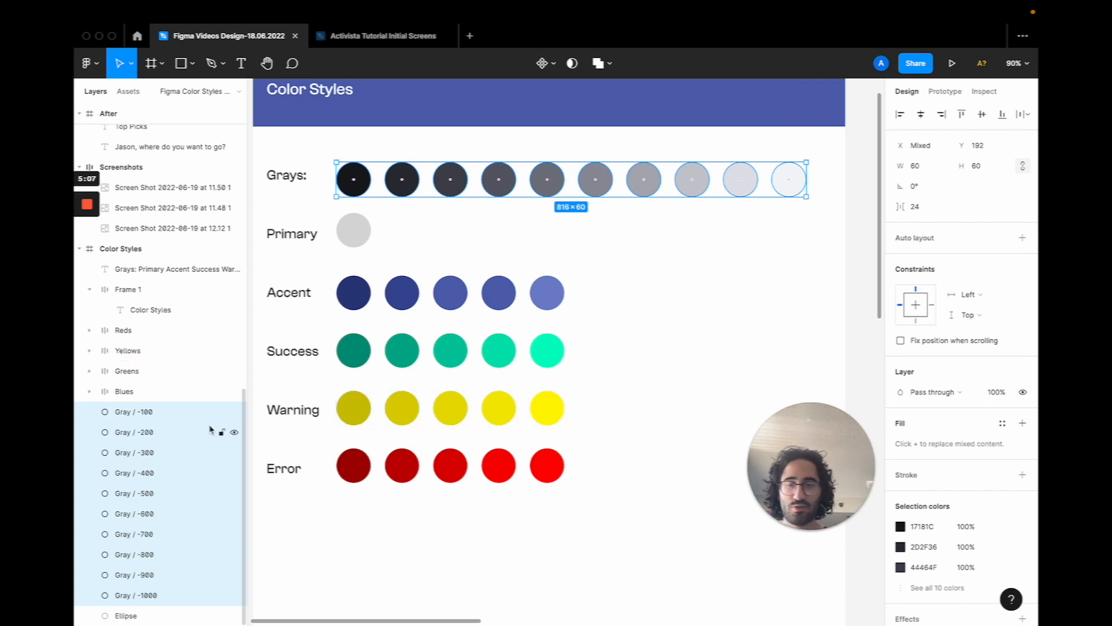
right_click(186, 461)
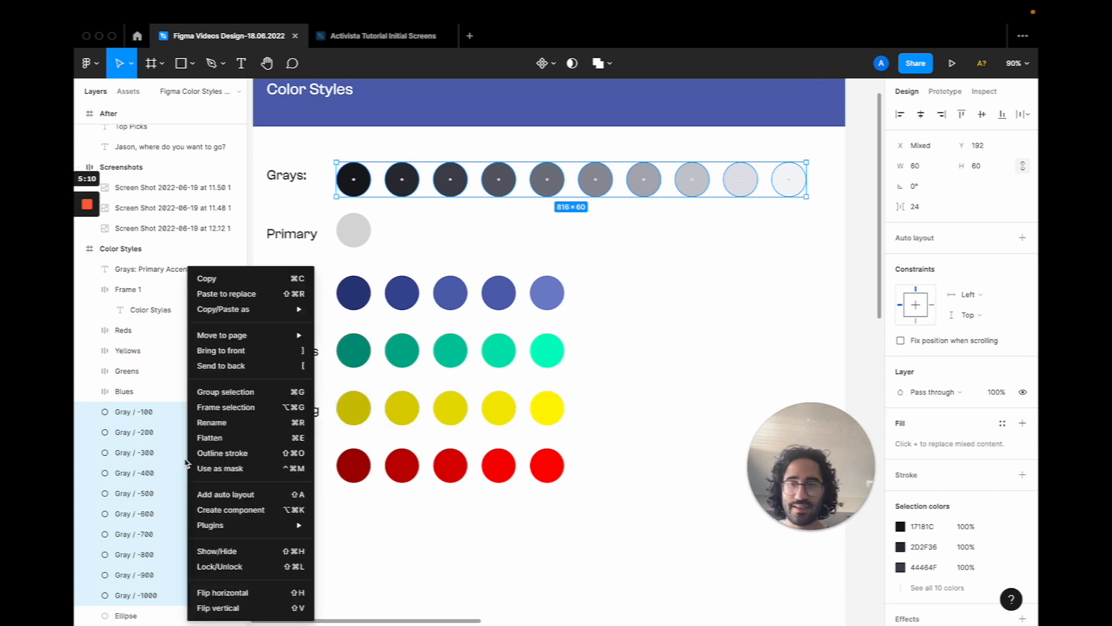
mouse_move(238, 526)
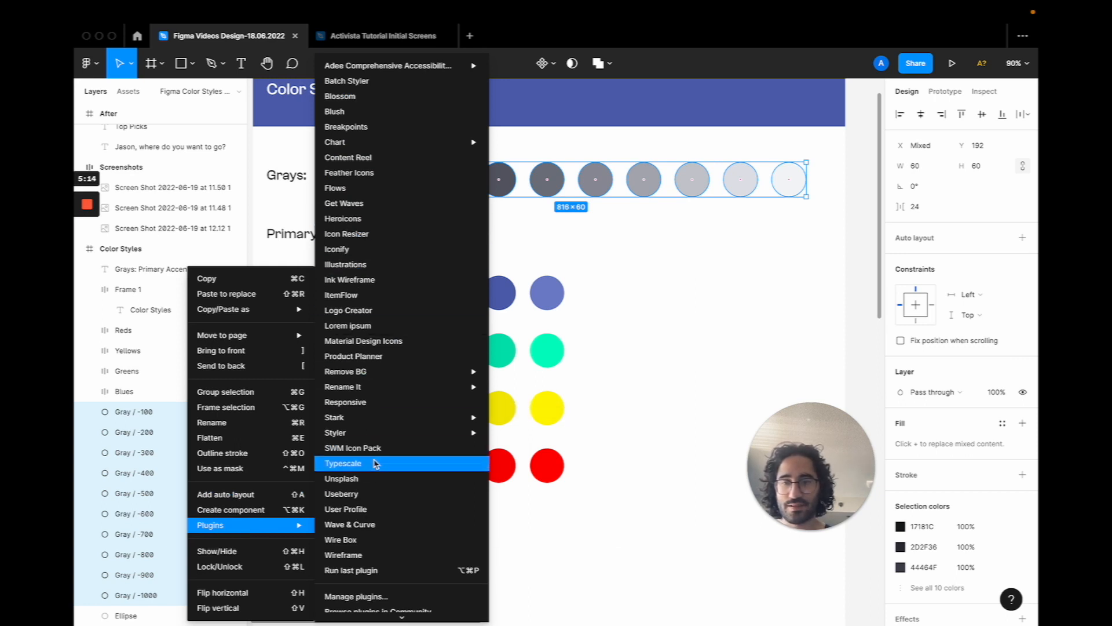
mouse_move(449, 432)
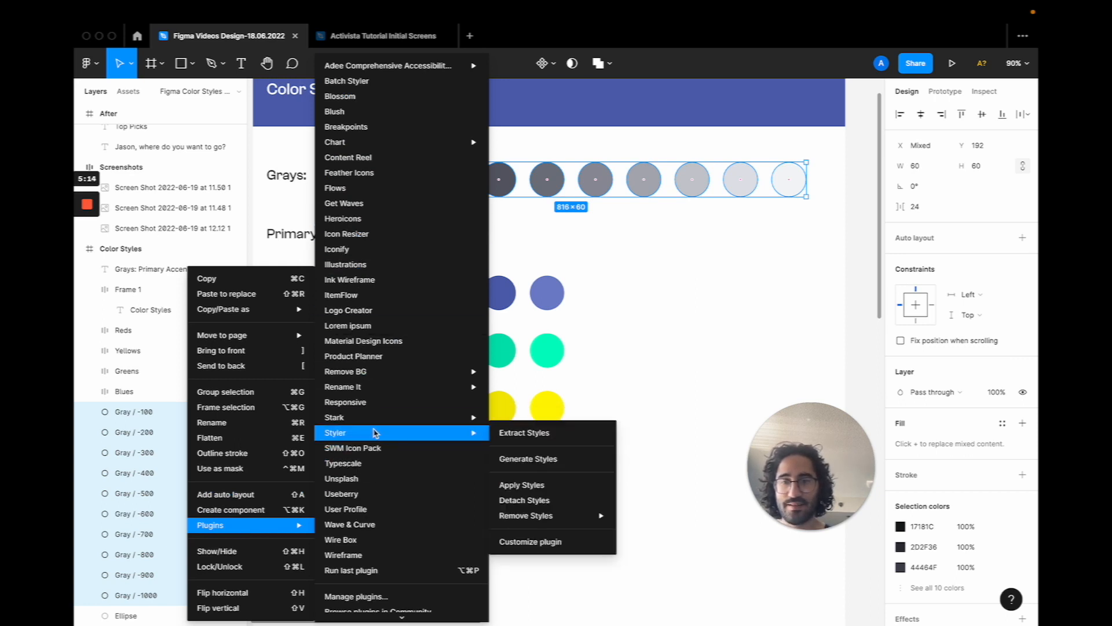
left_click(518, 460)
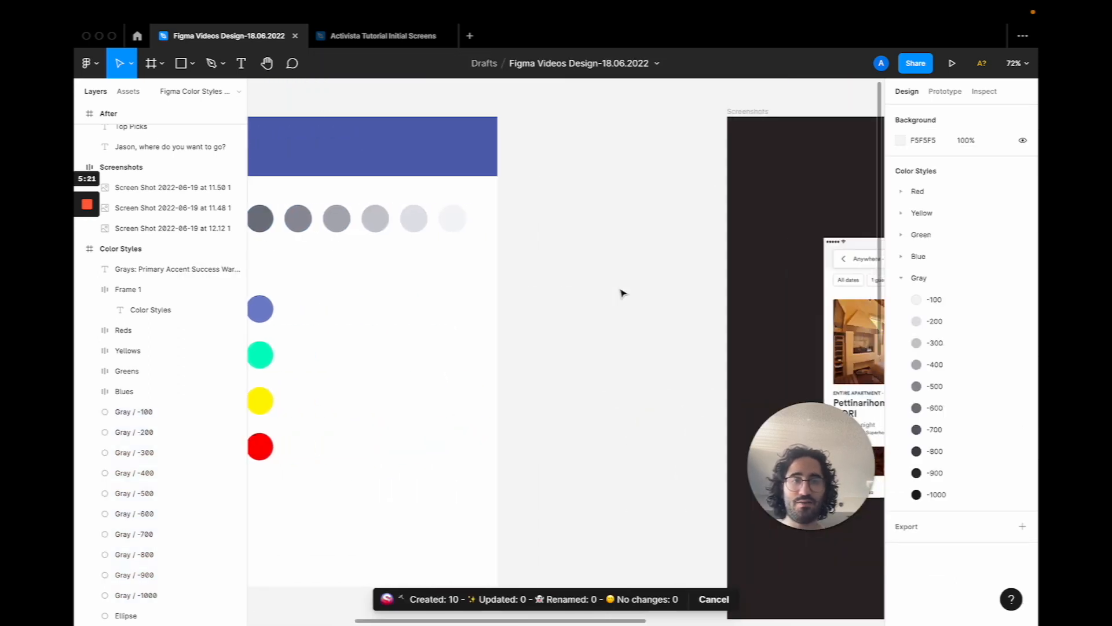
Examine the Gray group among the color styles available for the Primary circle's fill, without applying one.
scroll(623, 294, "down", 3)
scroll(622, 293, "left", 2)
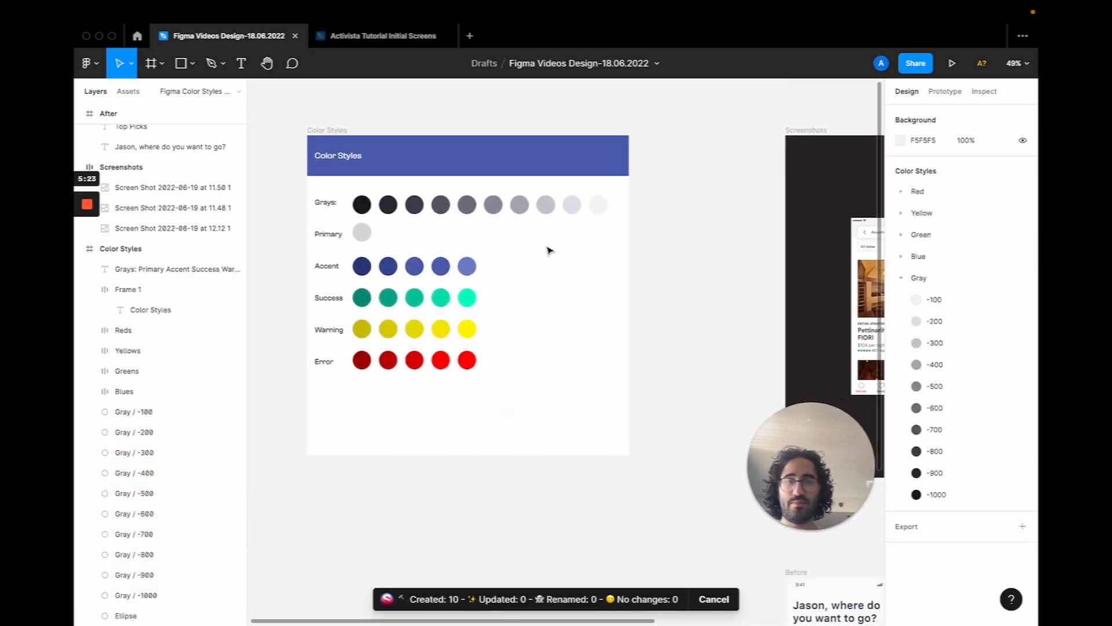
left_click(360, 233)
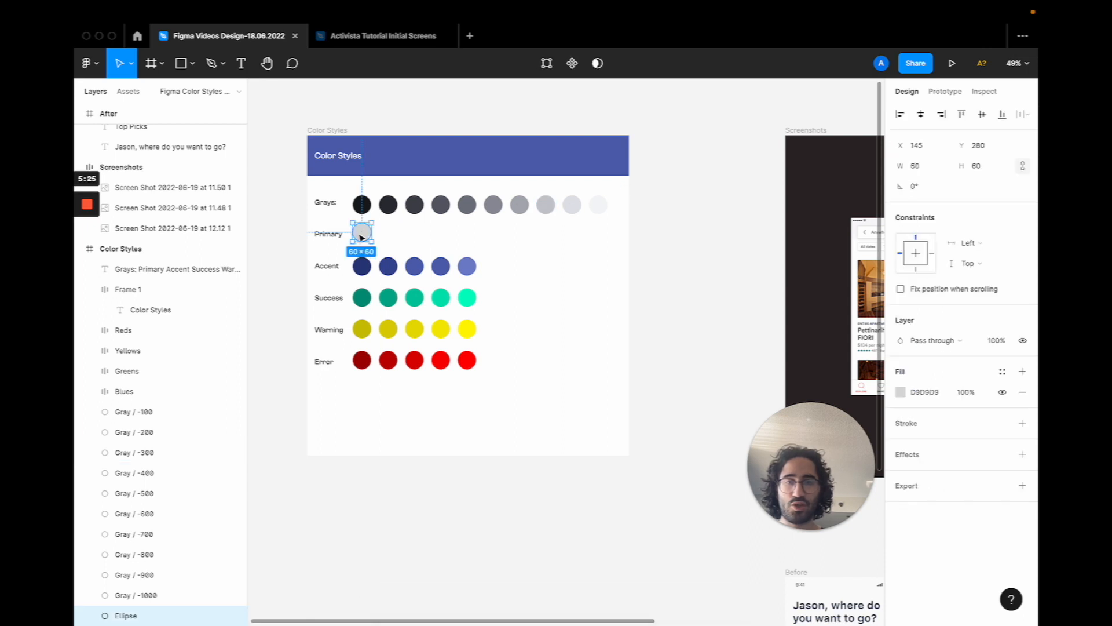
scroll(360, 232, "up", 5)
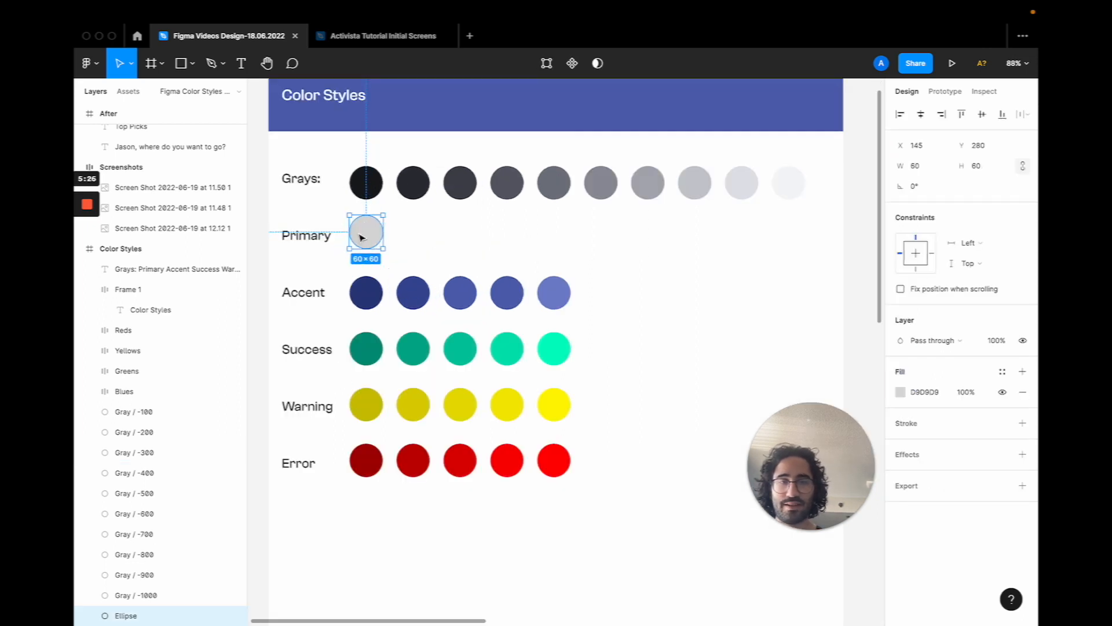
left_click(1002, 371)
scroll(950, 484, "down", 2)
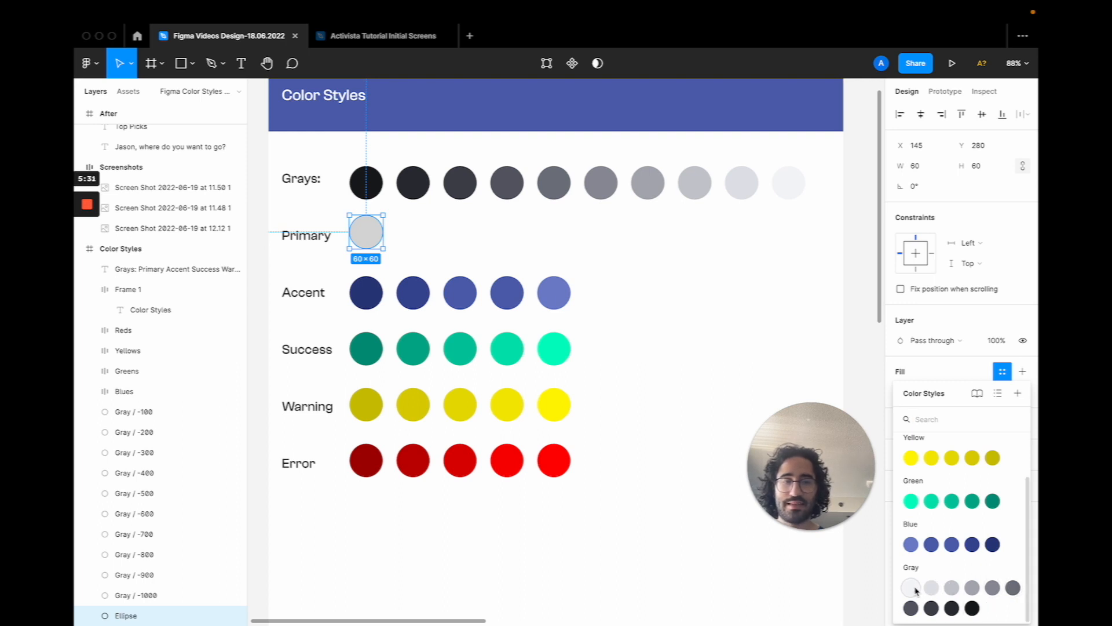
left_click(637, 286)
scroll(639, 287, "up", 5)
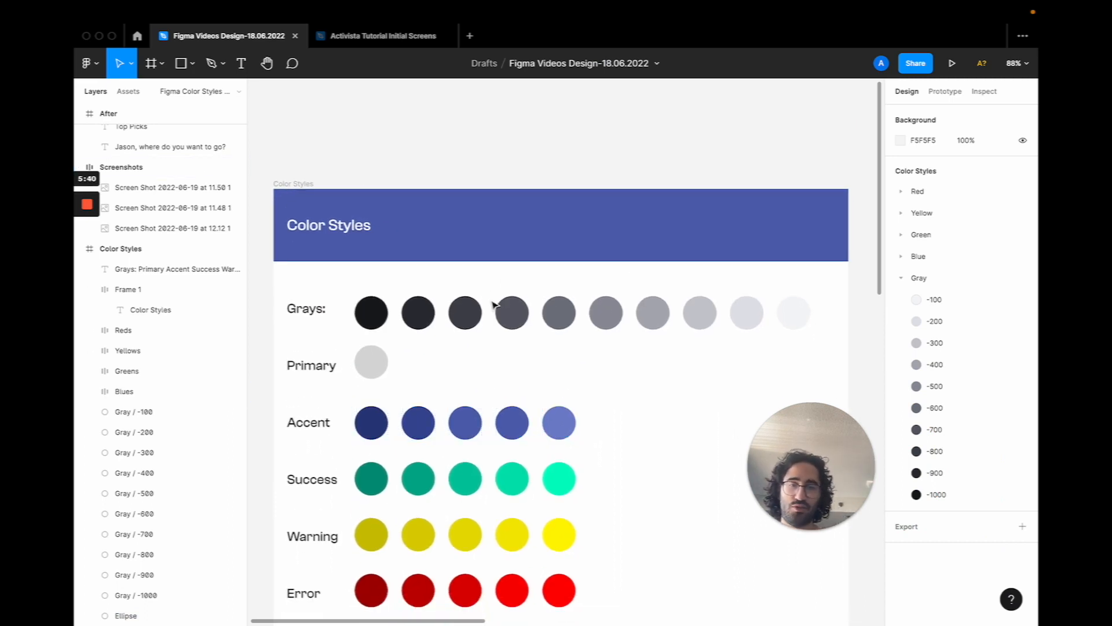
Check which color style is applied to the first circle in the Grays row, then deselect it.
scroll(494, 304, "down", 2)
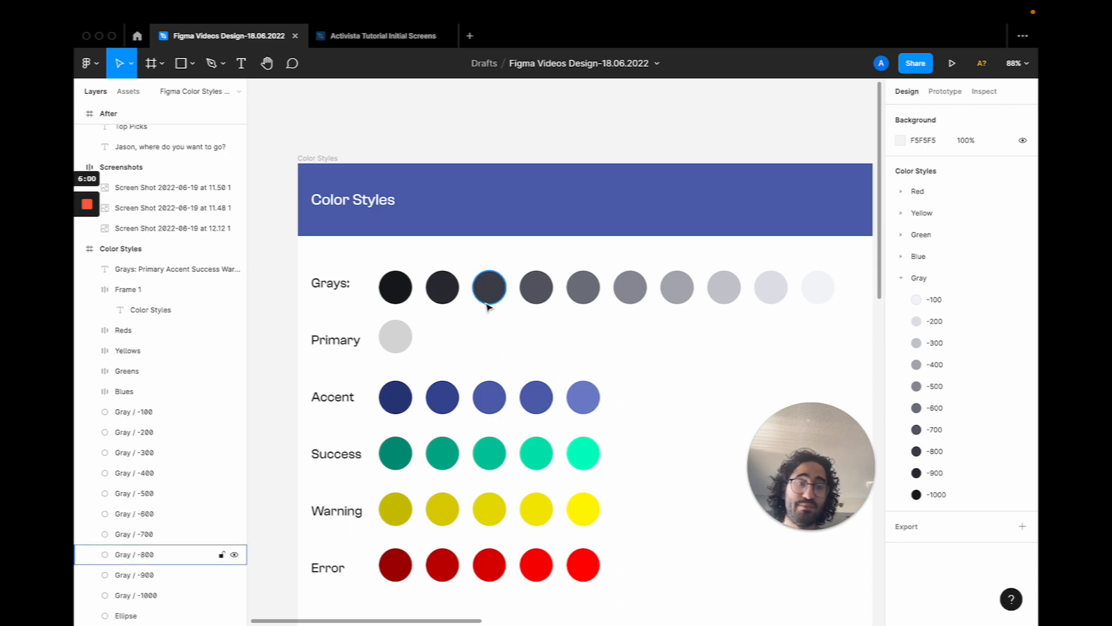
left_click(945, 93)
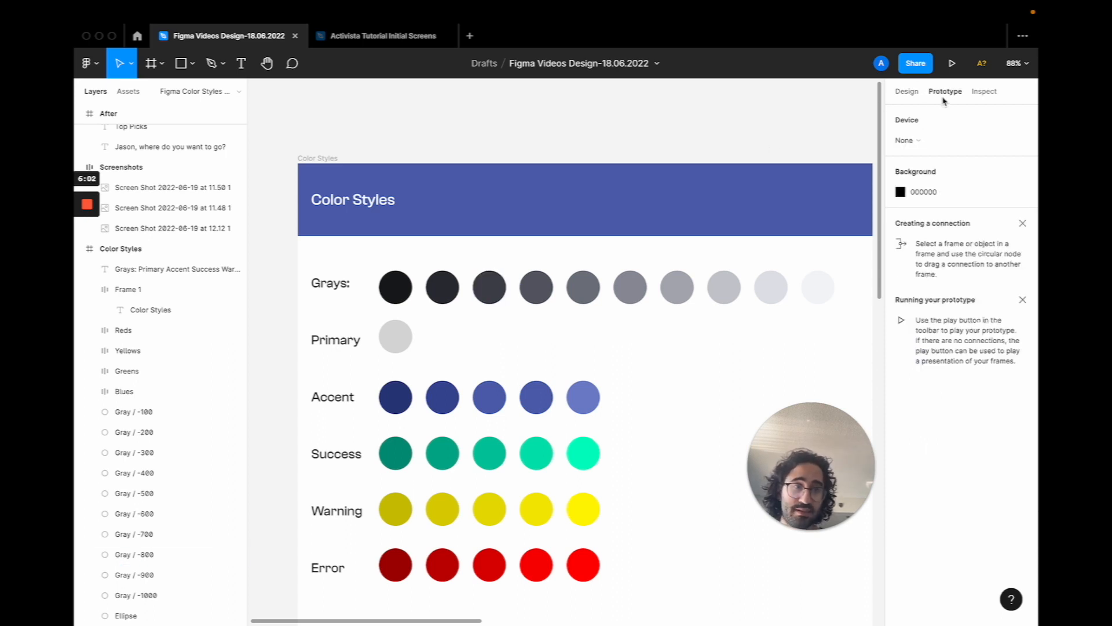
left_click(980, 98)
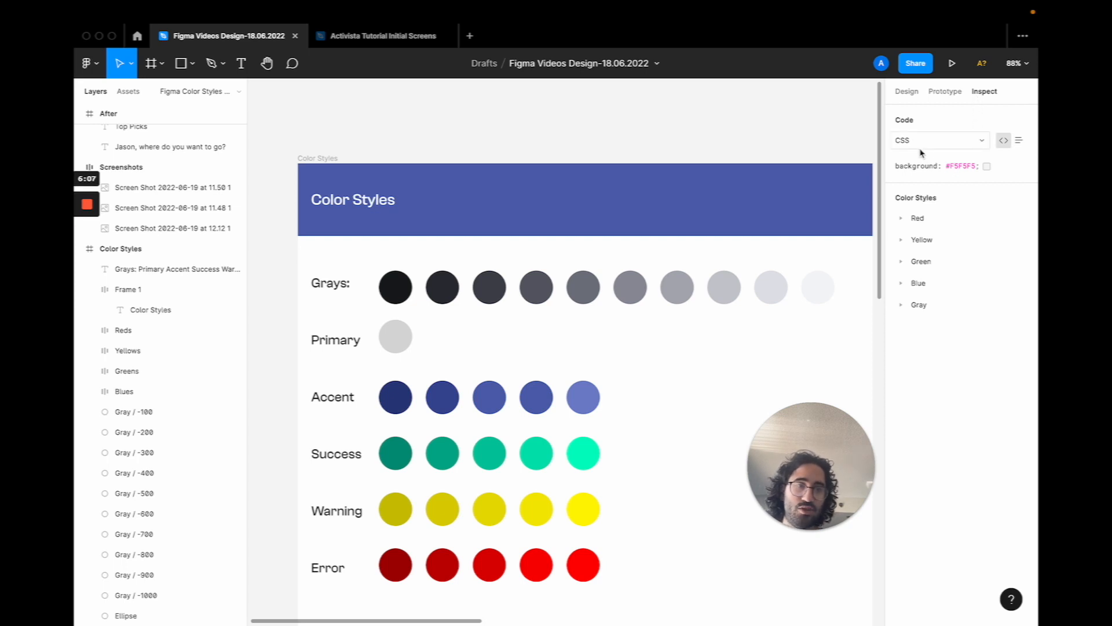
left_click(908, 94)
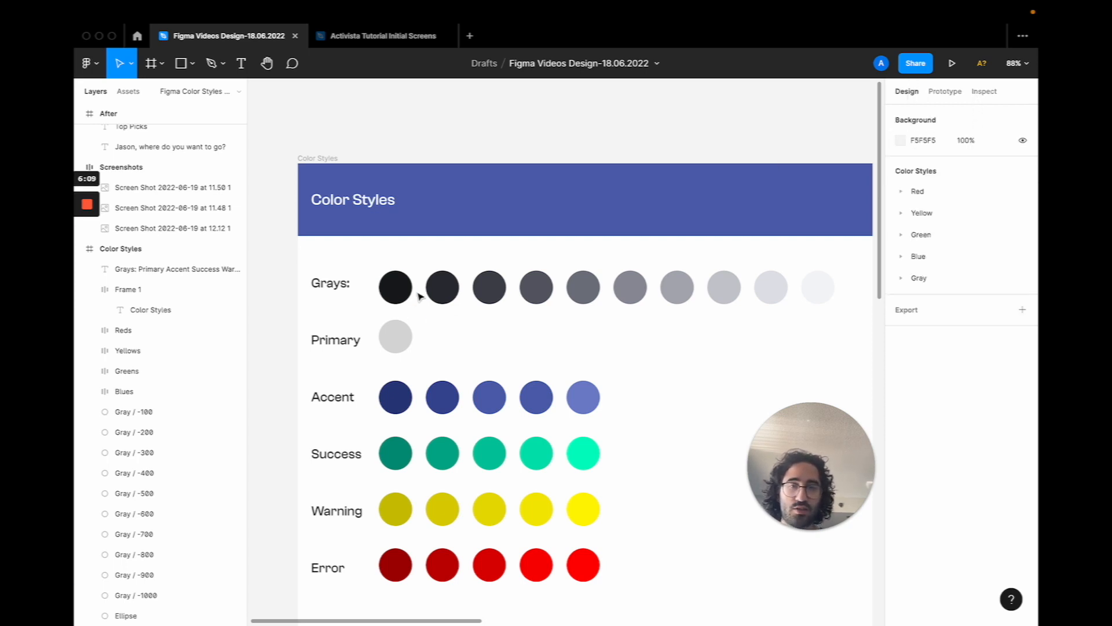
left_click(398, 295)
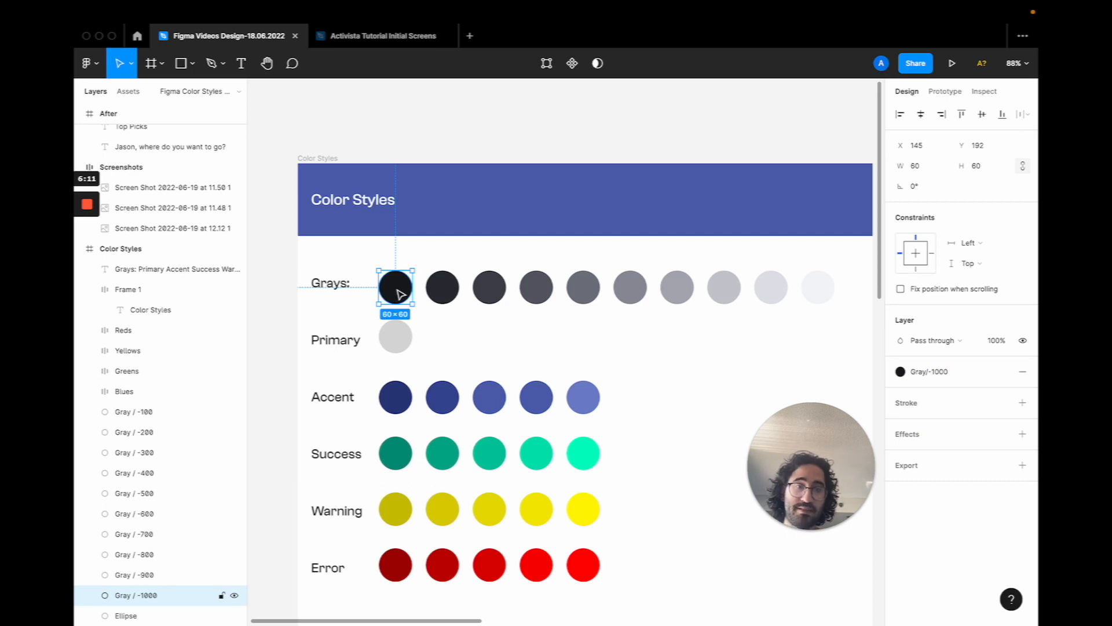
left_click(574, 356)
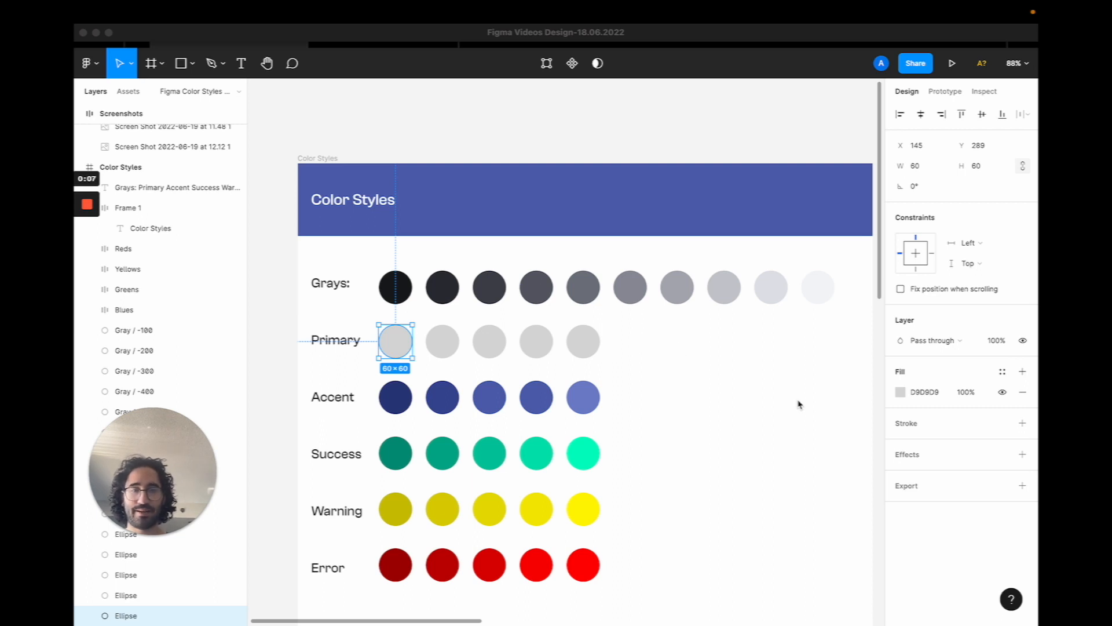
Set the first Primary circle's fill to the dark purple 402074.
left_click(901, 393)
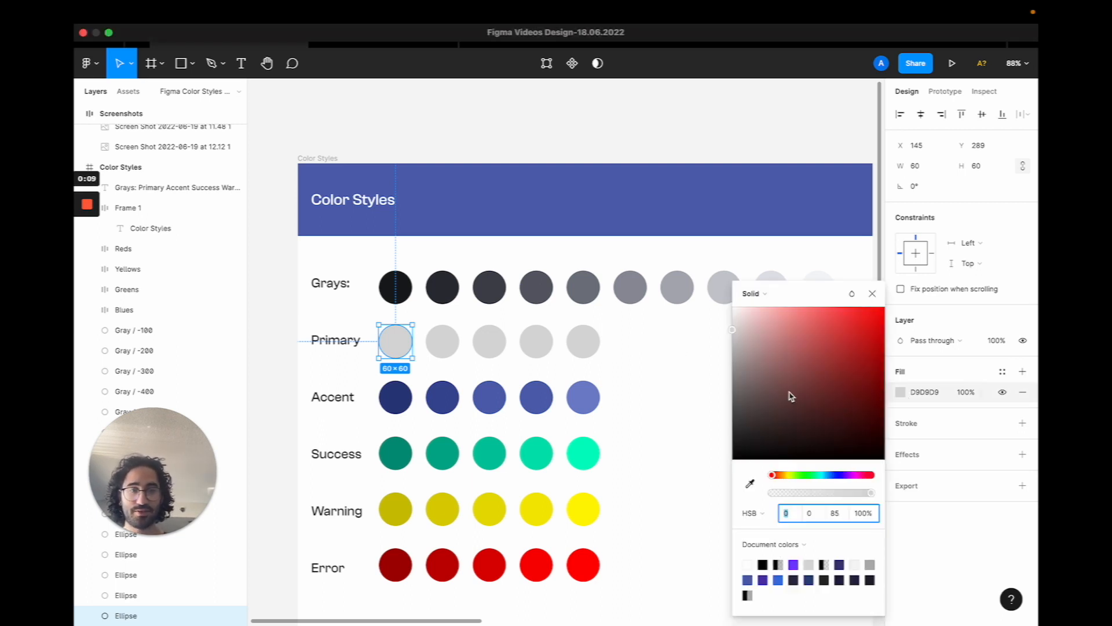
left_click(845, 476)
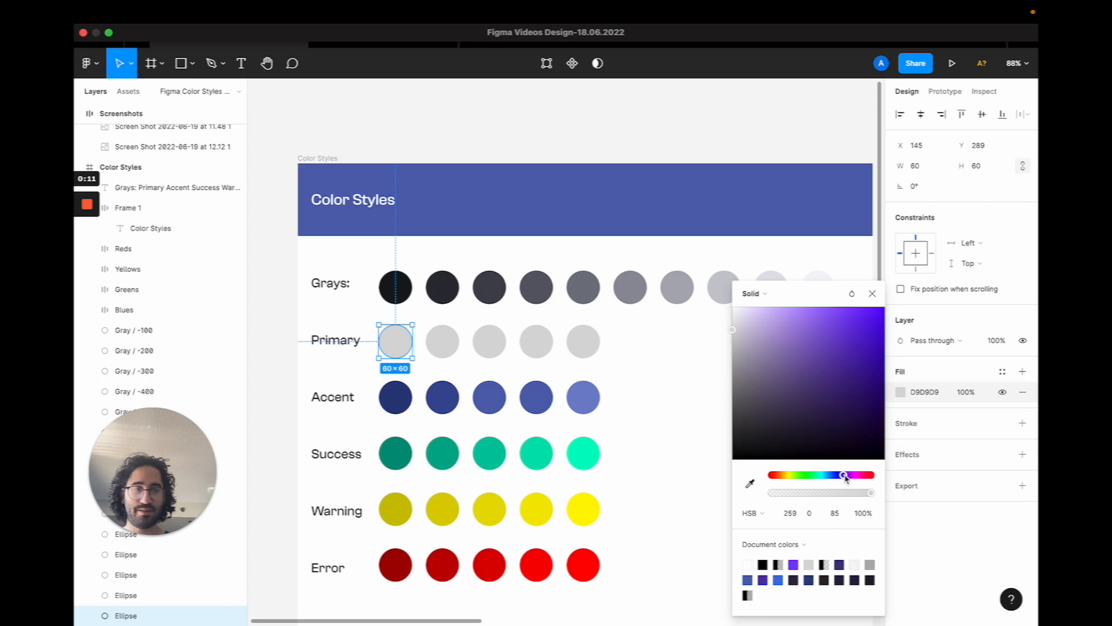
left_click_drag(835, 332, 846, 398)
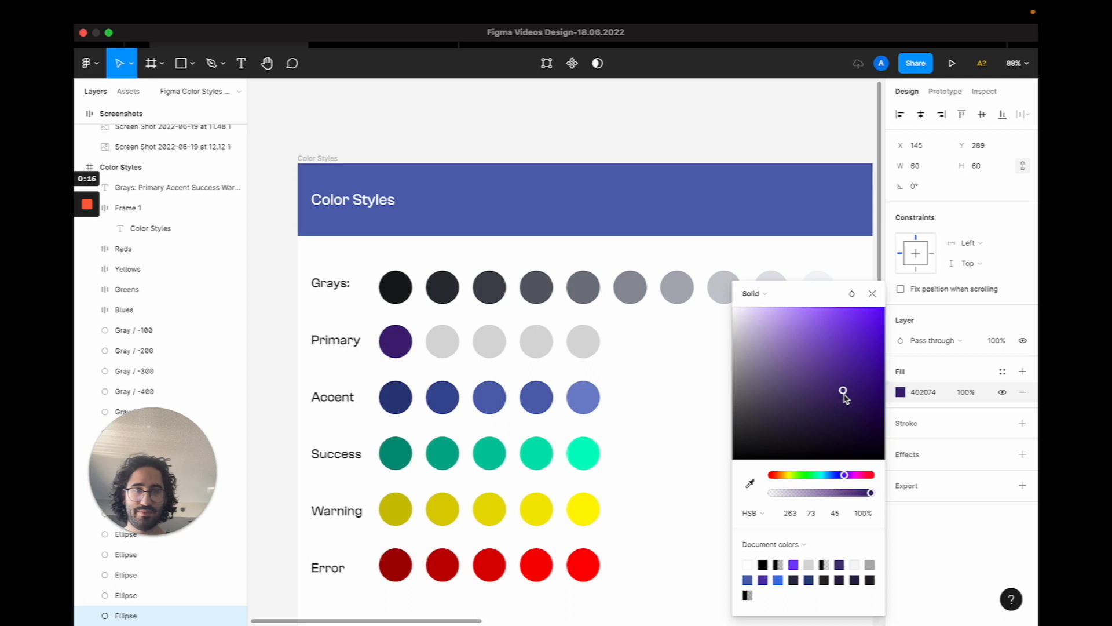
Sample the first Primary circle's color onto the fifth Primary circle and brighten its fill to 5E08EB.
left_click(595, 351)
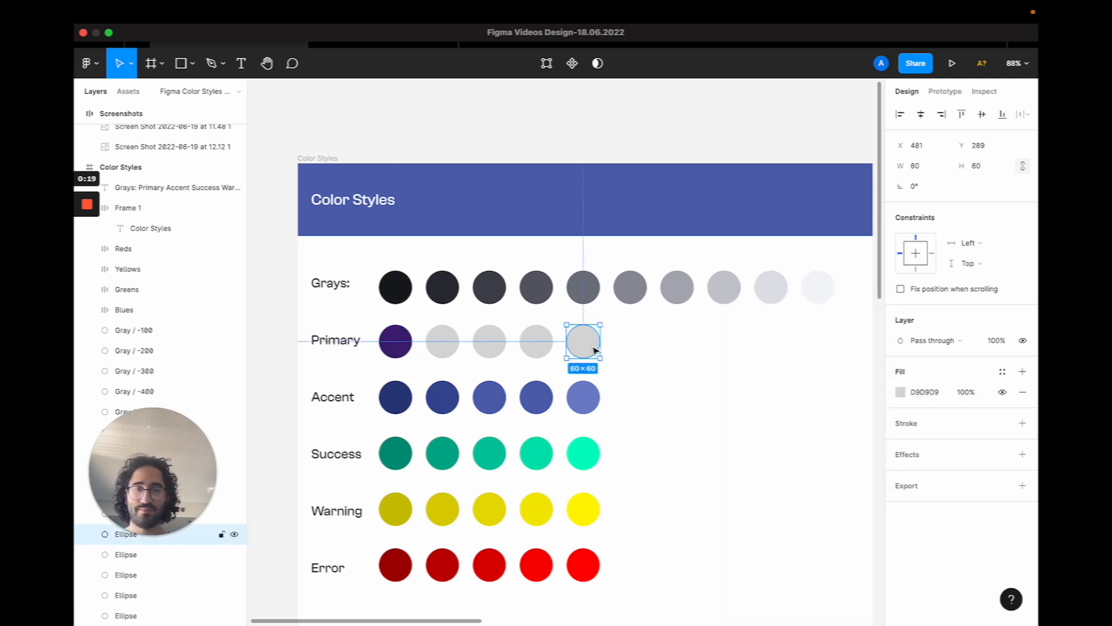
key("ctrl+c")
left_click(395, 341)
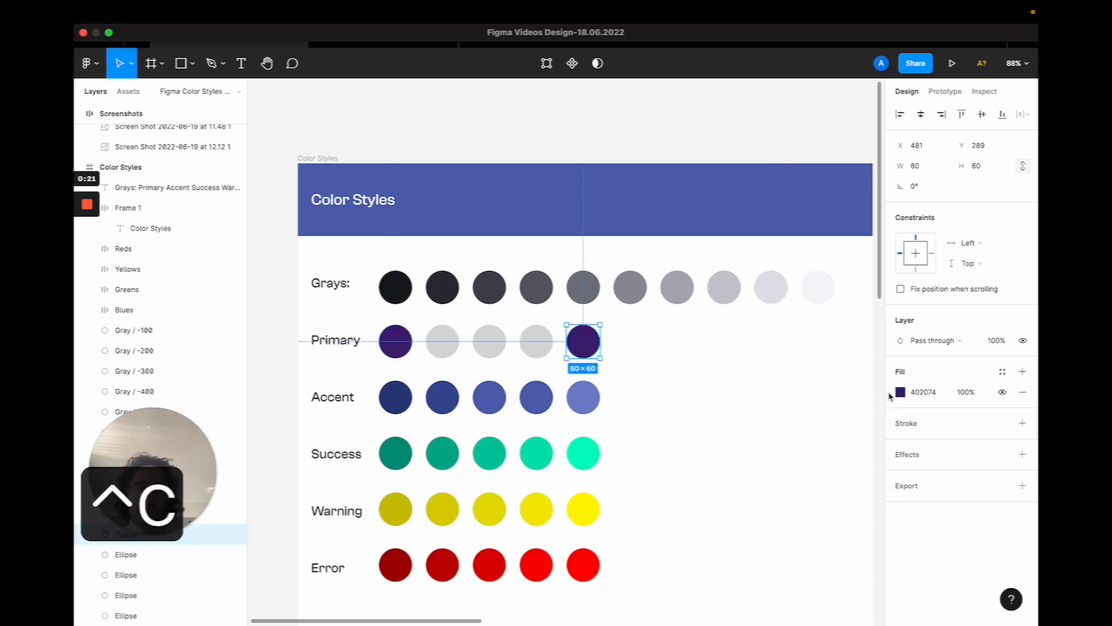
left_click(900, 392)
left_click_drag(849, 395, 880, 320)
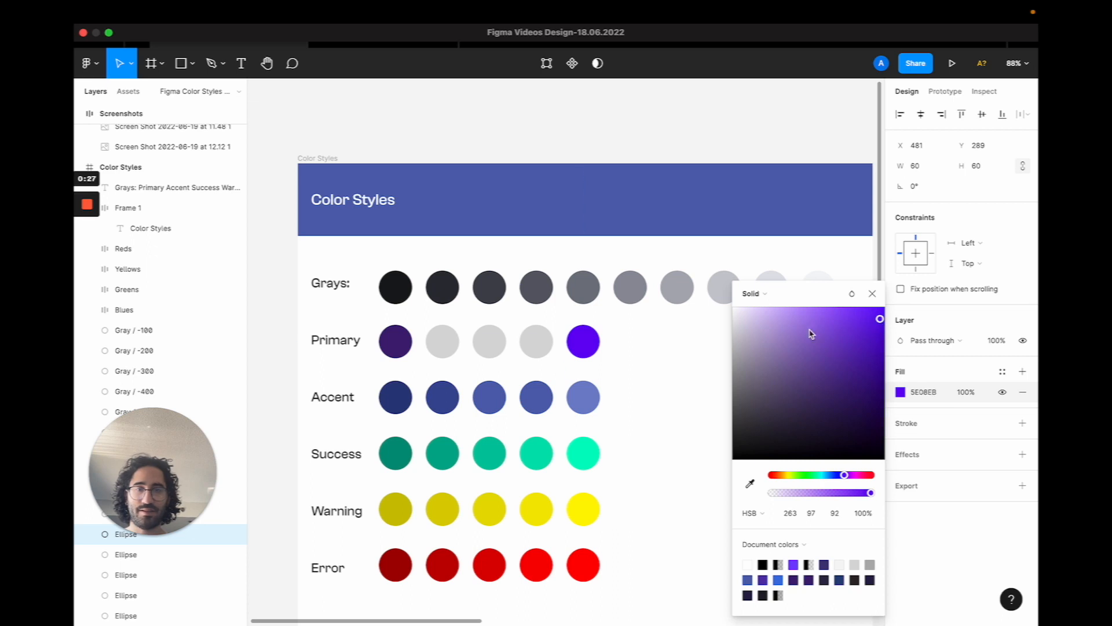
Sample the first Primary circle's color onto the second Primary circle and lighten its fill to 4A228B.
left_click(436, 347)
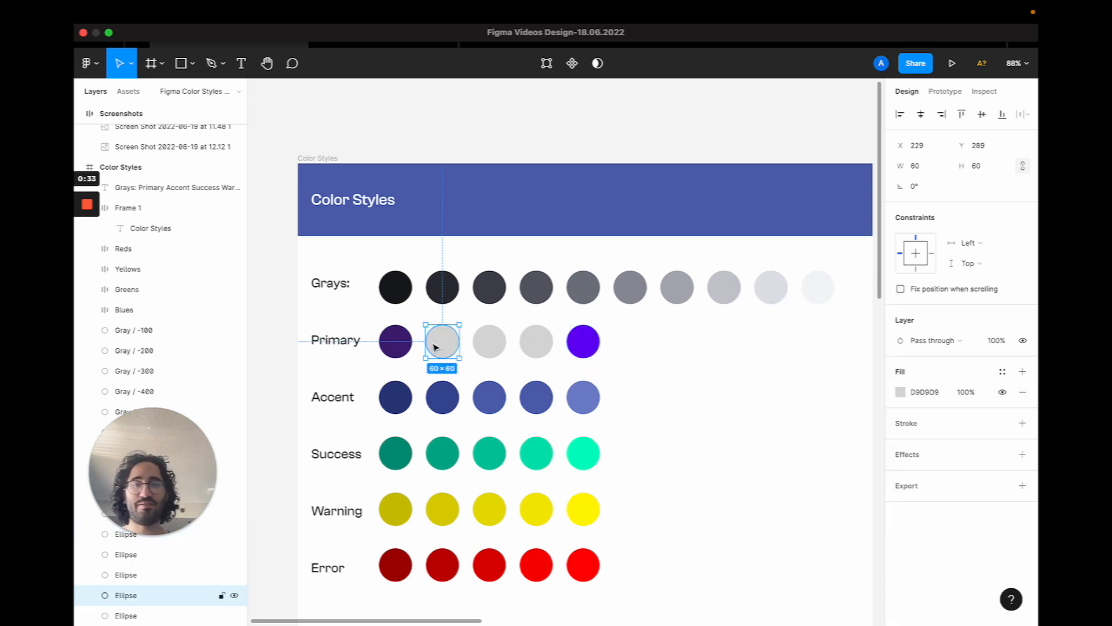
key("ctrl+c")
left_click(400, 342)
left_click(900, 392)
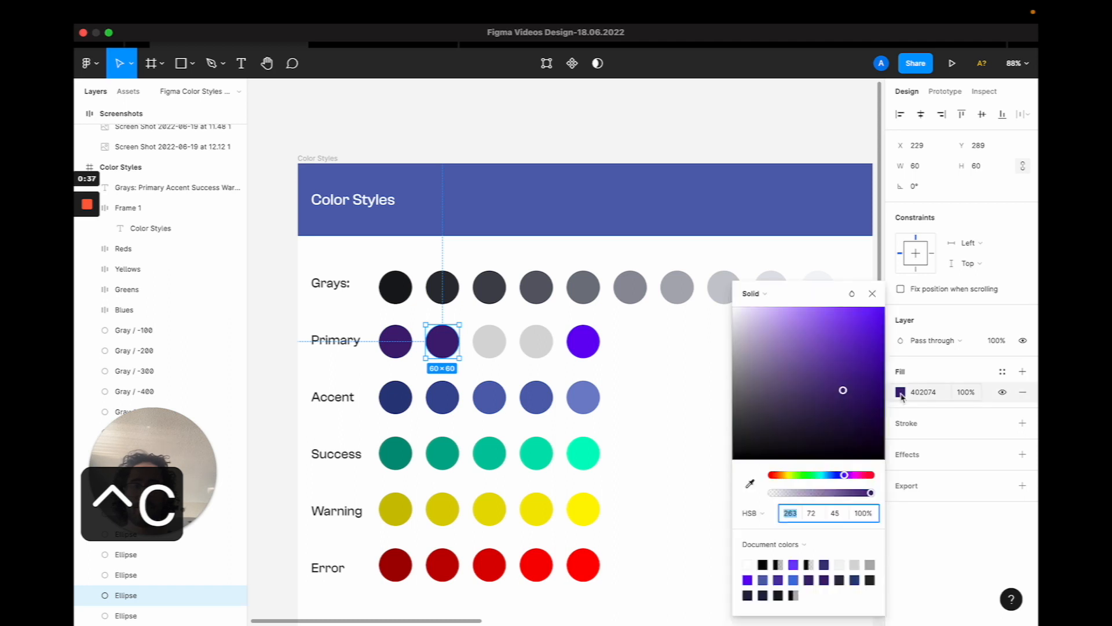
left_click(844, 385)
left_click_drag(844, 387, 849, 379)
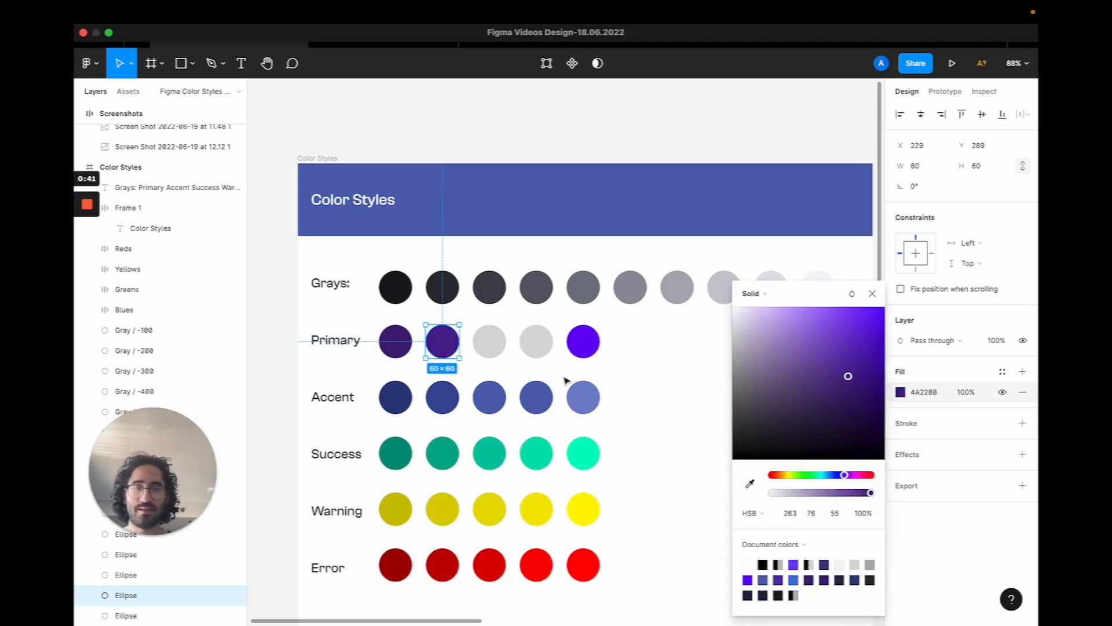
Sample the second Primary circle's color onto the third Primary circle and lighten its fill to 5722AD.
left_click(490, 342)
key("ctrl+c")
left_click(442, 341)
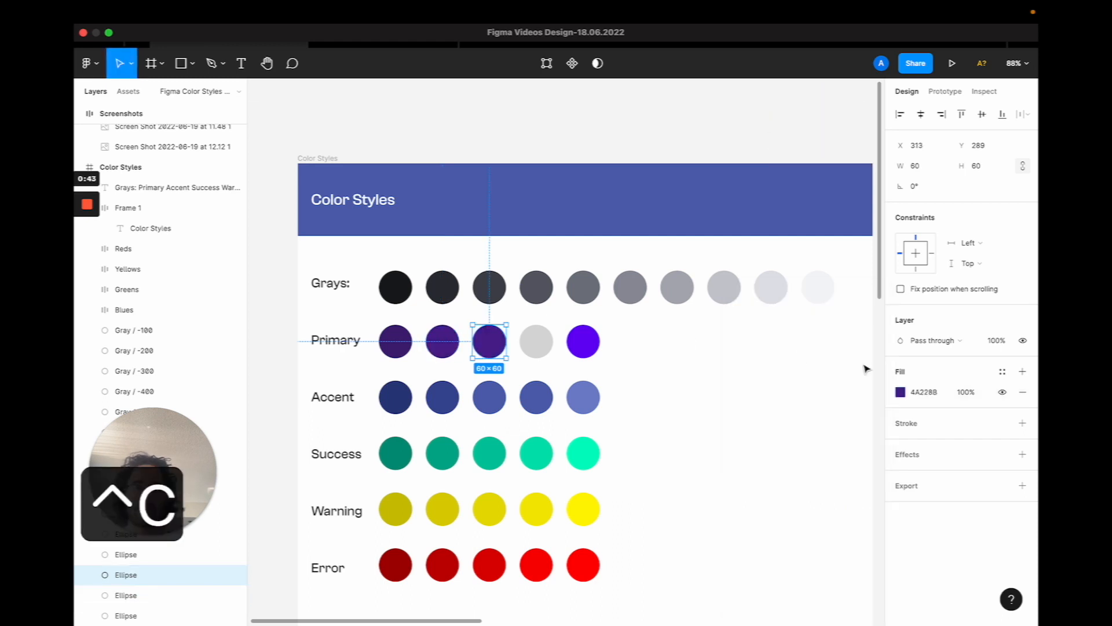
left_click(899, 392)
left_click(847, 370)
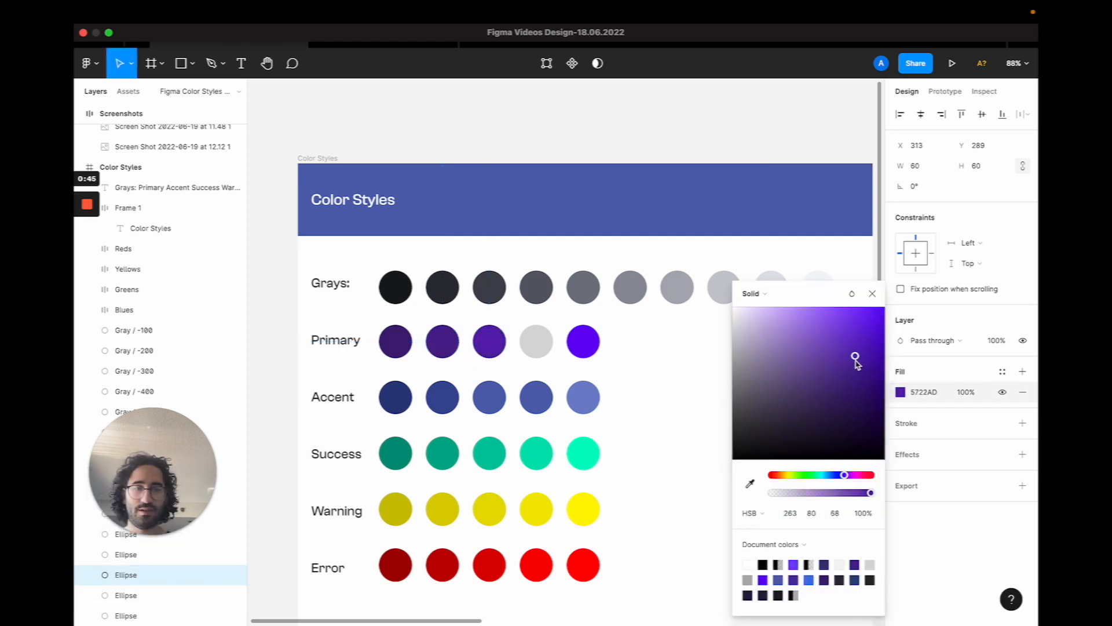
Sample the third Primary circle's color onto the fourth Primary circle and brighten its fill to 6C25DF.
left_click(537, 351)
key("ctrl+c")
left_click(487, 344)
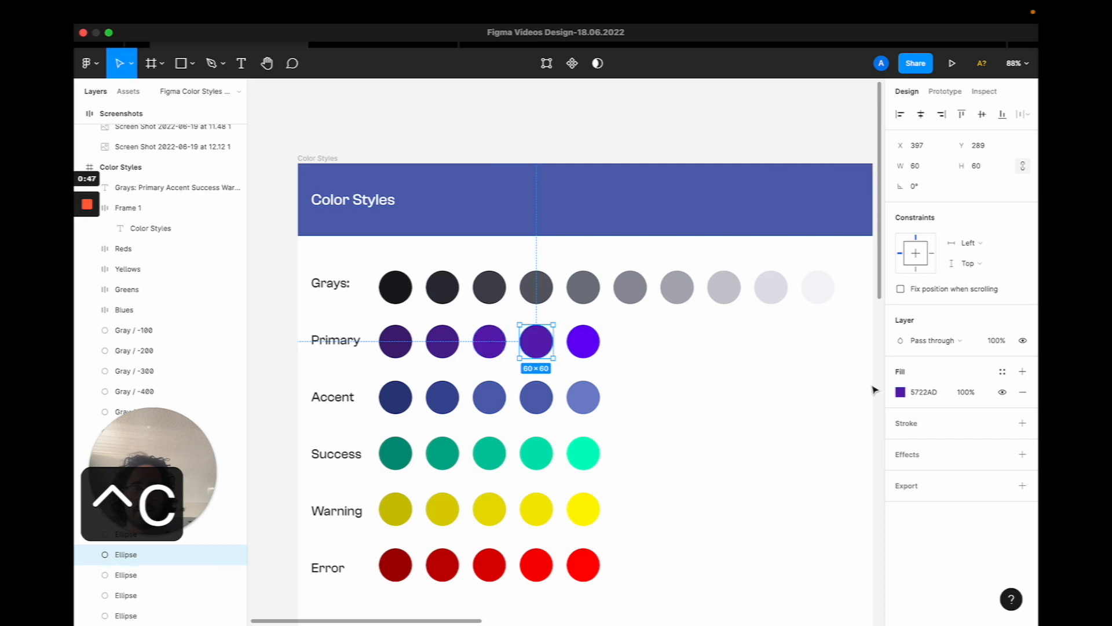
left_click(899, 393)
left_click_drag(855, 357, 862, 335)
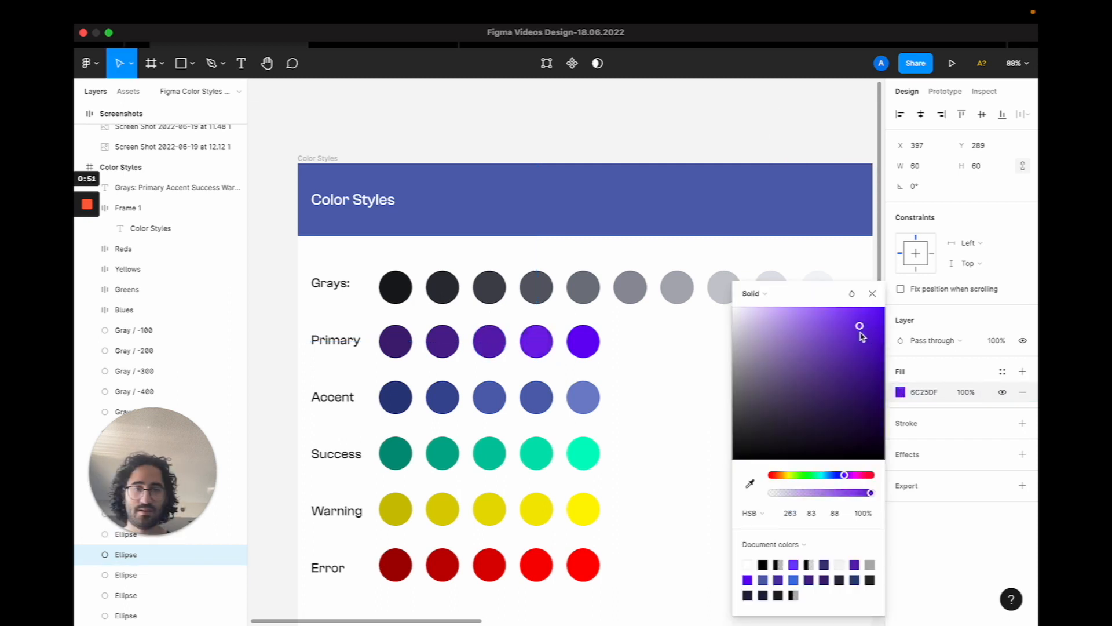
left_click(683, 360)
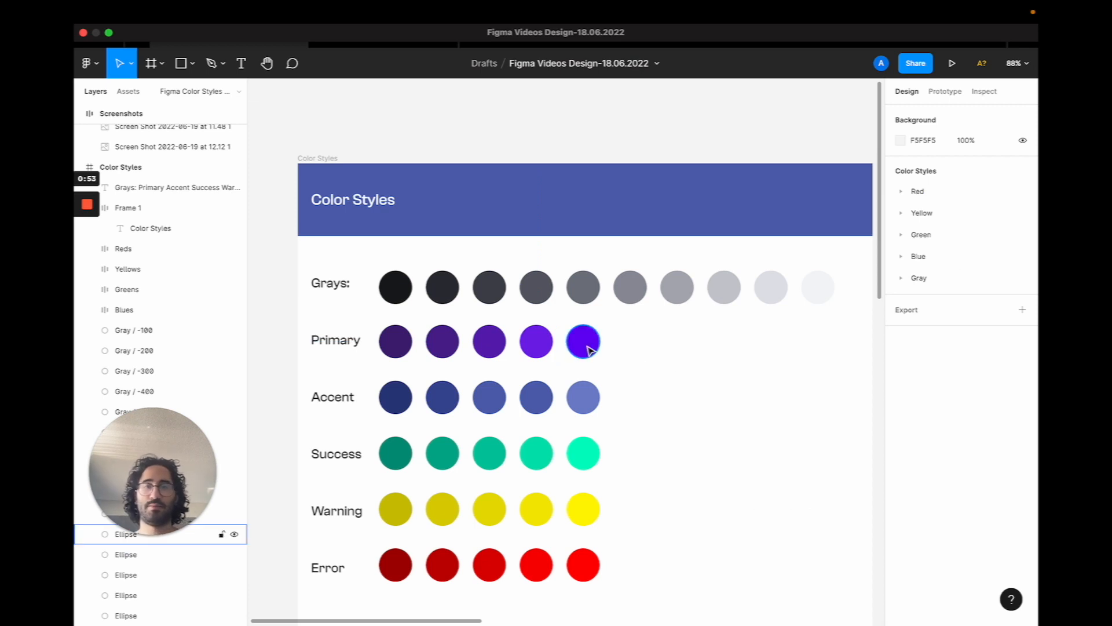
scroll(603, 353, "down", 1)
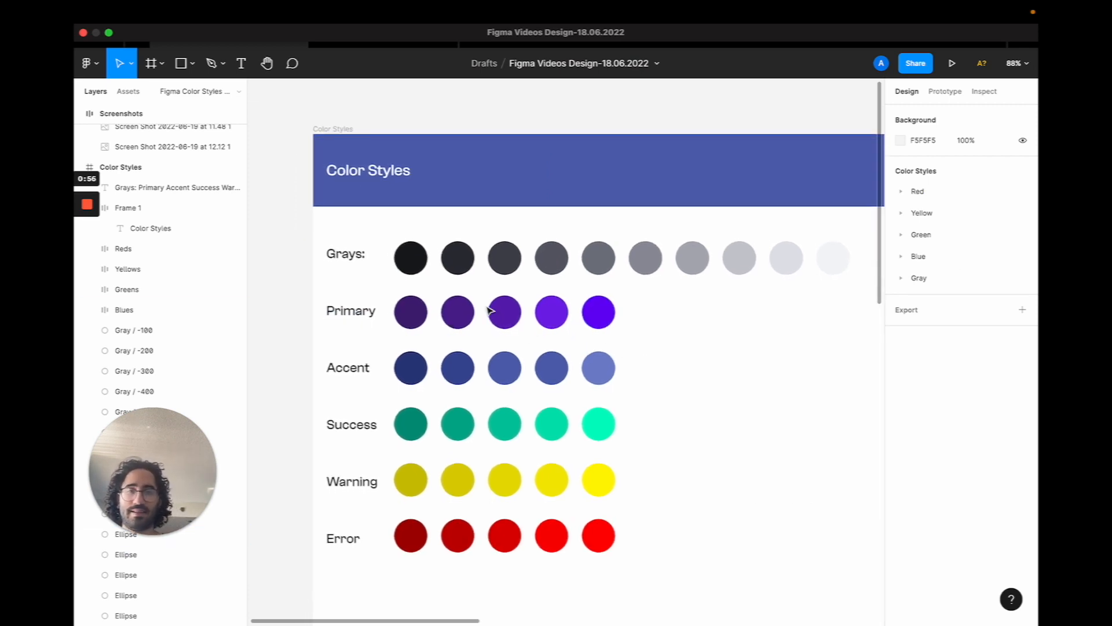
Rename the first Primary circle's layer to "Purple / - 500".
left_click(411, 317)
left_click_drag(161, 491, 768, 486)
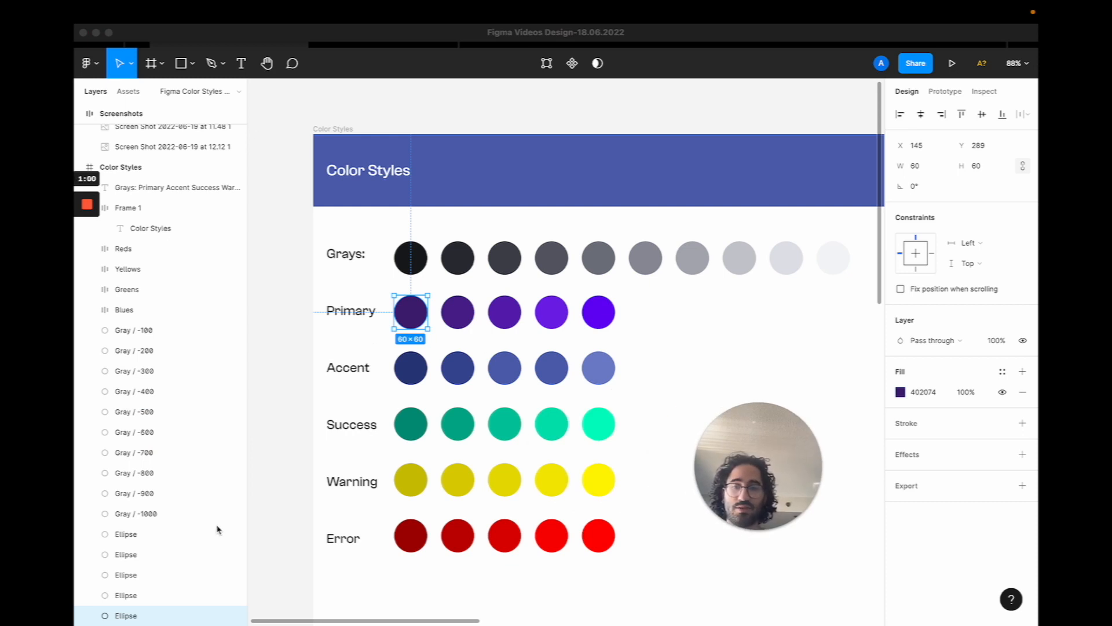
double_click(138, 617)
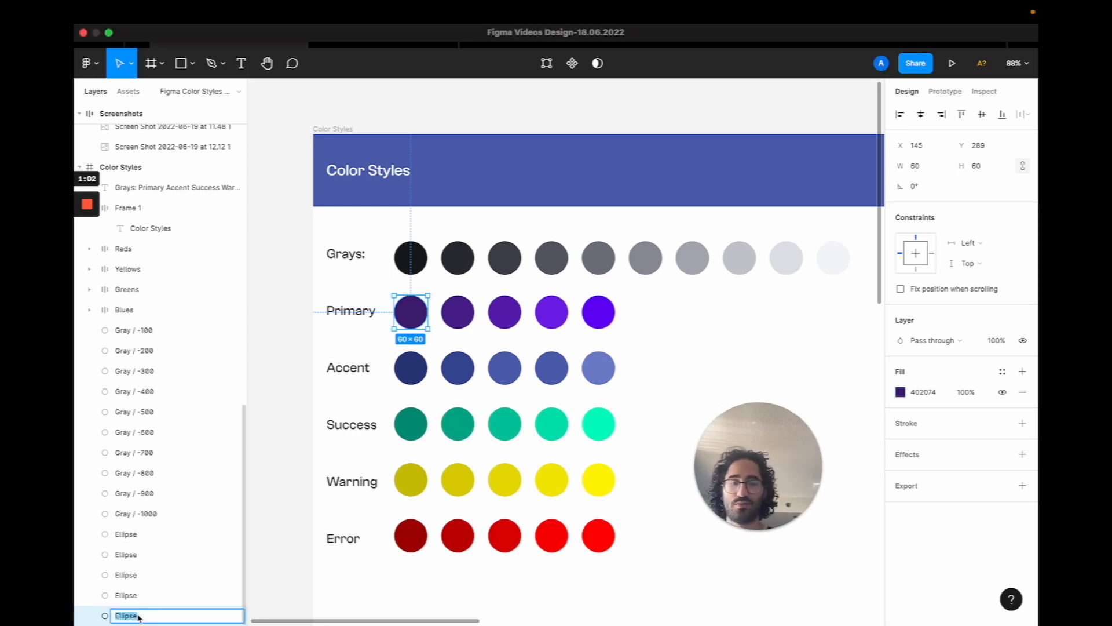
type("Purple / ")
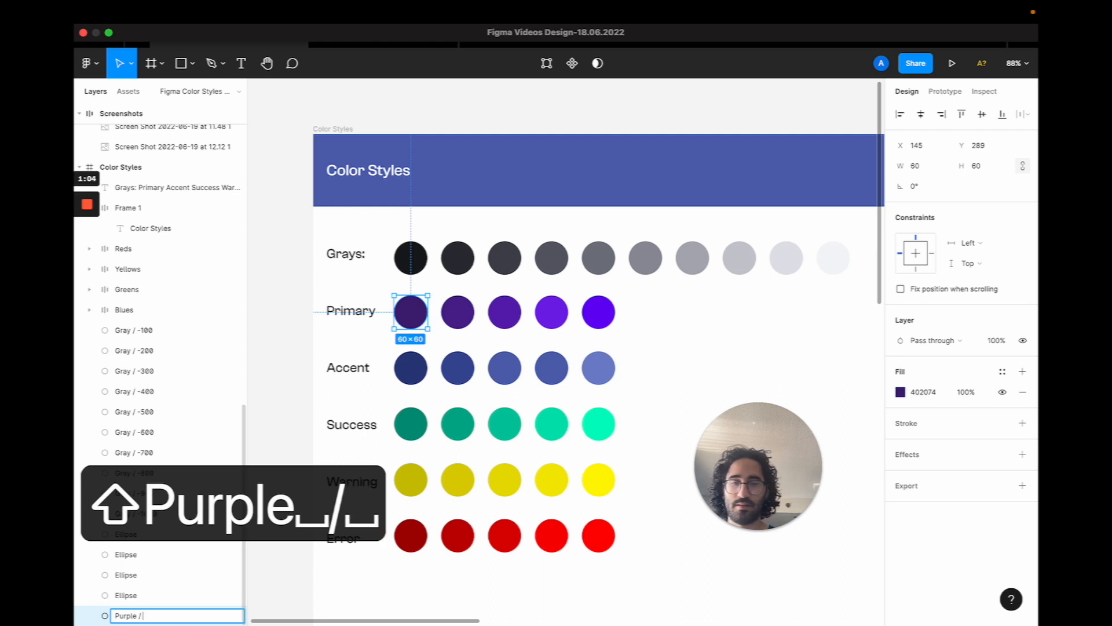
type("- 500")
key("Return")
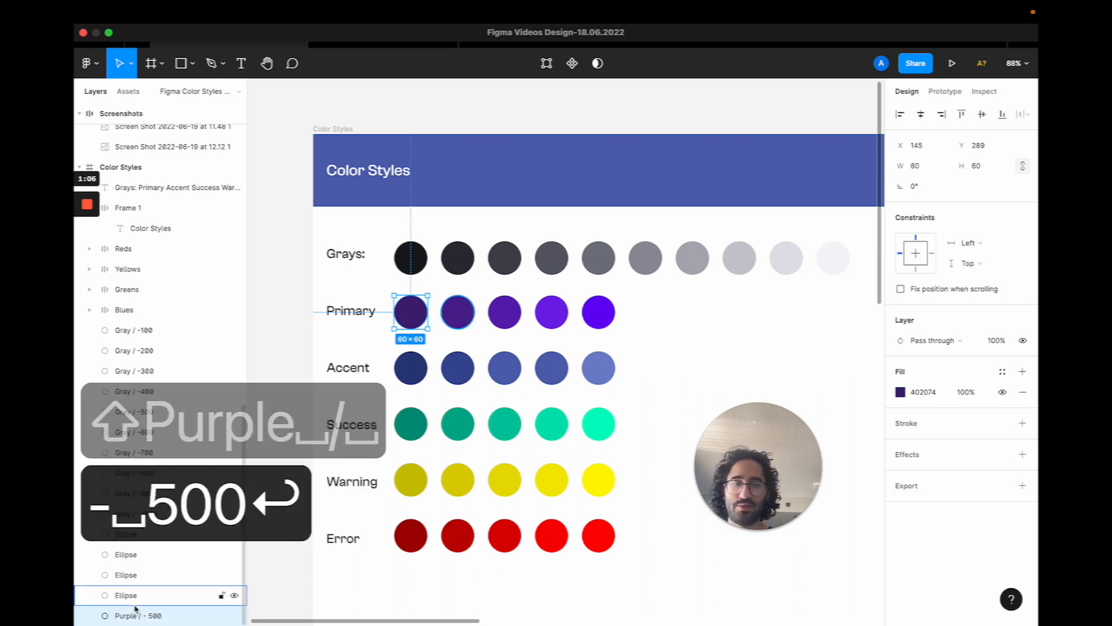
Copy the first Primary circle's layer name onto the other four Primary circle layers.
double_click(143, 616)
key("super+c")
double_click(134, 596)
key("super+v")
double_click(134, 577)
key("super+v")
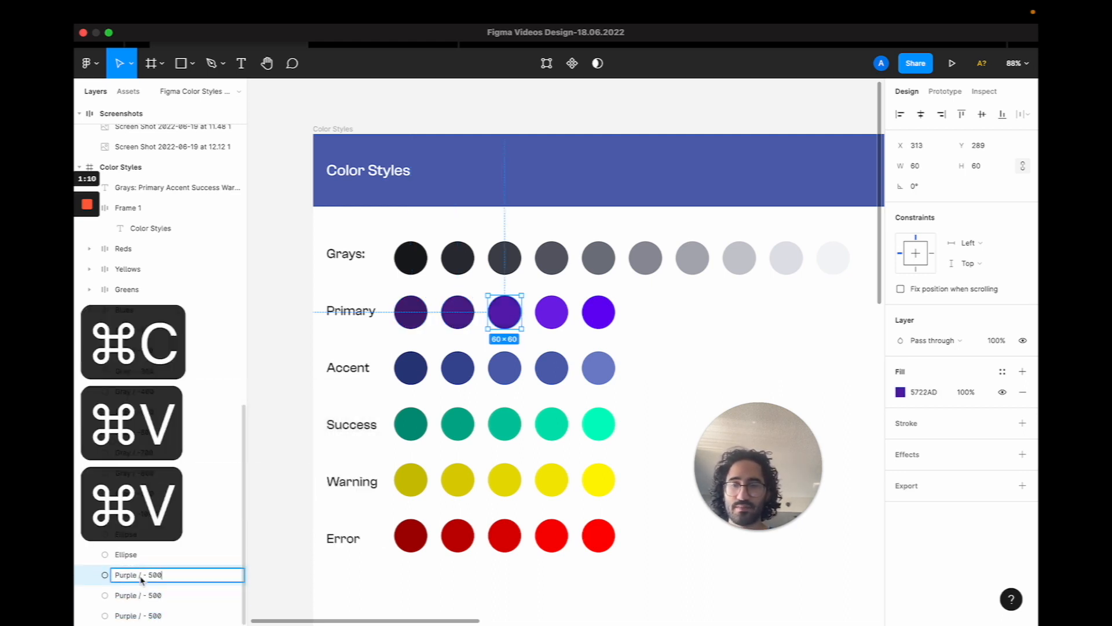
double_click(138, 555)
key("super+v")
double_click(138, 535)
key("super+v")
Renumber the second to fifth Primary circle layers as Purple / - 400, - 300, - 200 and - 100.
double_click(153, 596)
key("BackSpace")
type("4")
key("Return")
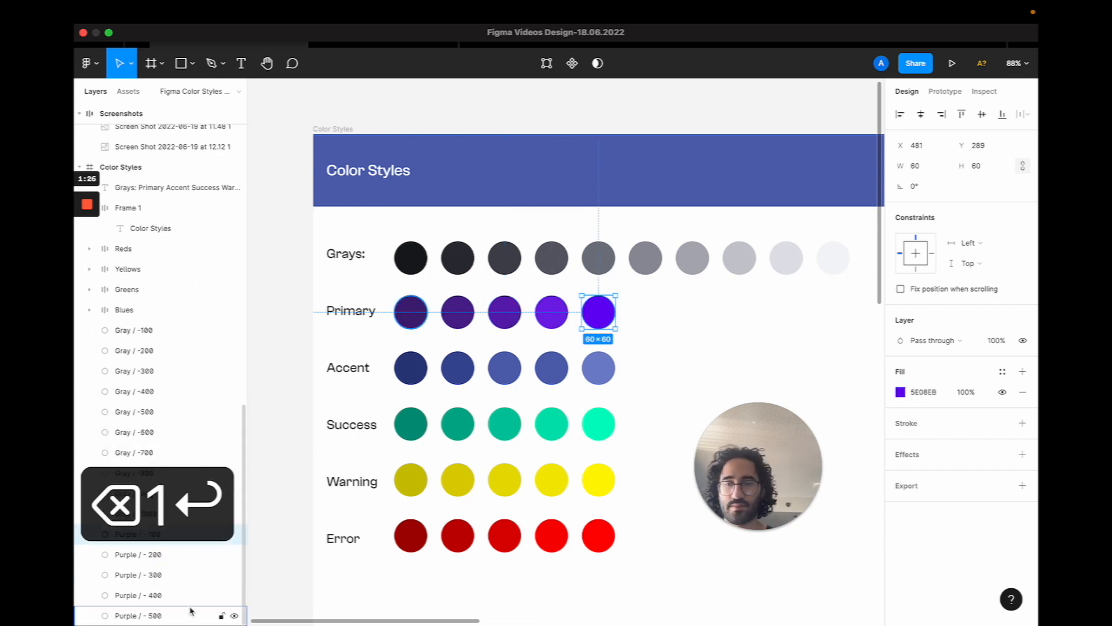
Generate color styles from all five Purple circle layers with the Styler plugin.
left_click(154, 534, "shift")
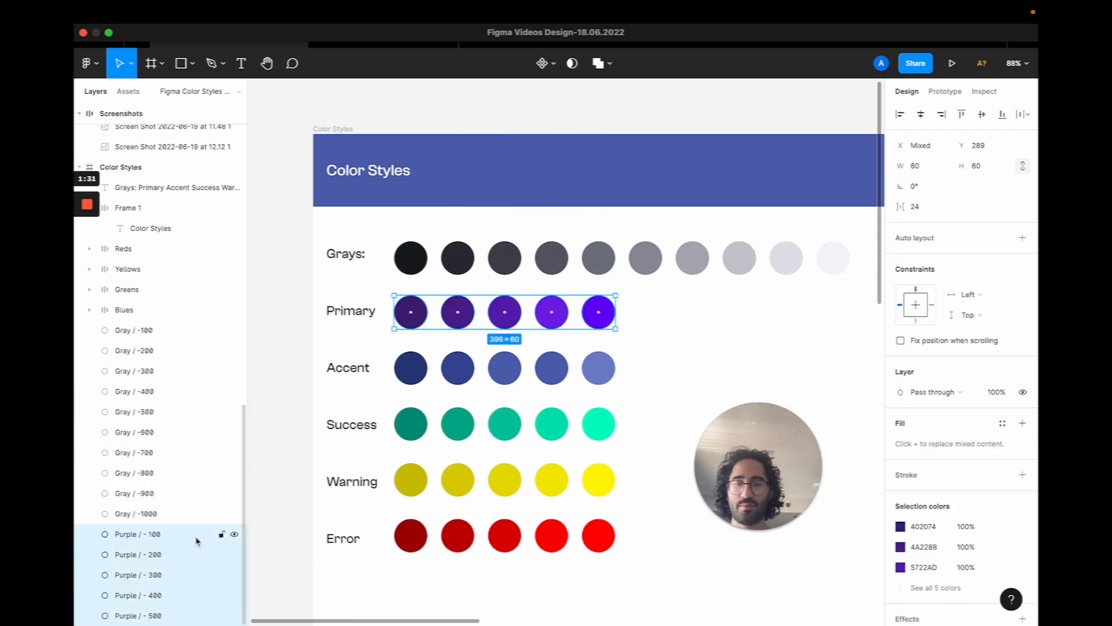
key("super+slash")
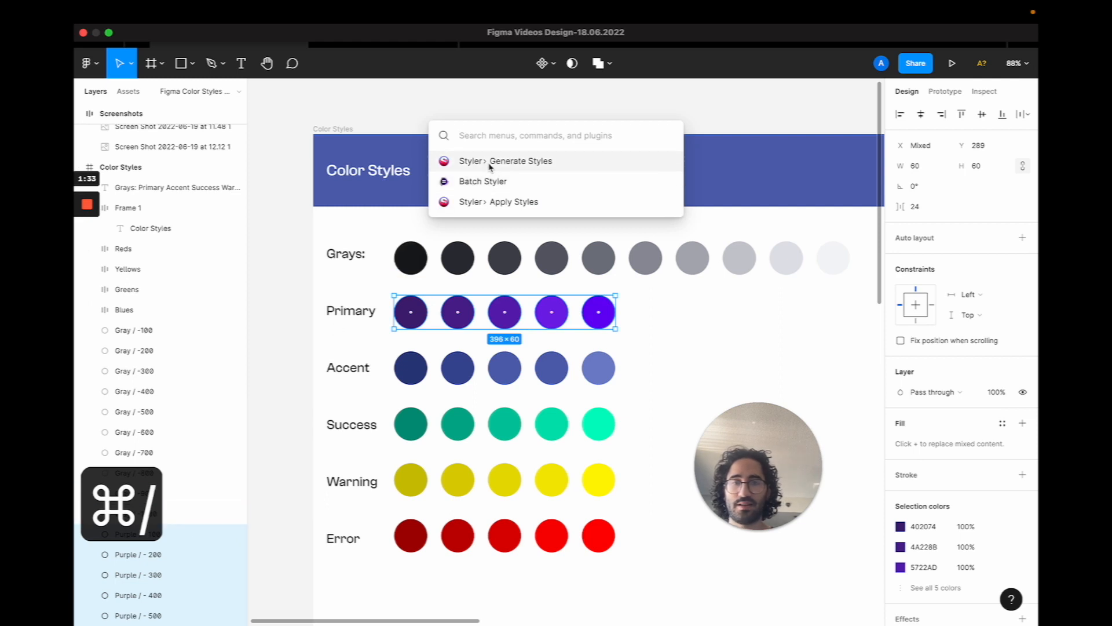
left_click(489, 162)
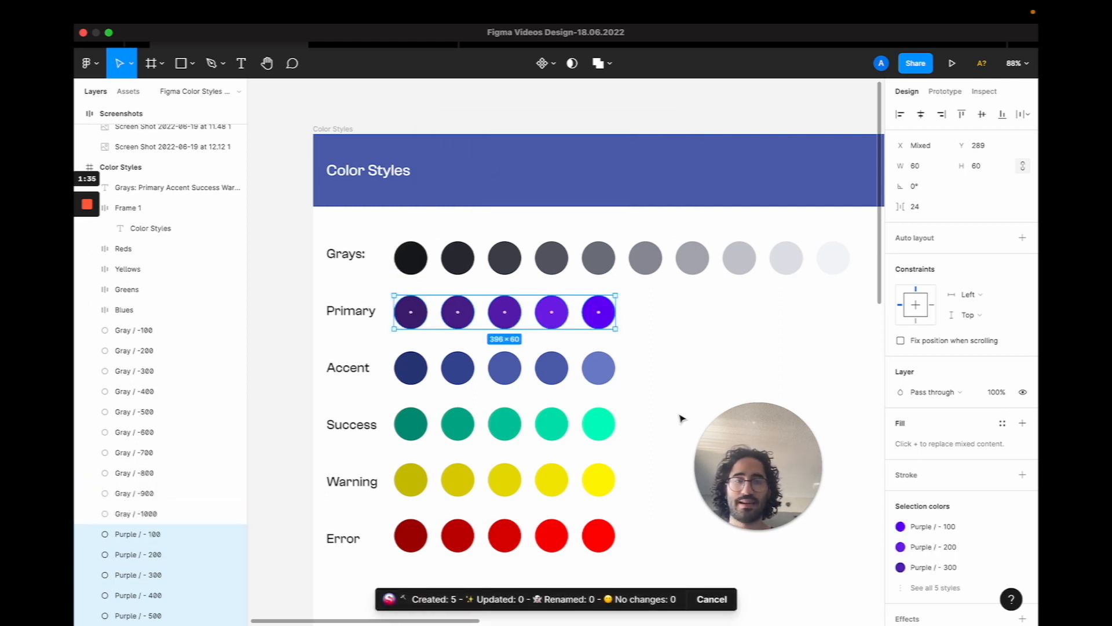
Duplicate the Before app screen and place the copy directly below the original.
scroll(683, 417, "down", 10)
scroll(682, 418, "down", 2)
scroll(683, 419, "up", 2)
scroll(680, 418, "up", 4)
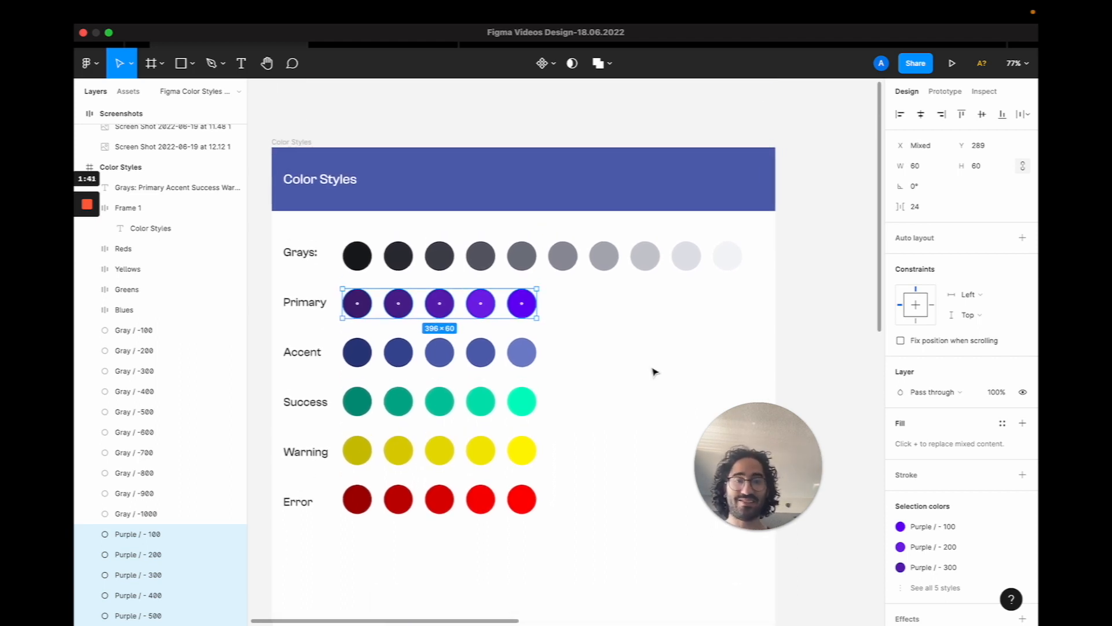
scroll(655, 371, "down", 5)
scroll(654, 371, "right", 5)
scroll(654, 372, "down", 5)
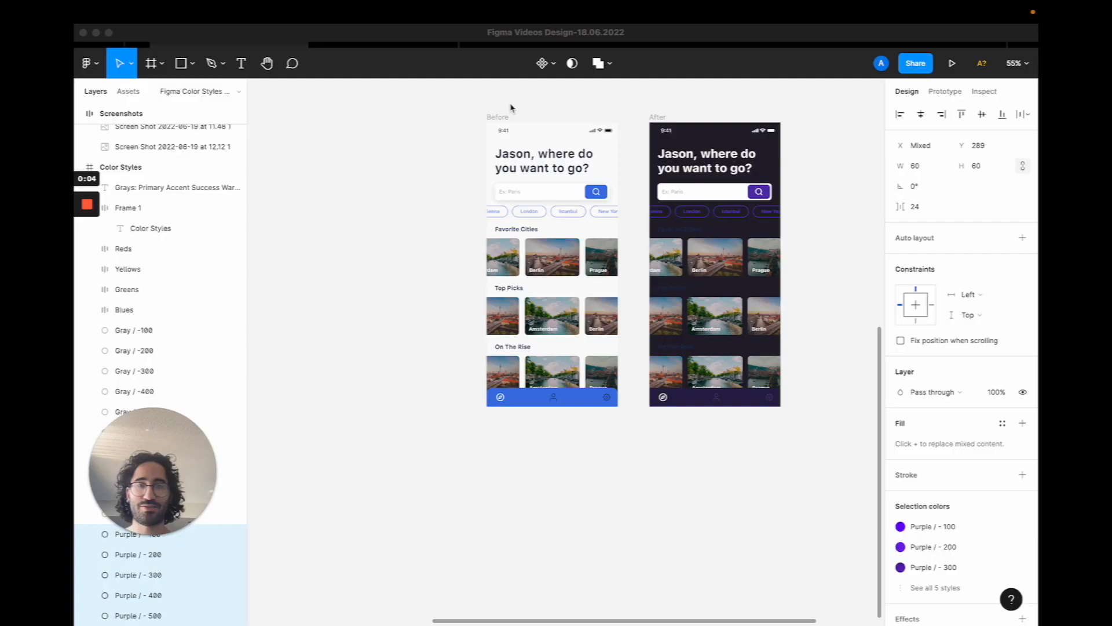
left_click(498, 118)
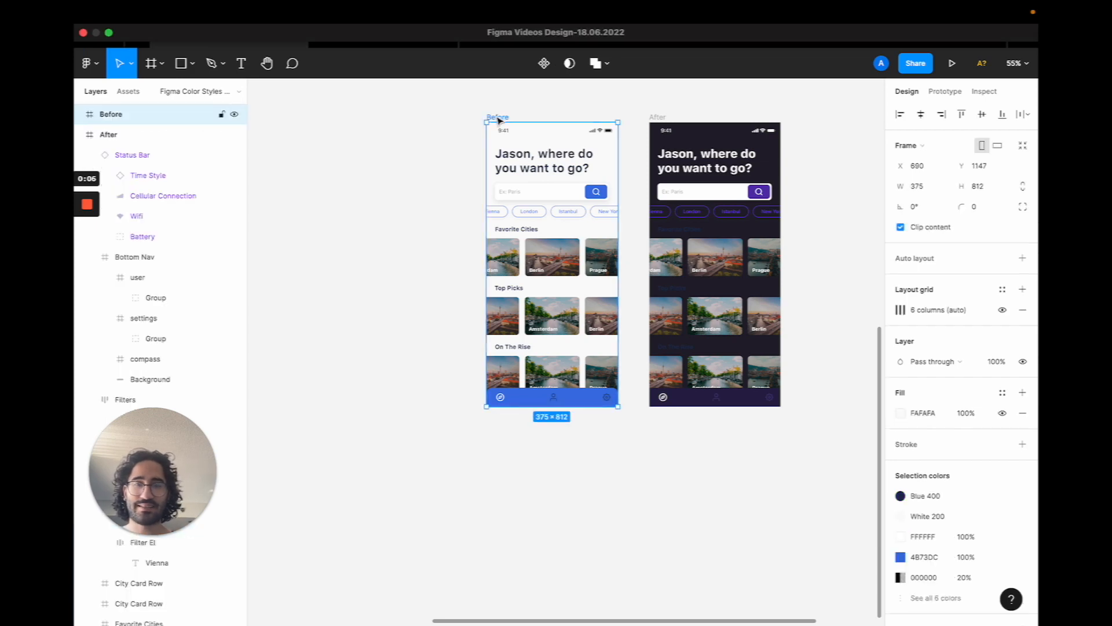
left_click_drag(498, 120, 502, 427)
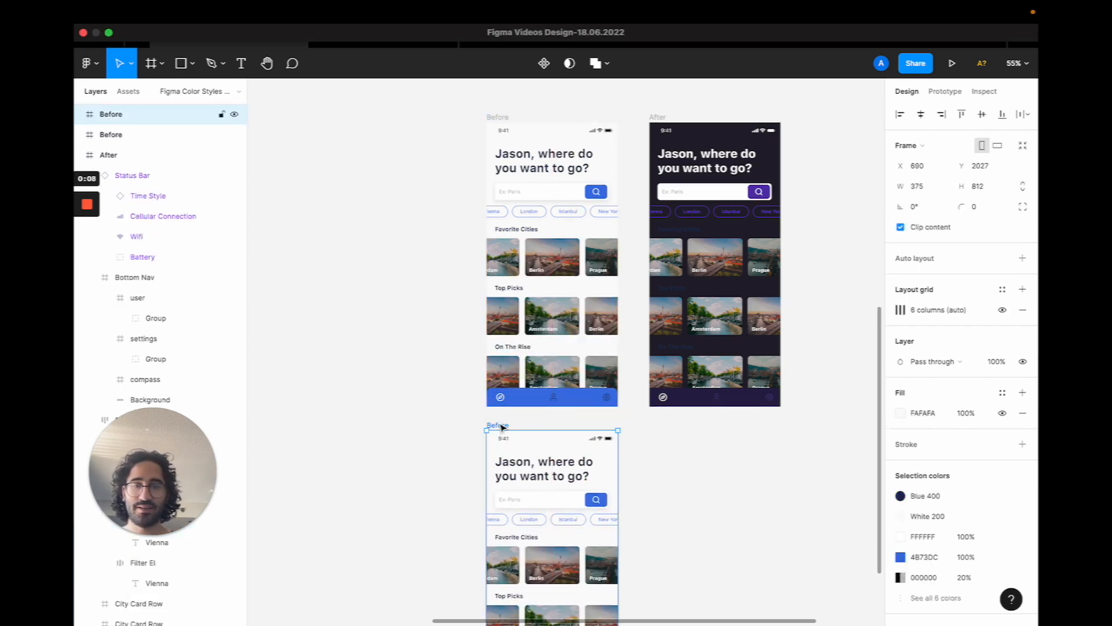
Apply the Gray/-900 color style to the background fill of the duplicated Before screen.
scroll(502, 427, "down", 5)
scroll(500, 424, "up", 1)
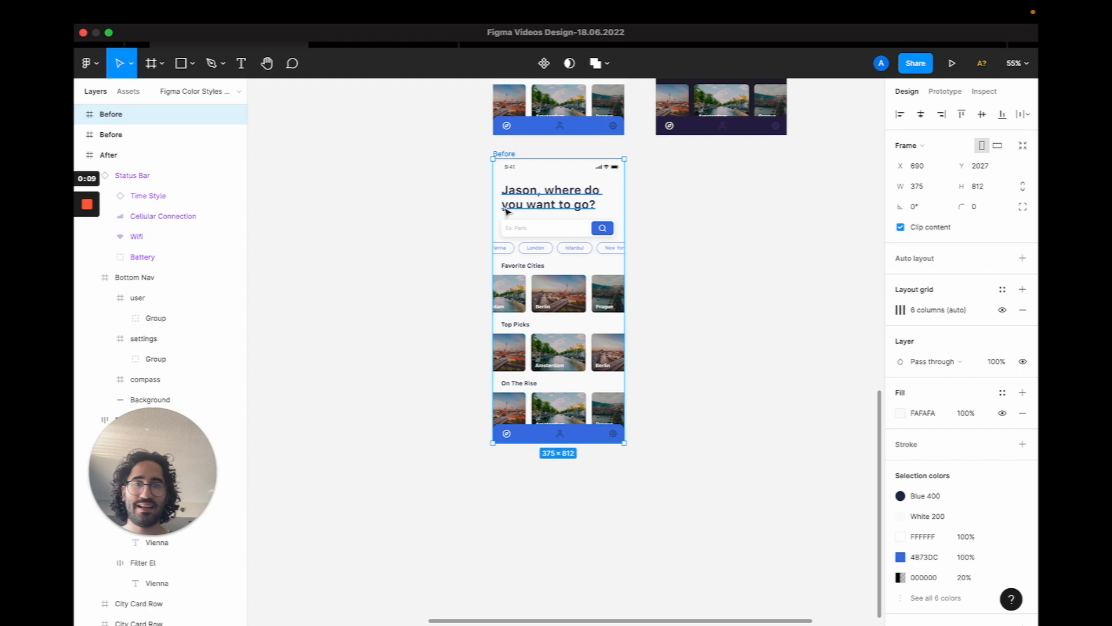
left_click(544, 151)
left_click(511, 154)
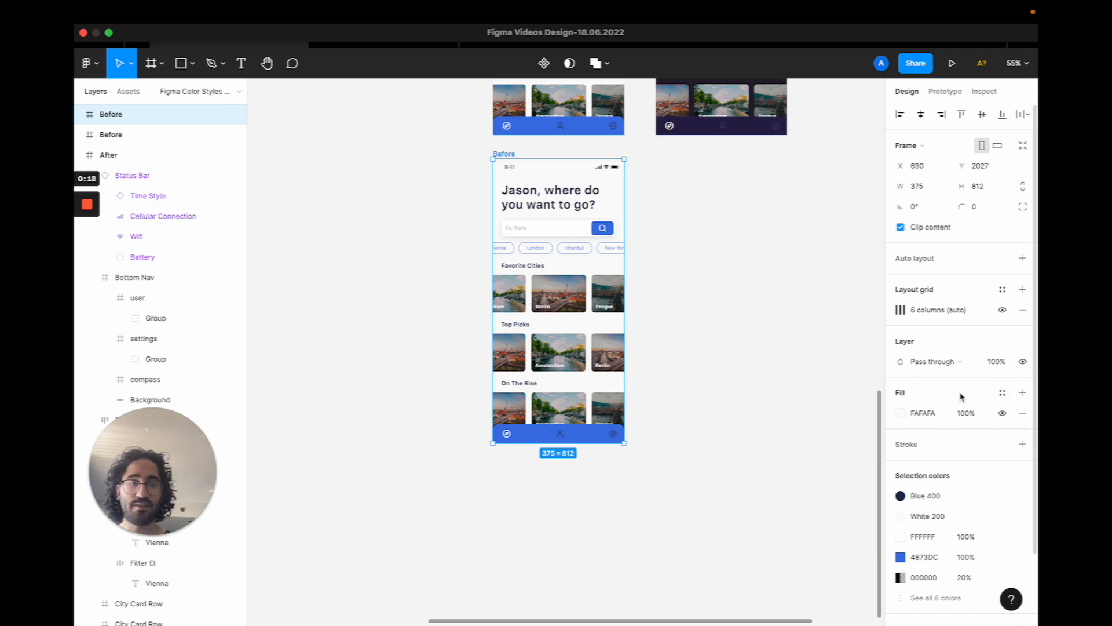
left_click(1002, 393)
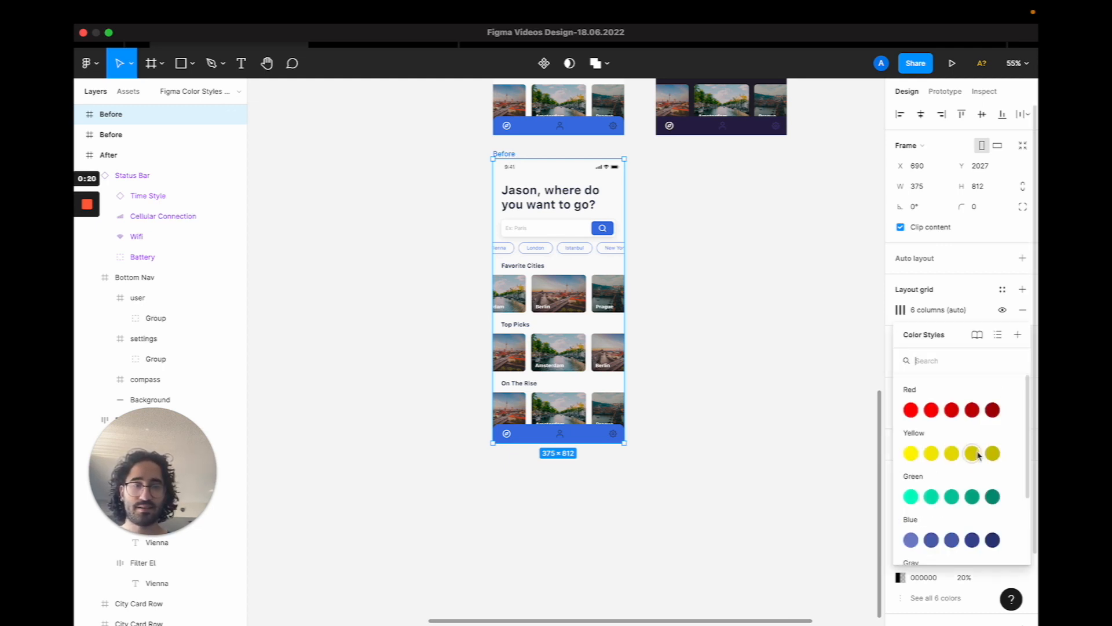
scroll(979, 455, "down", 3)
left_click(952, 506)
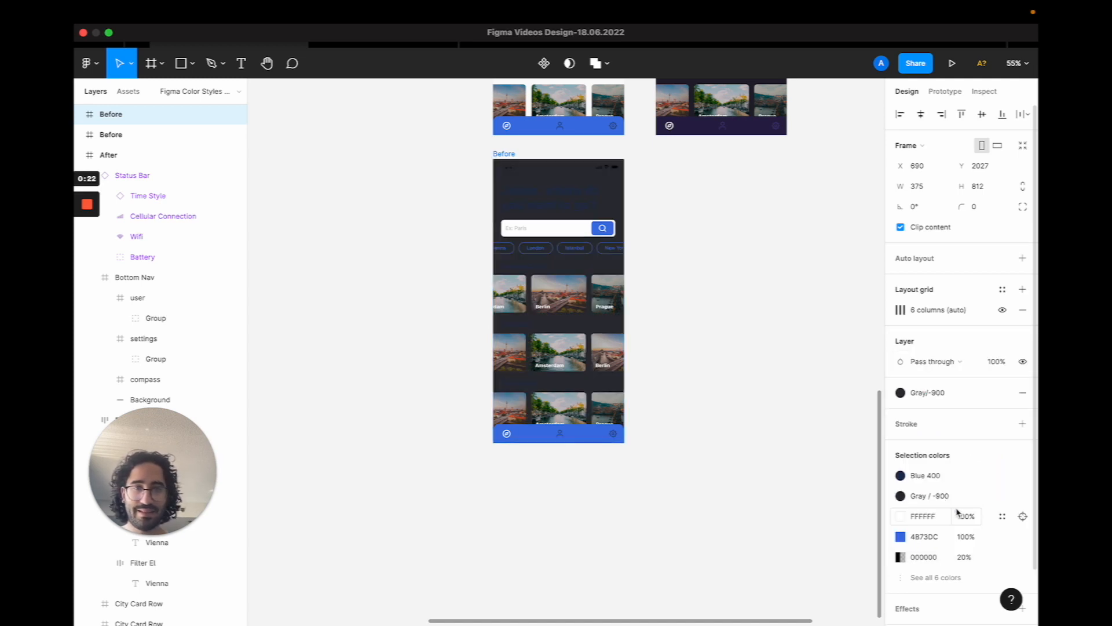
Apply the Gray/-100 color style to the large heading text on the duplicated screen.
left_click(545, 184)
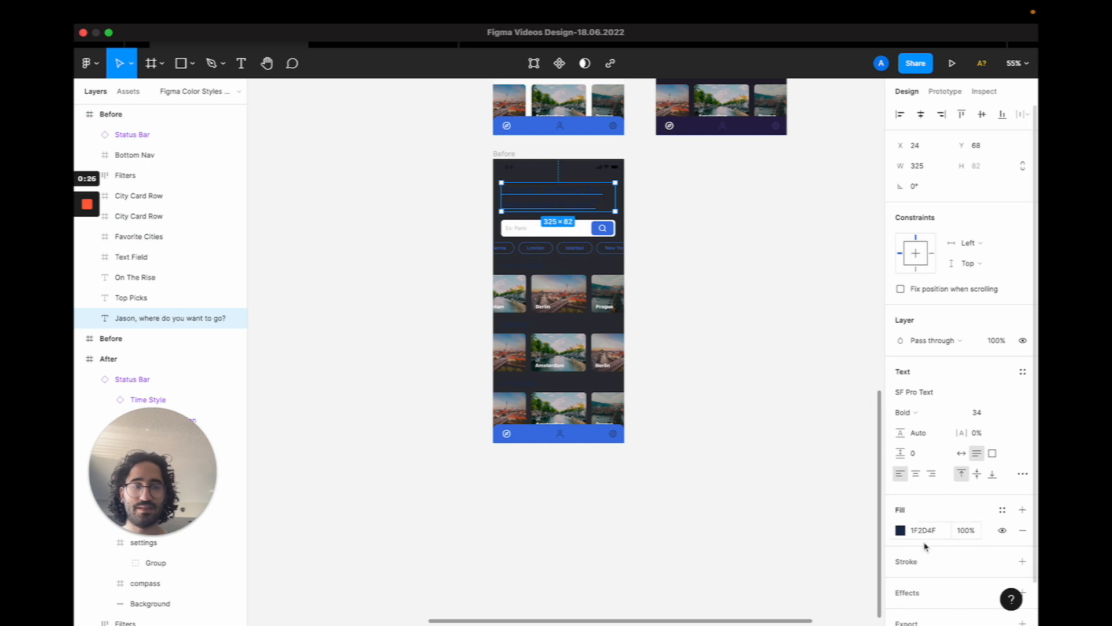
left_click(1002, 509)
scroll(956, 508, "down", 3)
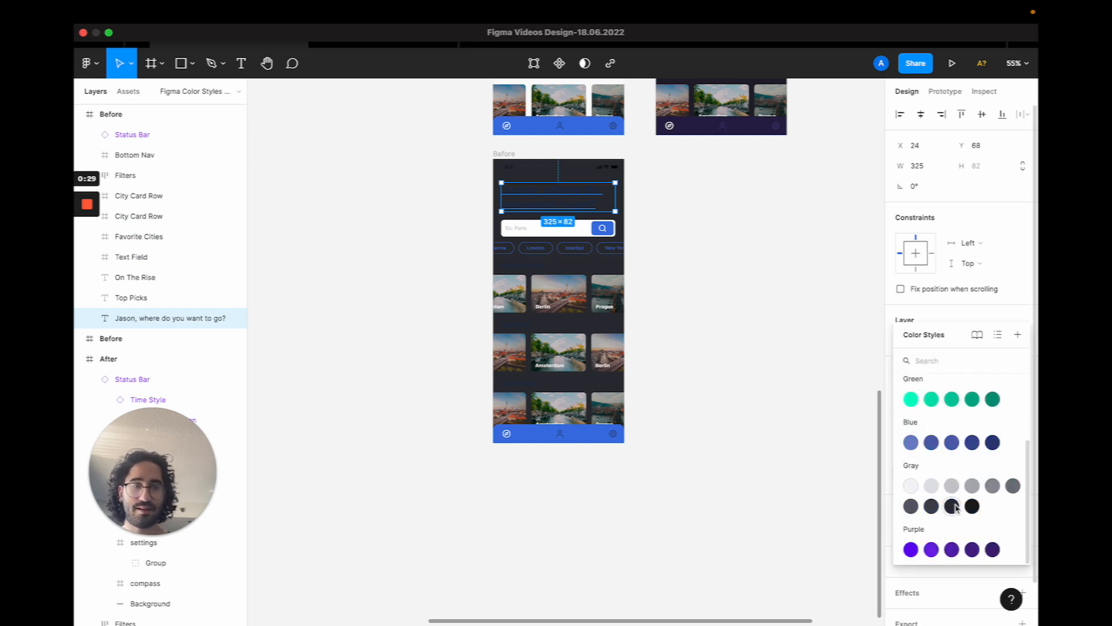
left_click(911, 488)
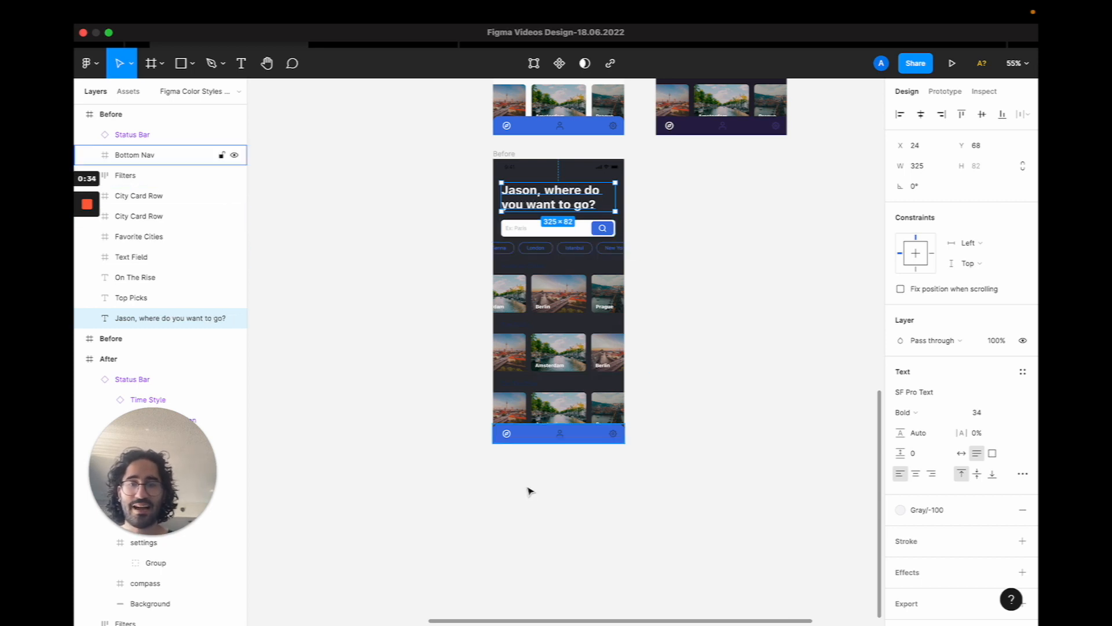
Apply the Blue/-500 color style to the Background shape of the duplicated screen's bottom navigation bar.
left_click(540, 437)
scroll(539, 437, "up", 5)
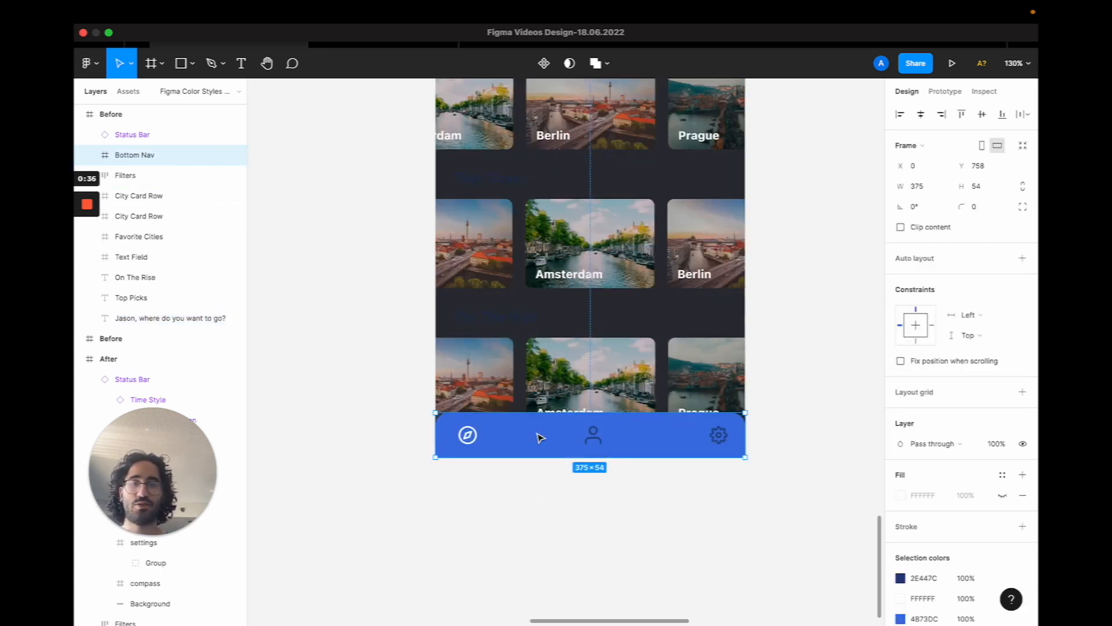
scroll(539, 437, "up", 3)
scroll(540, 438, "up", 2)
scroll(539, 438, "down", 3)
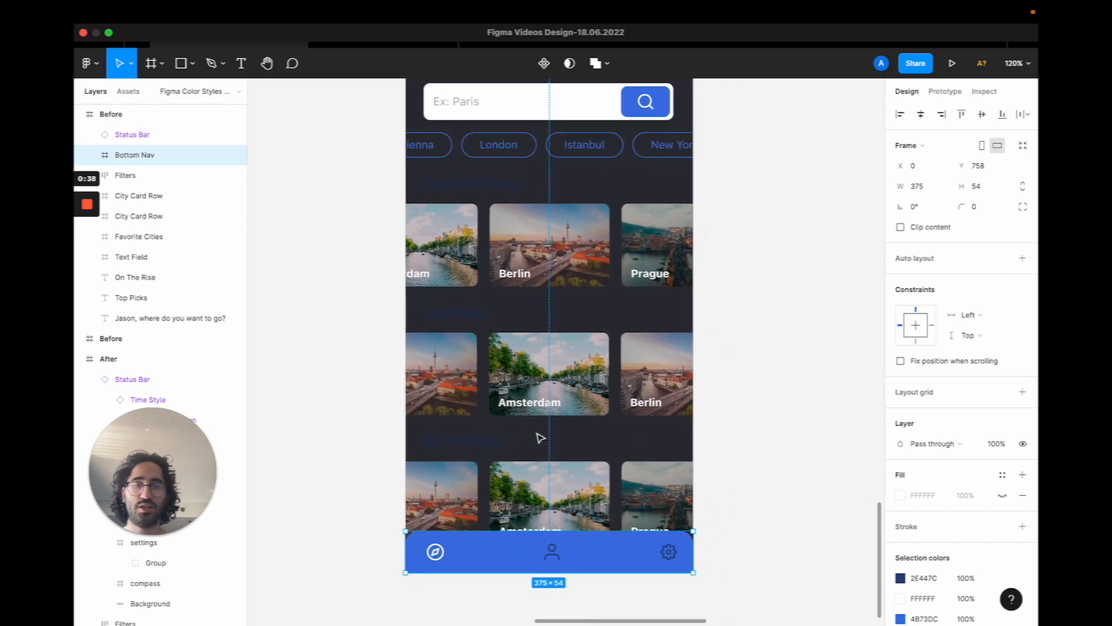
scroll(539, 437, "up", 3)
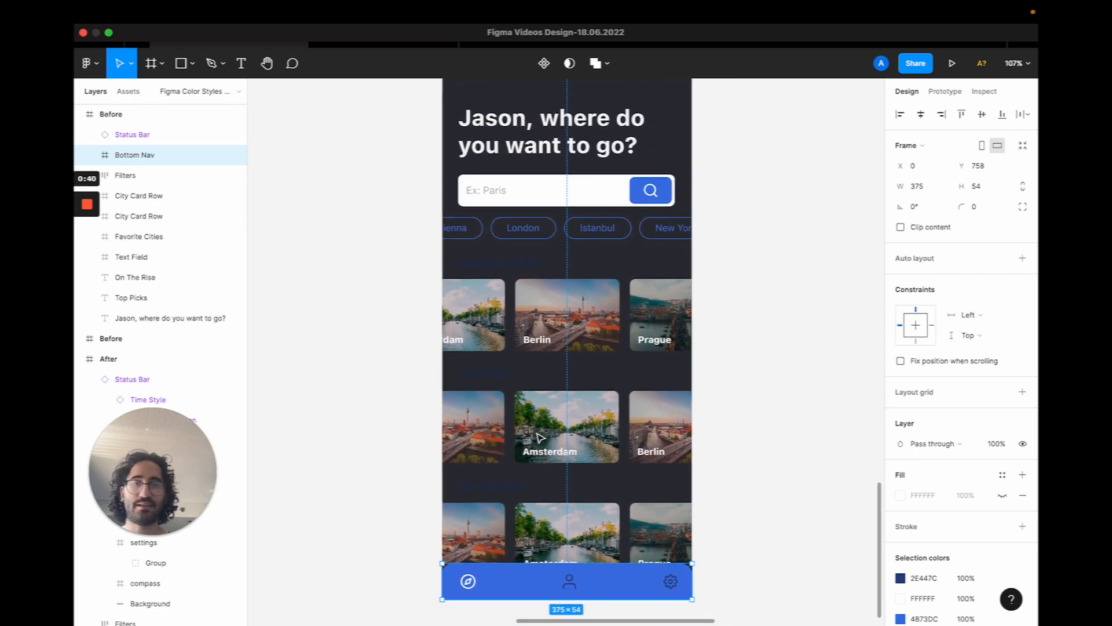
scroll(539, 437, "down", 1)
scroll(539, 441, "down", 1)
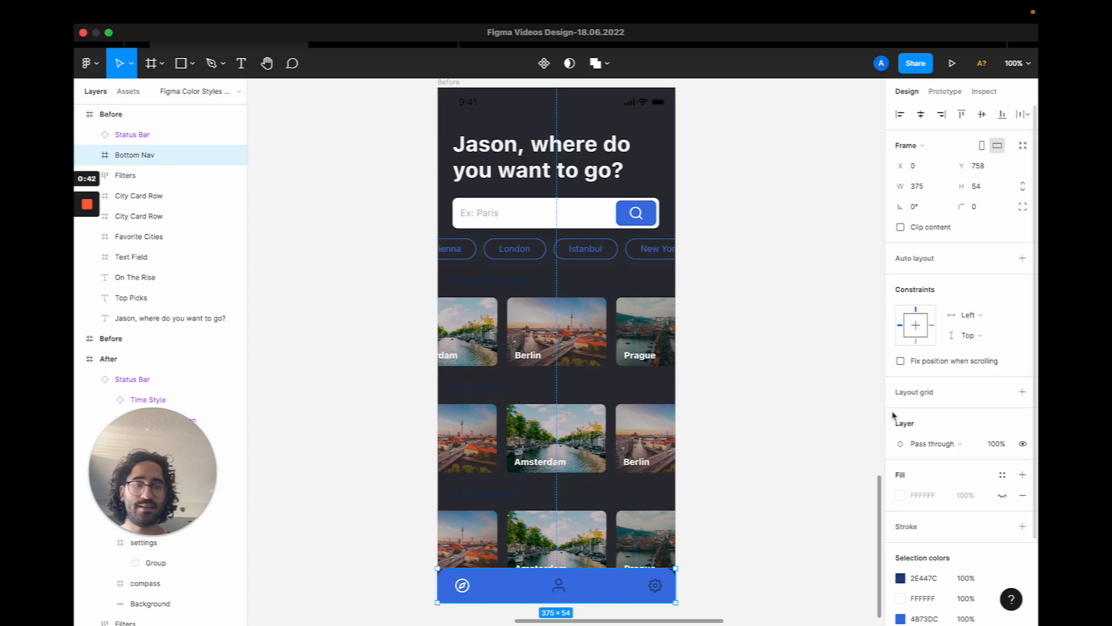
double_click(599, 583)
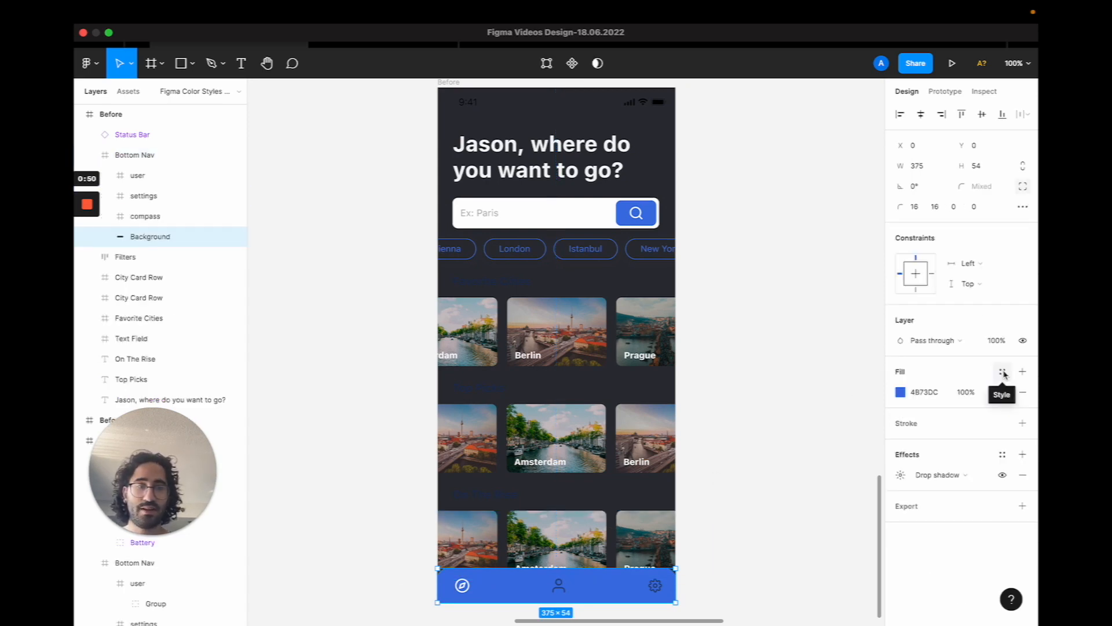
left_click(1003, 372)
scroll(978, 527, "down", 5)
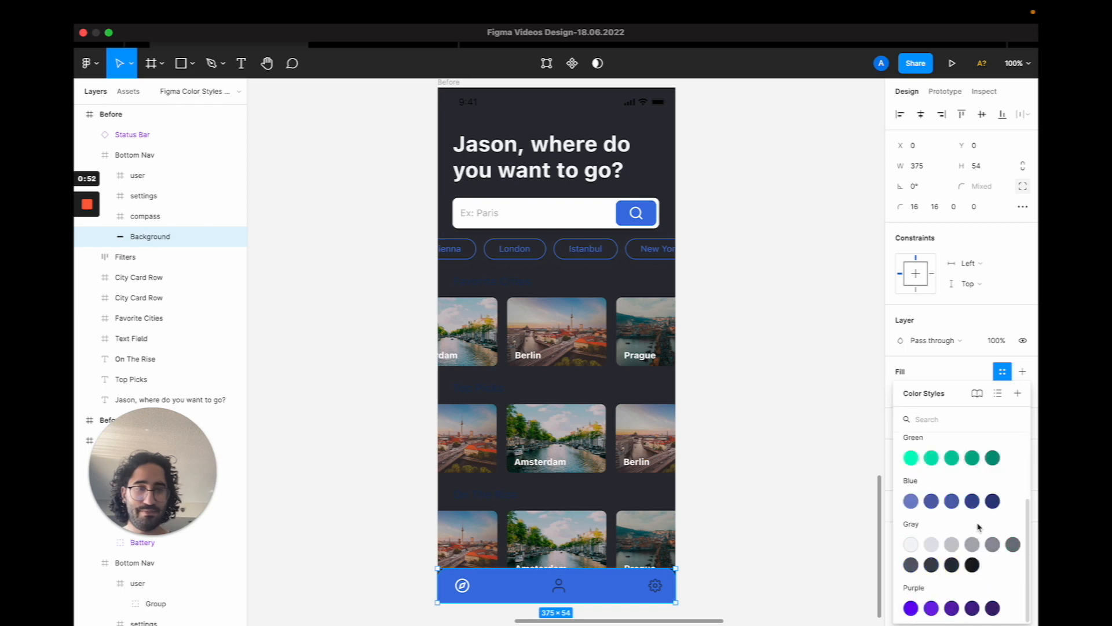
left_click(993, 501)
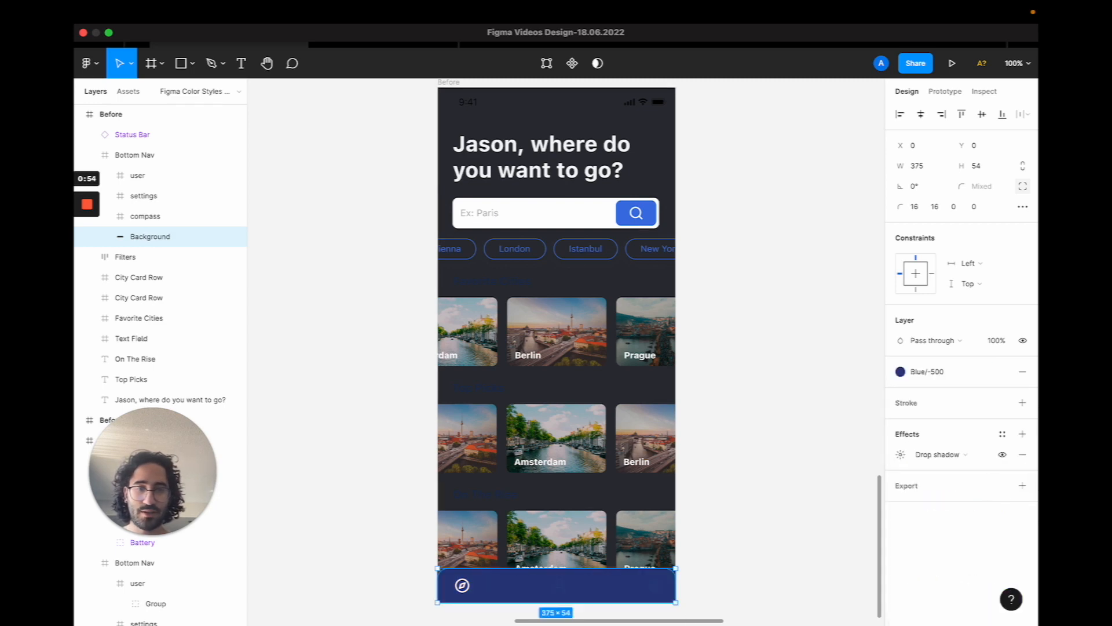
Apply the Blue/-300 color style to the stroke of the user icon group in the duplicated screen's bottom navigation bar.
double_click(559, 590)
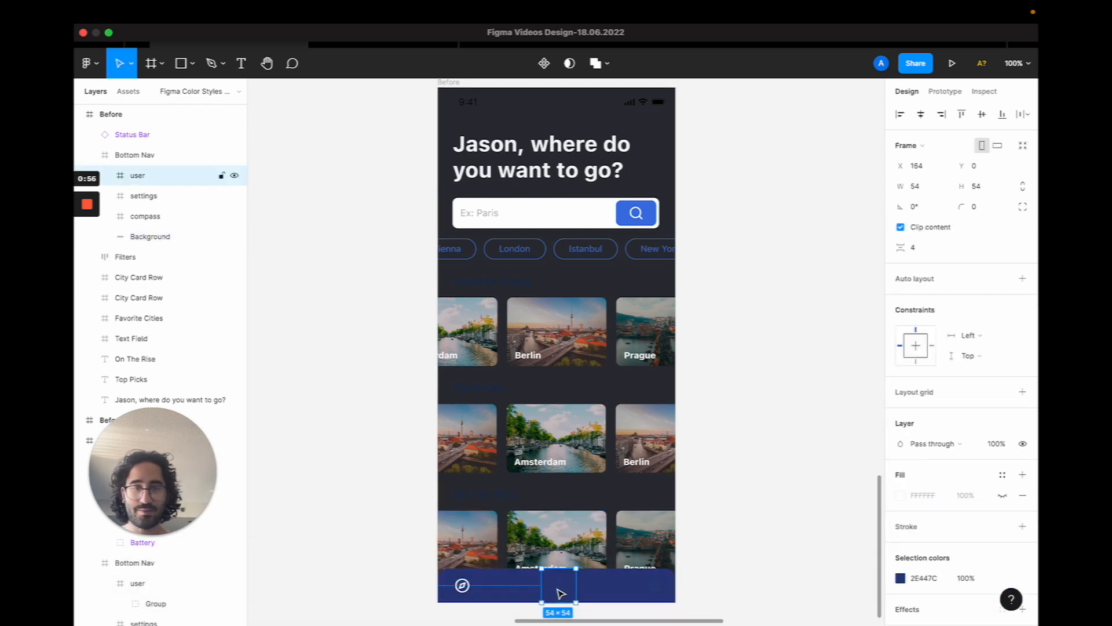
scroll(561, 588, "down", 5)
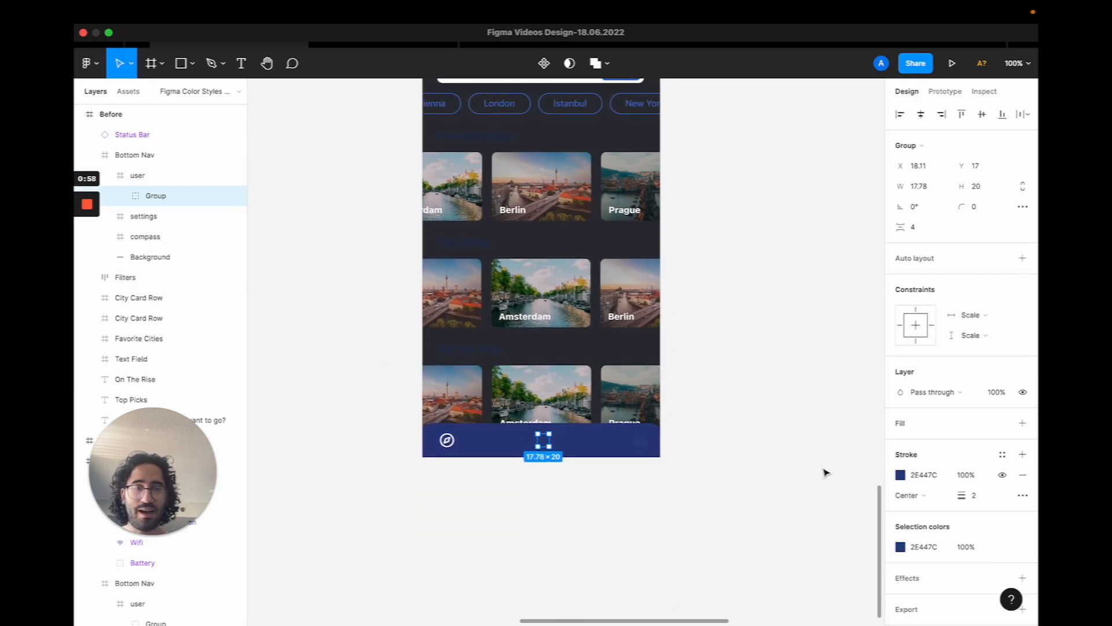
double_click(543, 437)
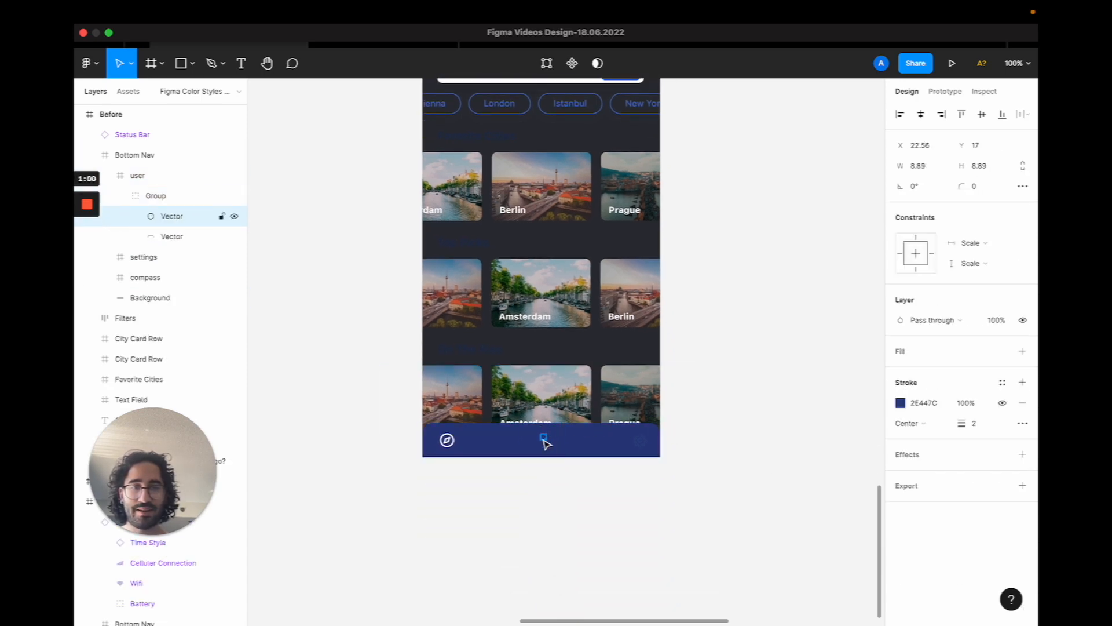
left_click(203, 196)
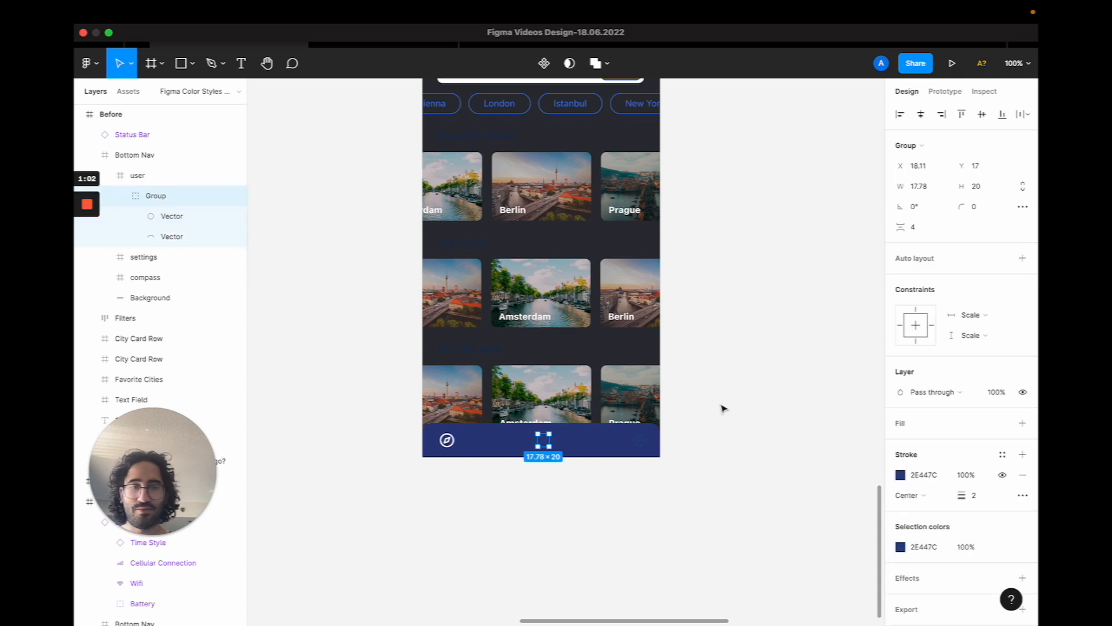
left_click(1002, 454)
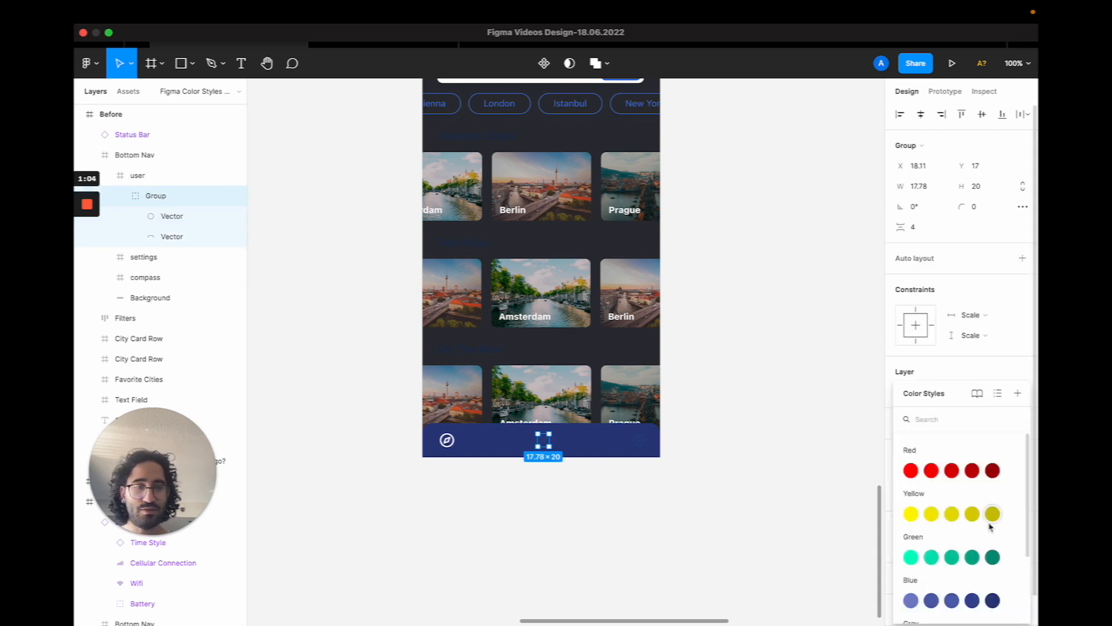
scroll(990, 524, "down", 3)
left_click(952, 500)
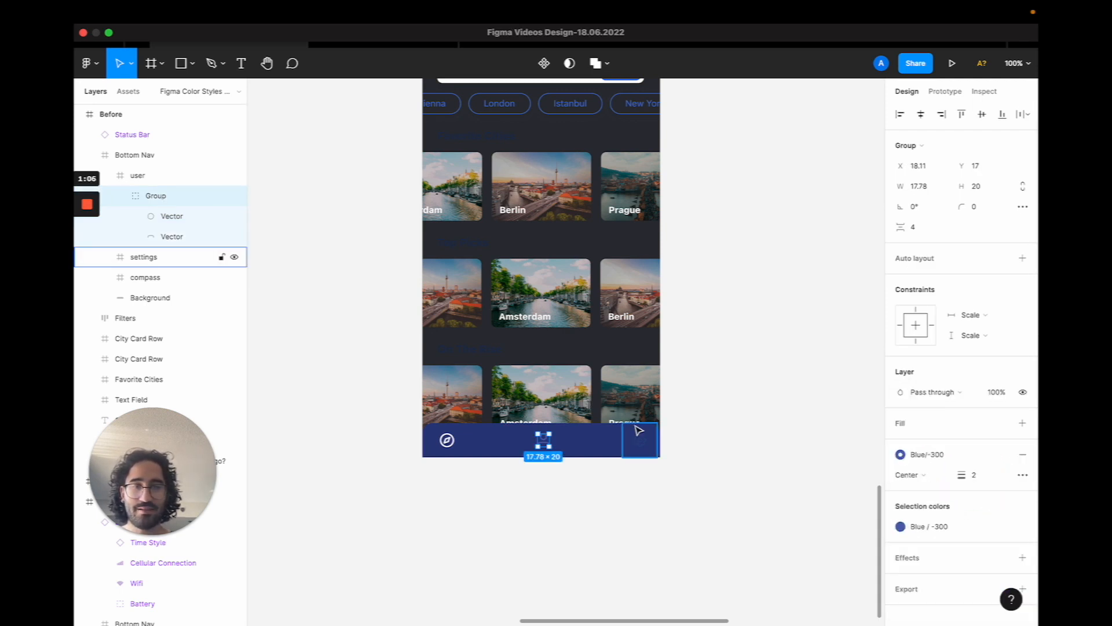
Apply the Blue/-300 color style to the stroke of the settings gear icon in the bottom navigation bar.
scroll(639, 443, "up", 5)
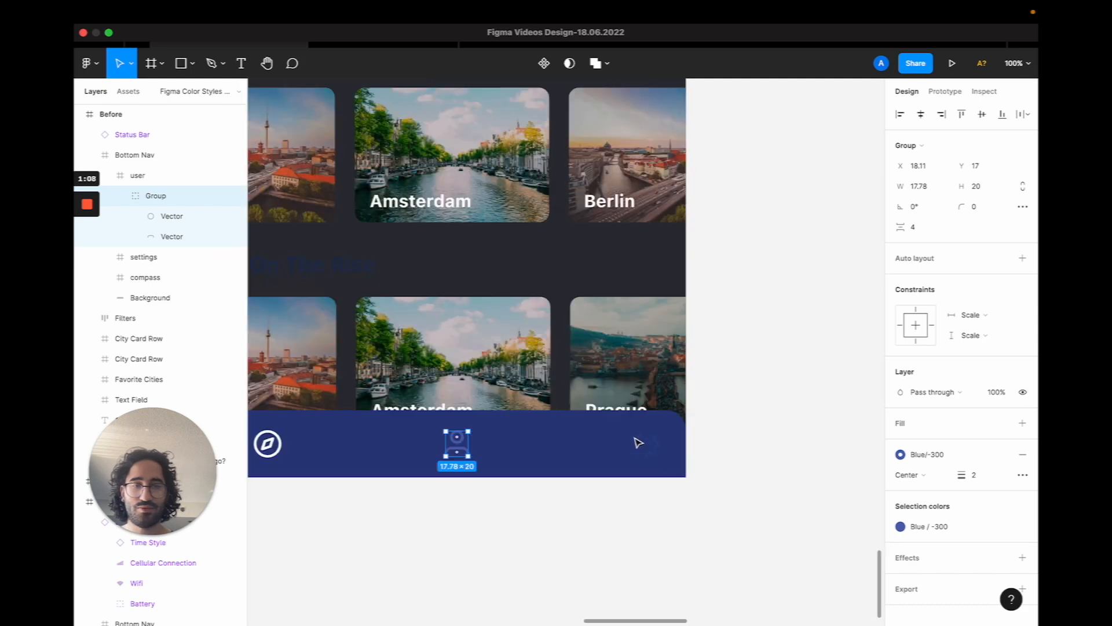
left_click(648, 453)
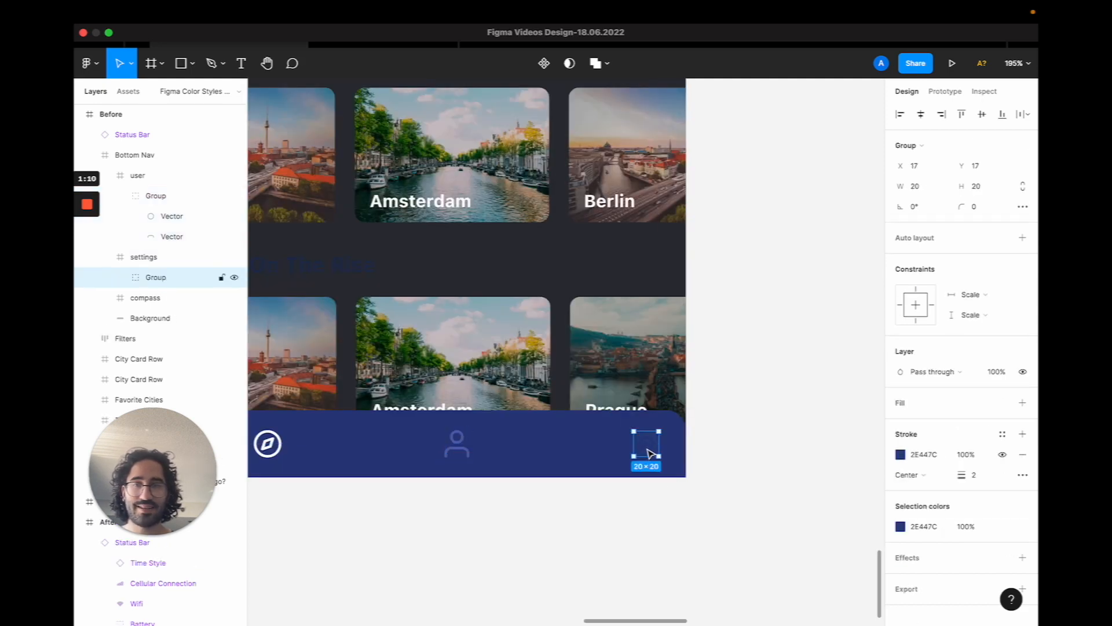
left_click(1003, 434)
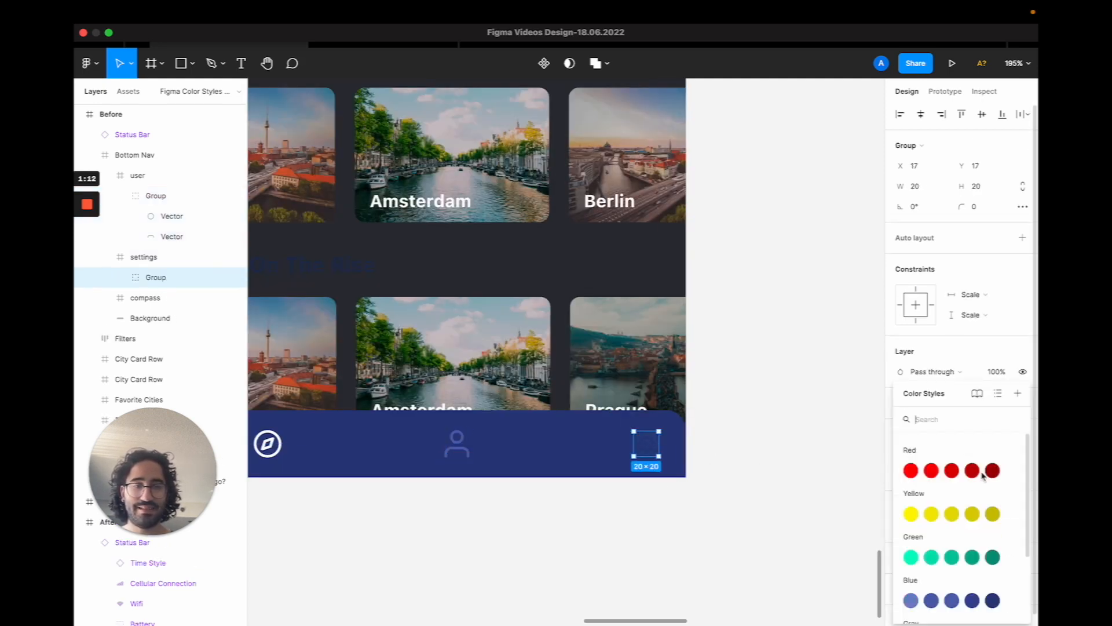
scroll(962, 590, "down", 3)
left_click(950, 510)
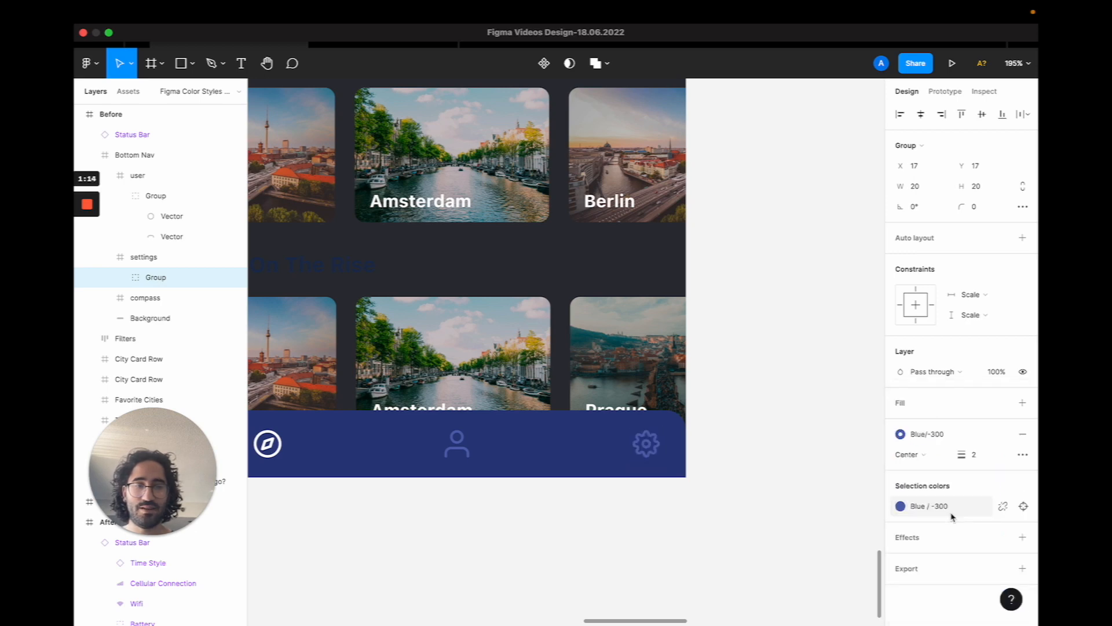
left_click(791, 487)
Replace the blue color of the search button in the duplicated screen's text field with the Purple/-100 style.
scroll(791, 486, "up", 5)
scroll(790, 487, "down", 3)
scroll(791, 489, "up", 5)
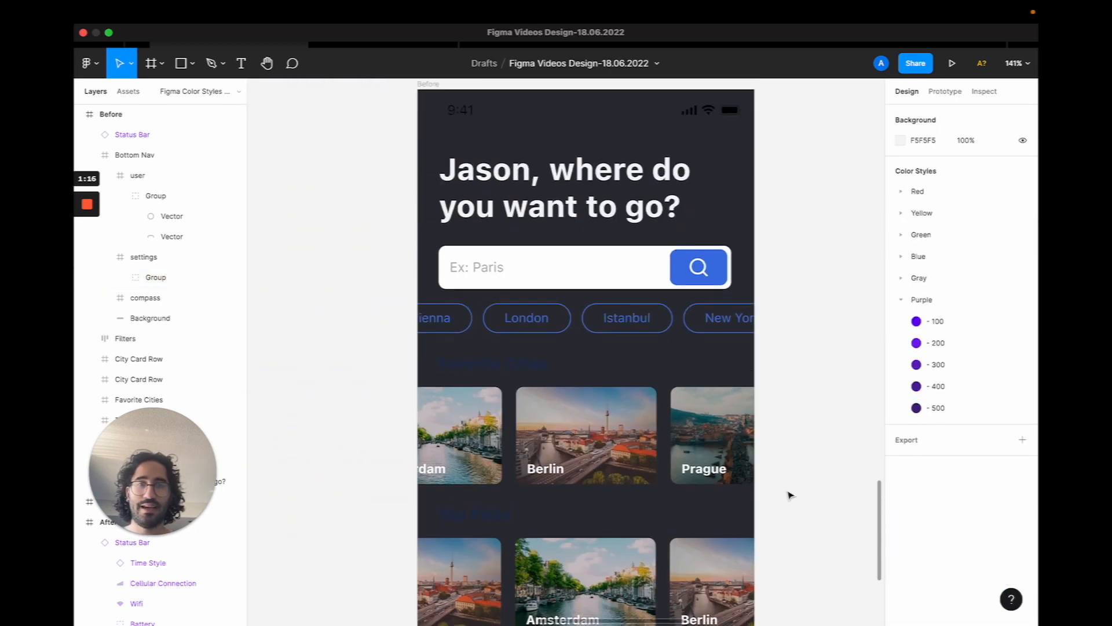
left_click(687, 267)
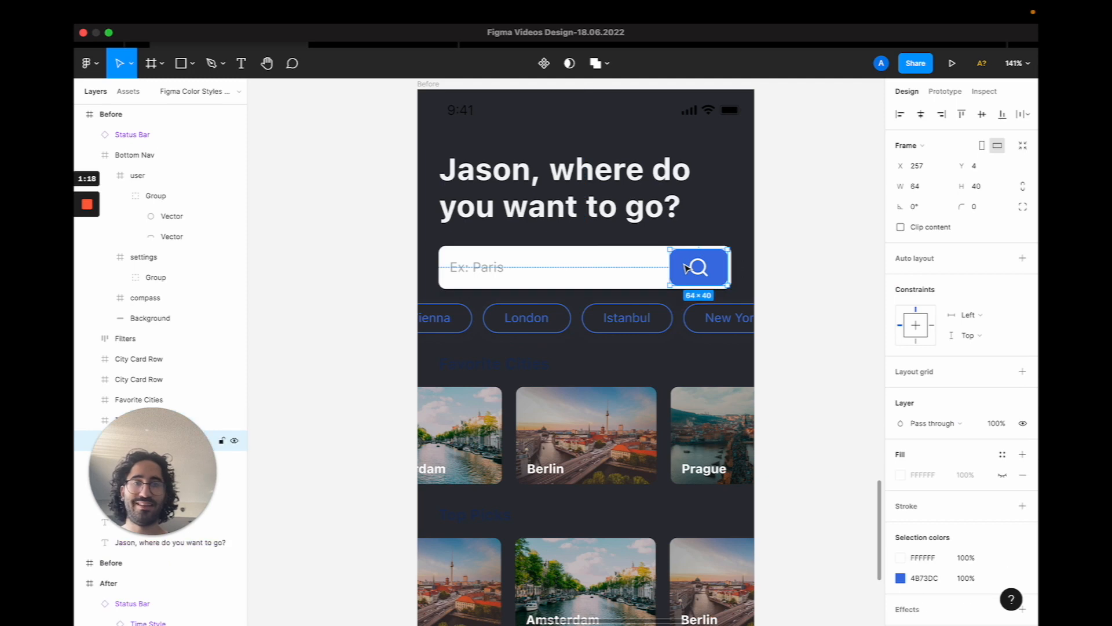
scroll(985, 509, "down", 2)
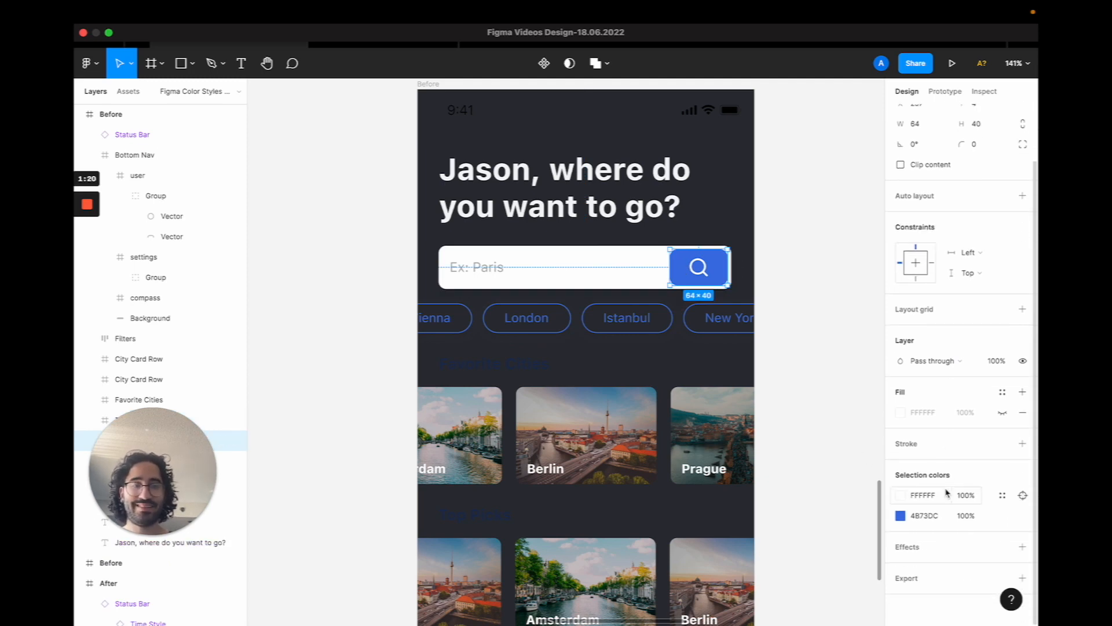
left_click(1002, 516)
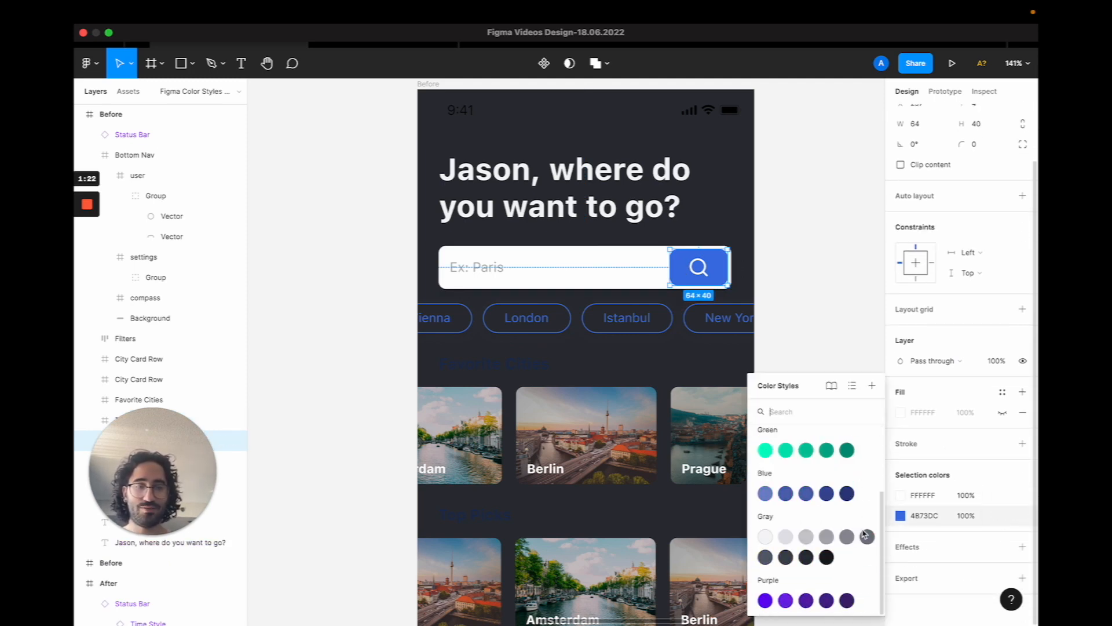
left_click(766, 603)
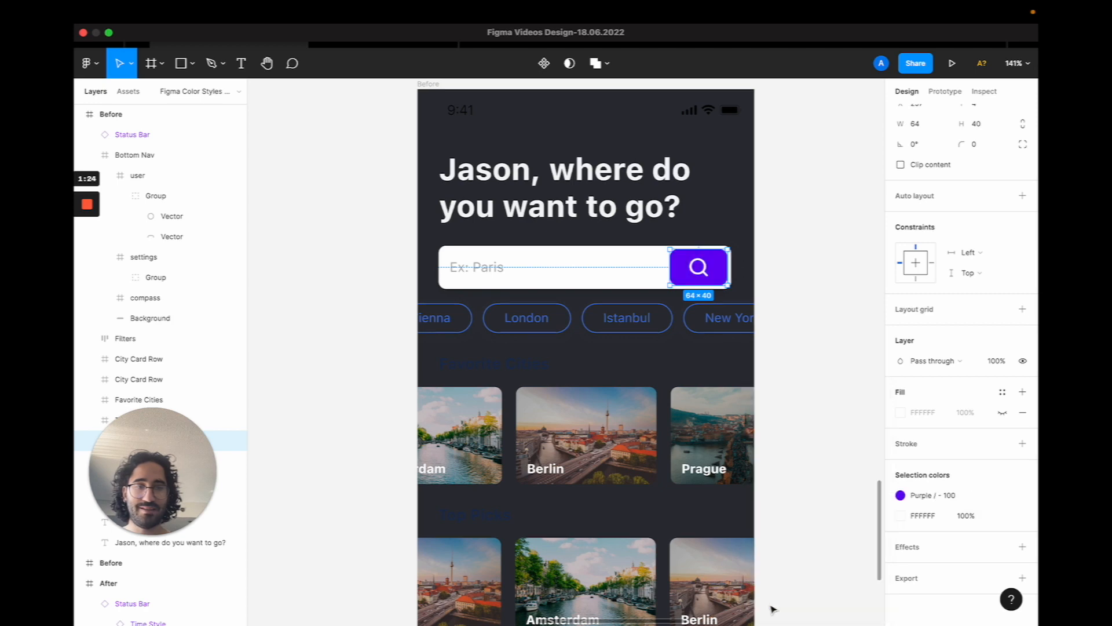
left_click(781, 501)
Apply the Purple/-100 color style to the outlines and labels of the Filters row of city pills.
scroll(782, 498, "down", 3)
scroll(782, 498, "down", 3, "ctrl")
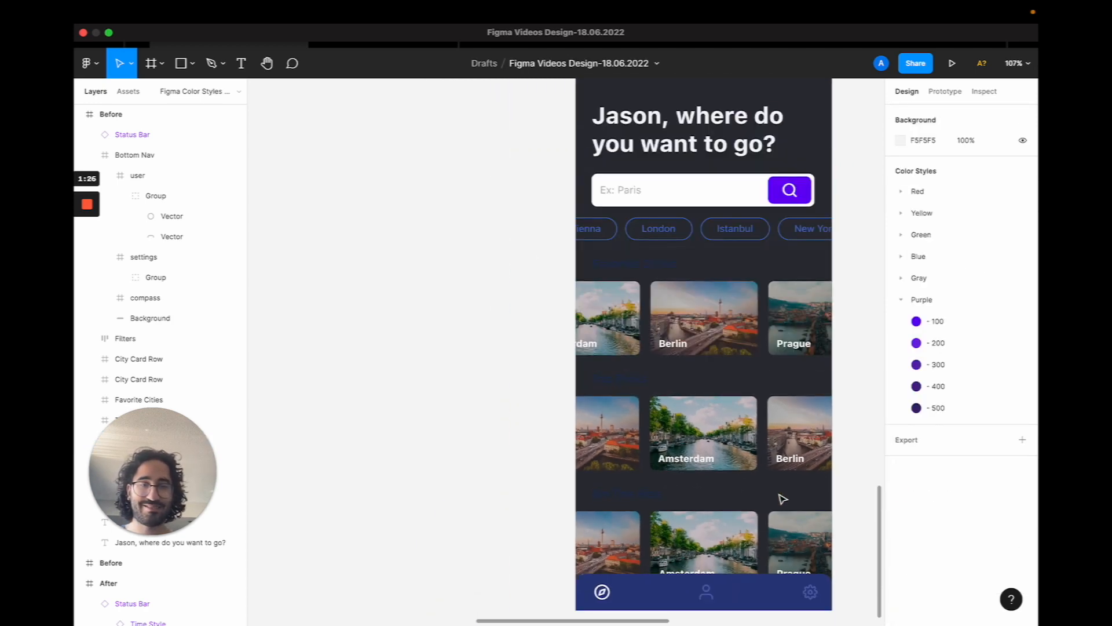
left_click(650, 228)
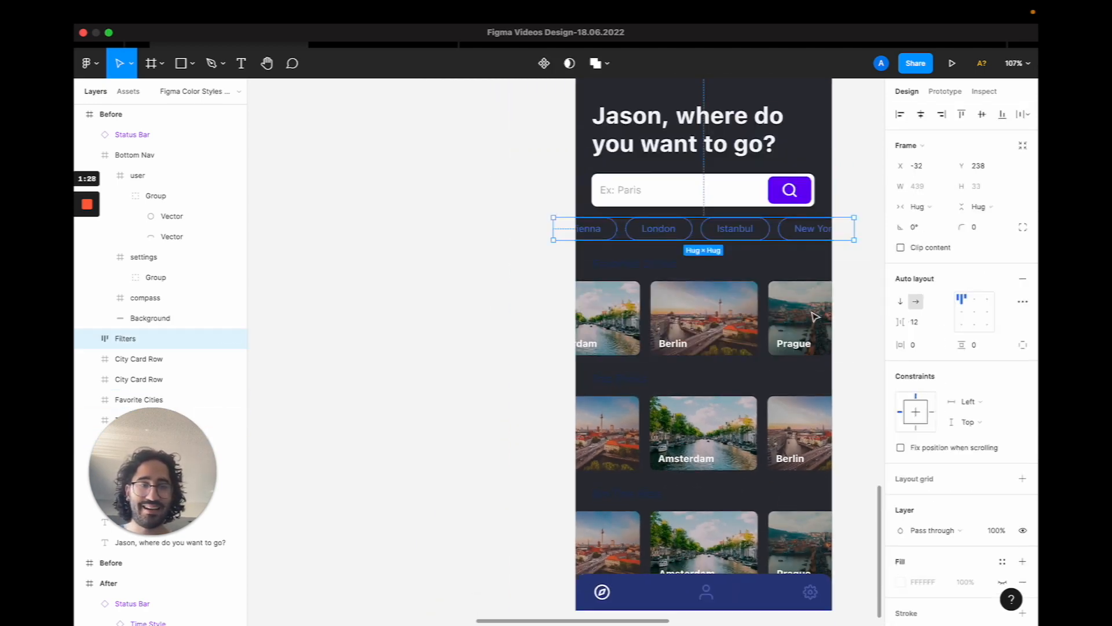
scroll(928, 411, "down", 3)
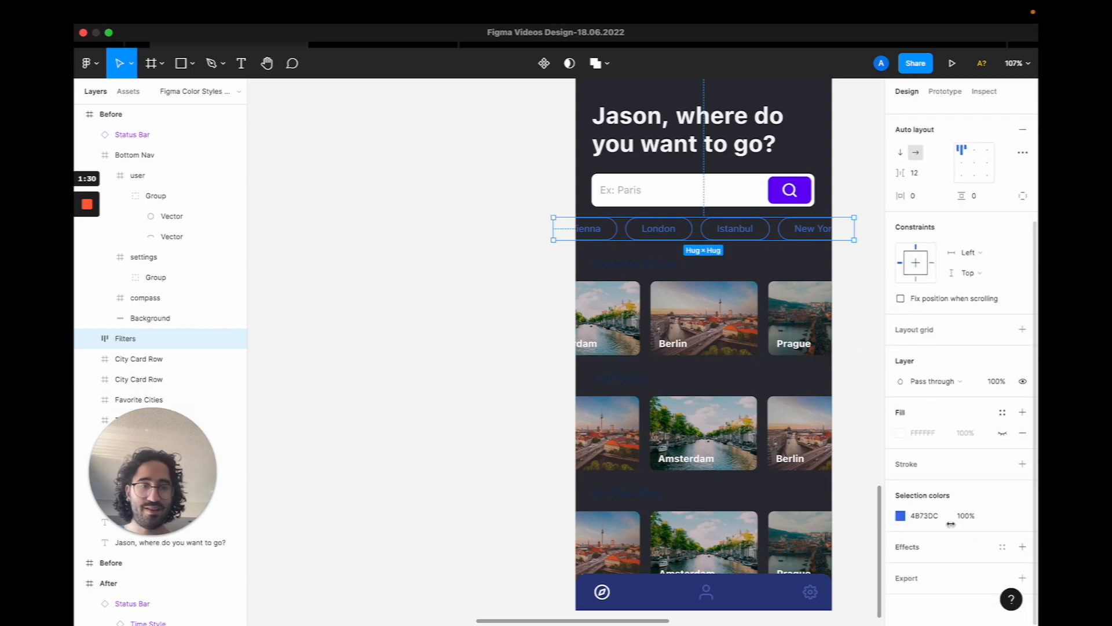
mouse_move(896, 517)
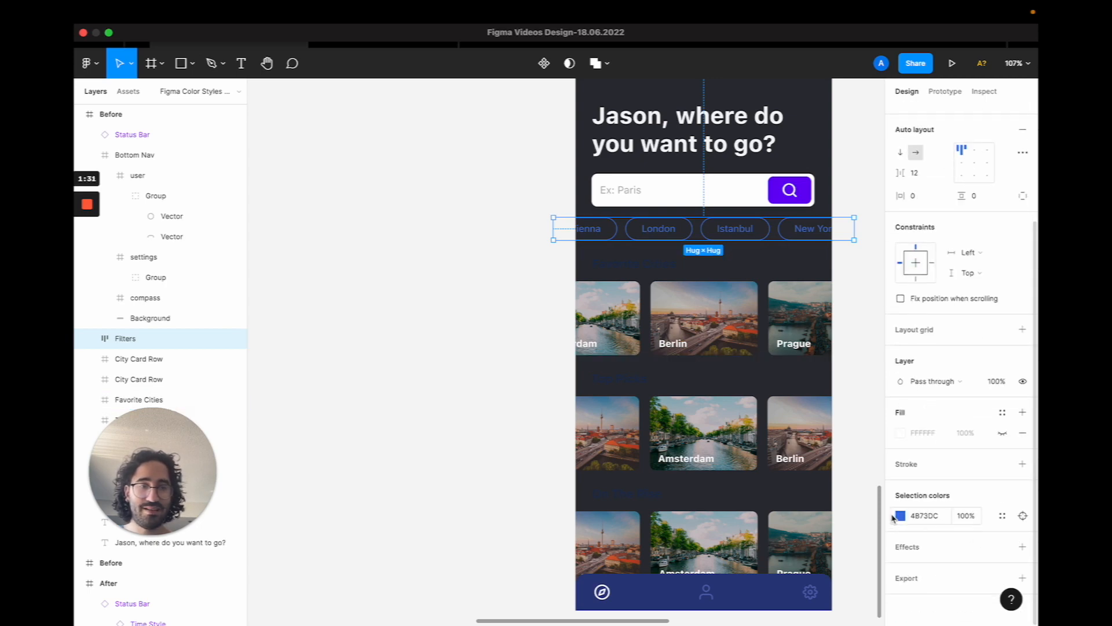
left_click(1002, 517)
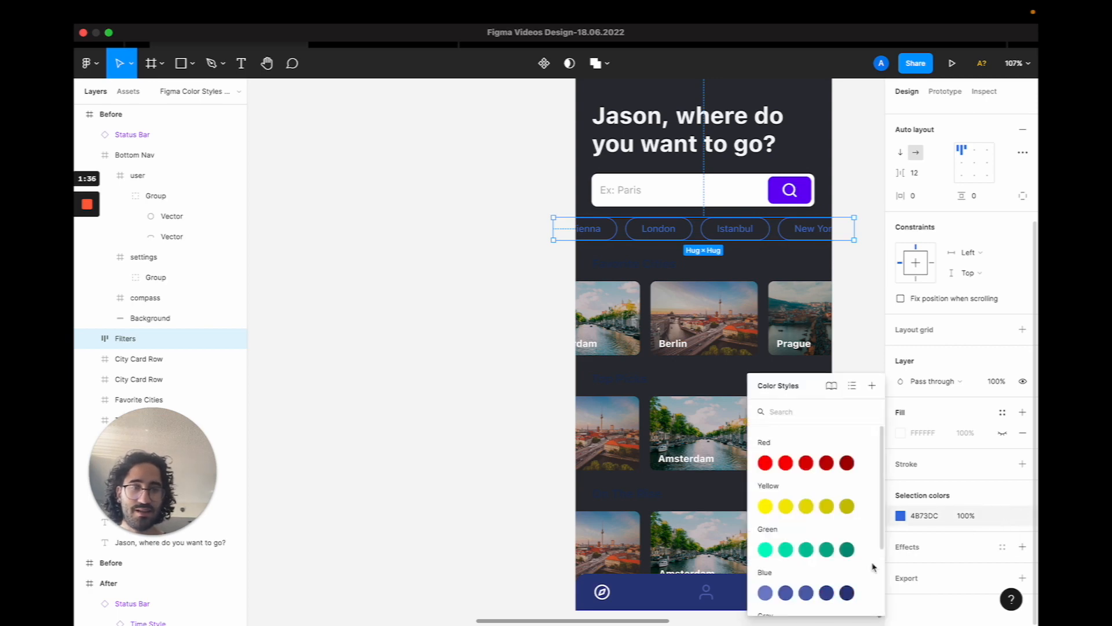
scroll(873, 566, "down", 3)
left_click(761, 602)
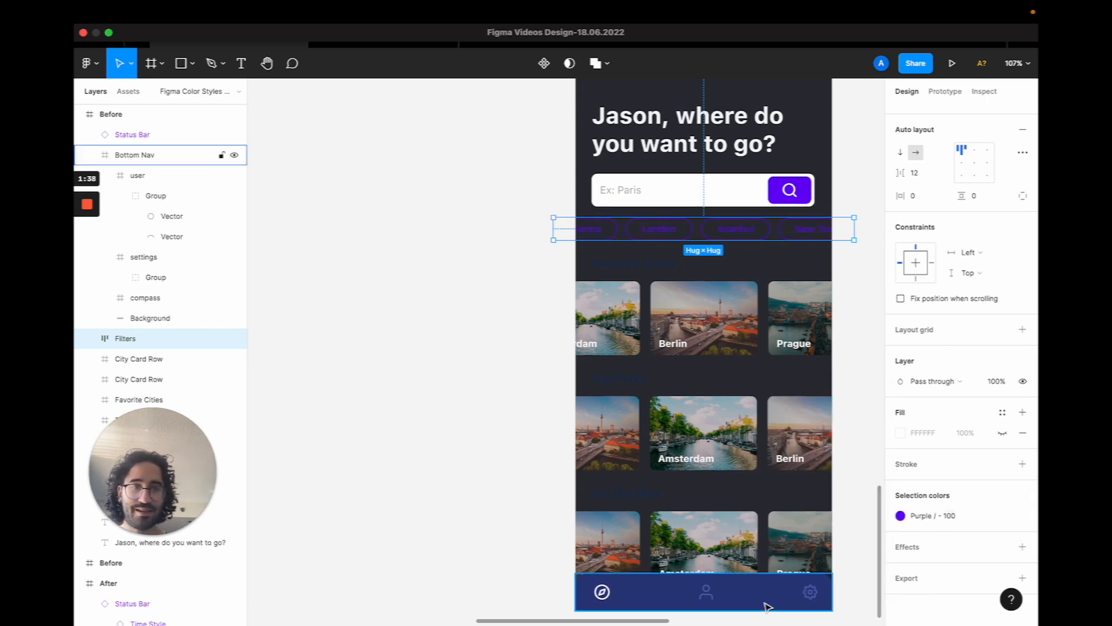
left_click(516, 442)
Try the Purple/-300 color style on the Filters row, and set it back to Purple/-100.
scroll(553, 364, "up", 1)
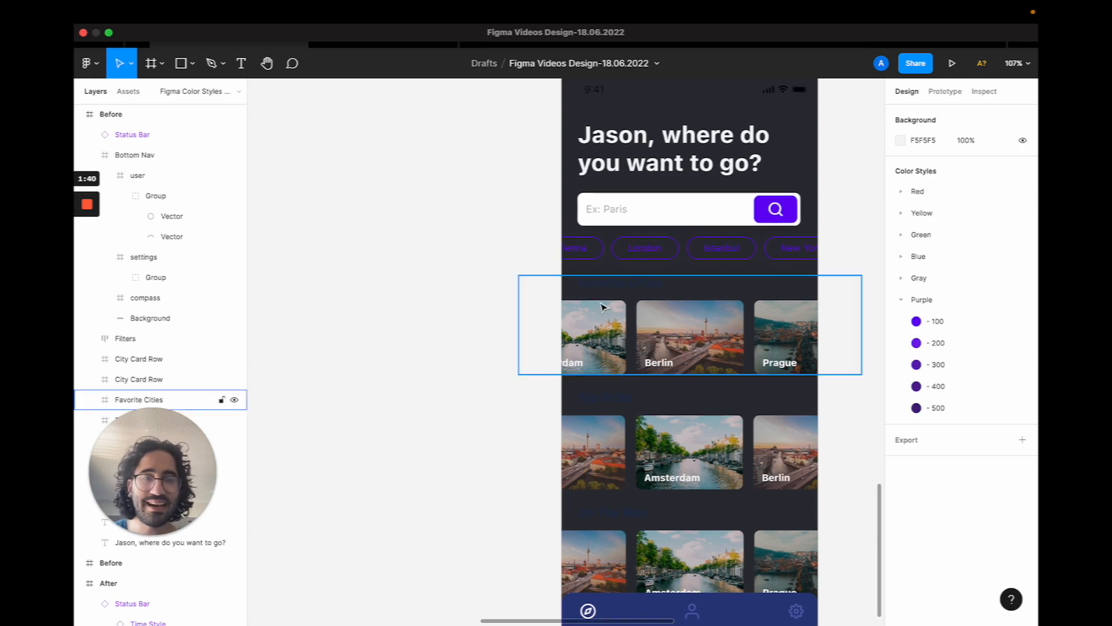
scroll(634, 256, "up", 5)
scroll(635, 257, "down", 2)
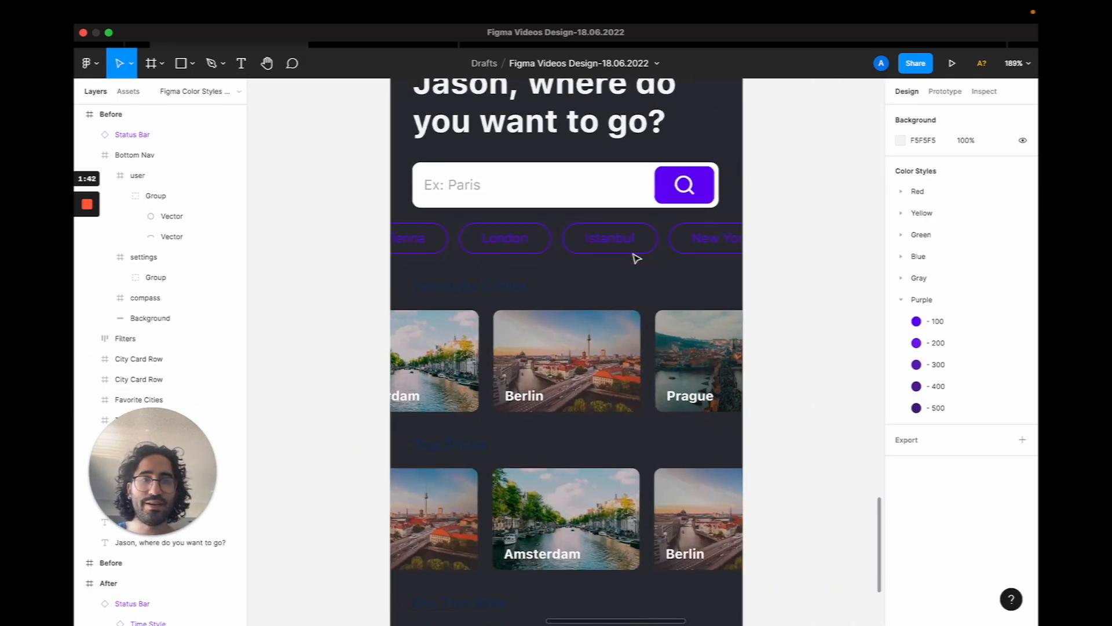
left_click(638, 248)
scroll(637, 251, "down", 2)
scroll(638, 250, "left", 2)
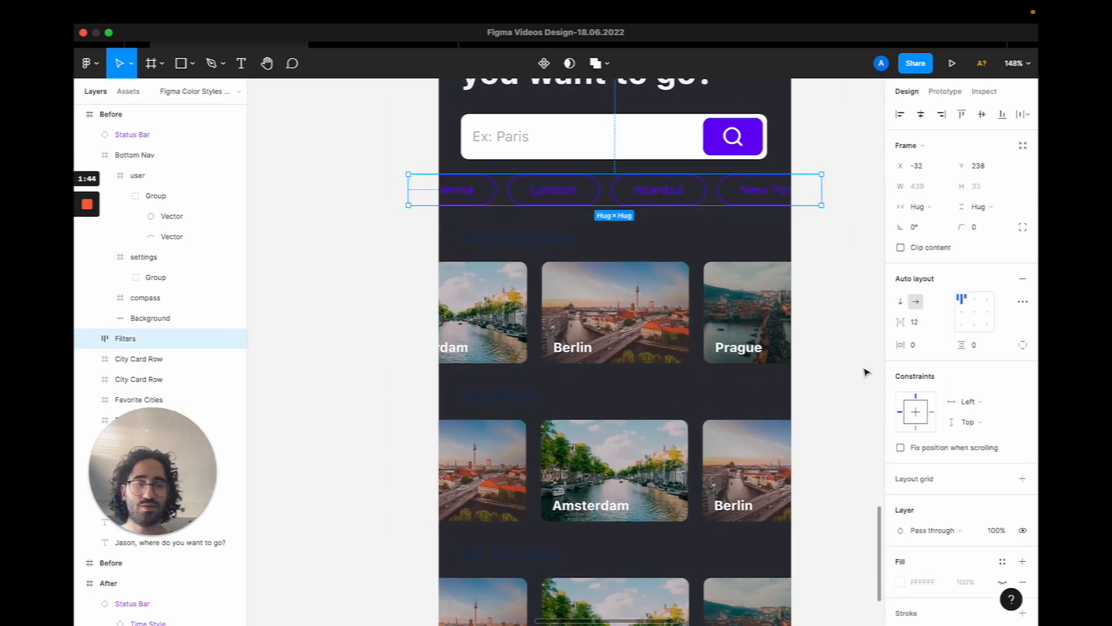
scroll(894, 410, "down", 3)
left_click(931, 516)
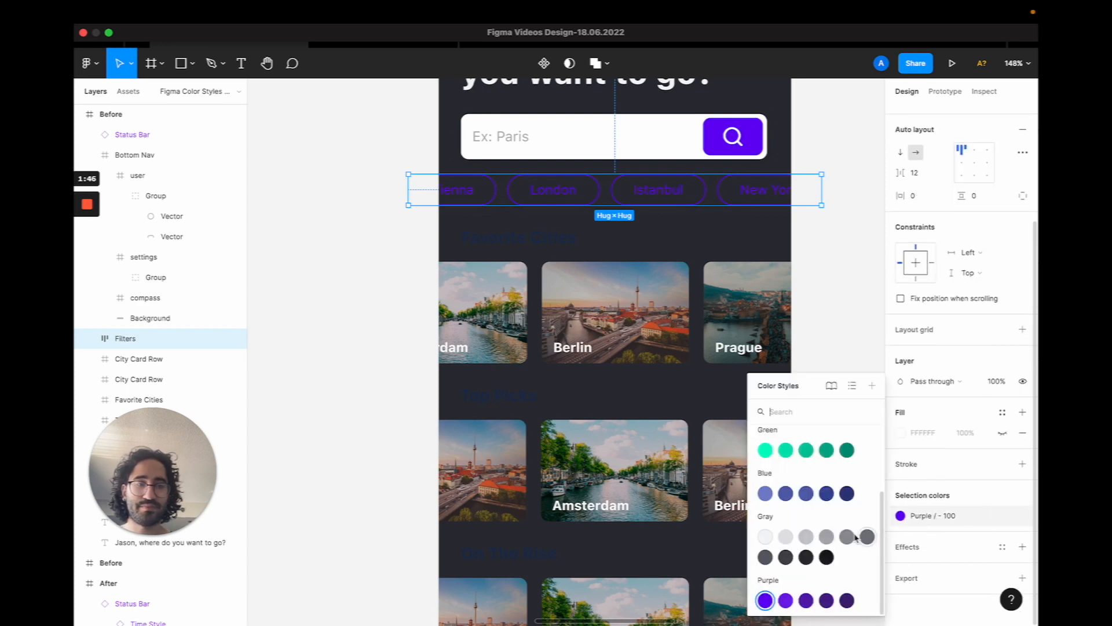
left_click(805, 602)
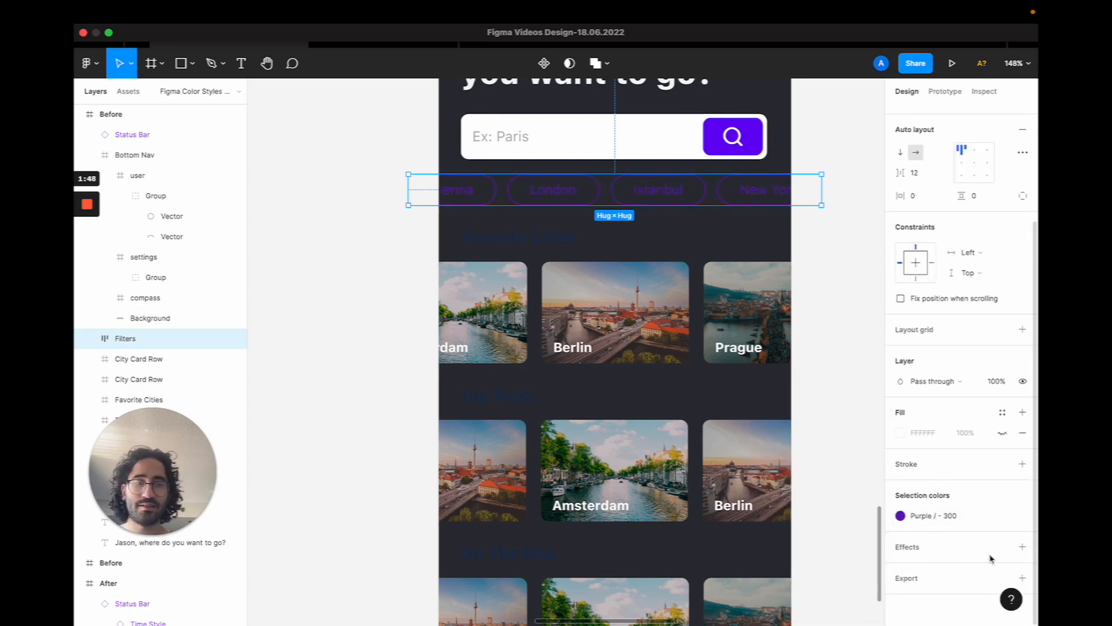
left_click(951, 516)
left_click(765, 600)
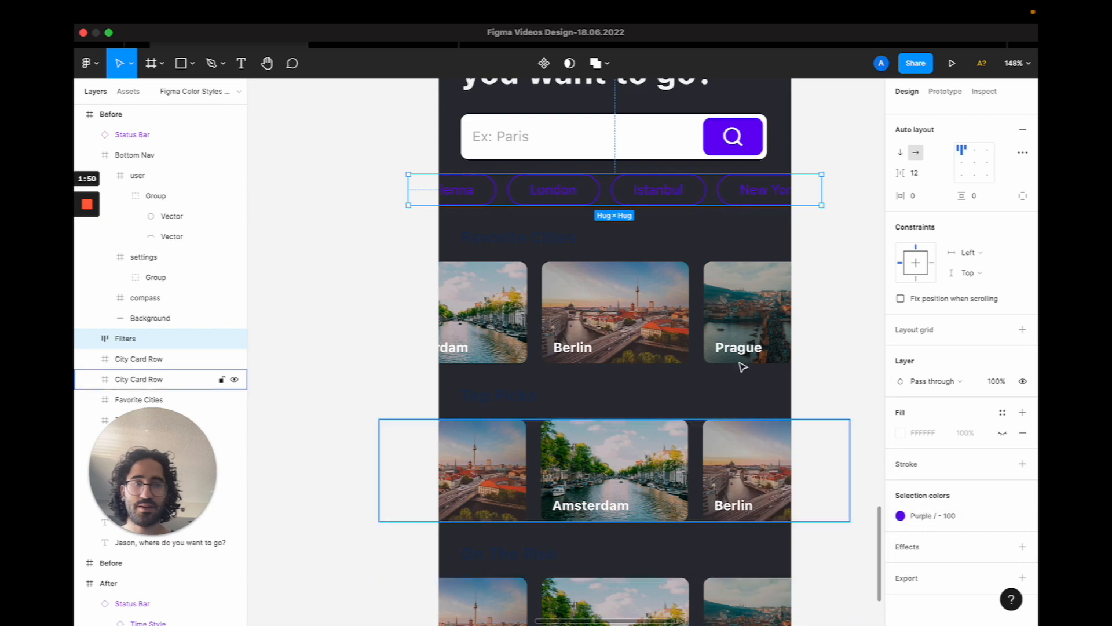
scroll(835, 268, "up", 4)
left_click(846, 255)
Apply the Gray/-100 color style to the black time and indicator icons of the duplicated screen's Status Bar.
scroll(835, 263, "down", 2)
scroll(707, 323, "up", 3)
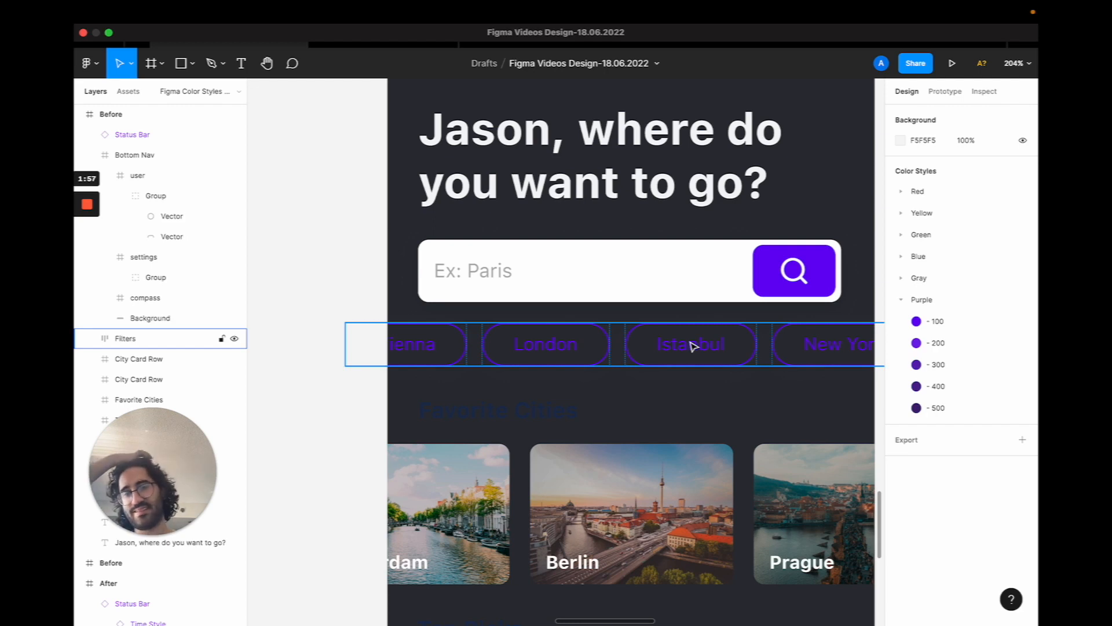
scroll(693, 345, "down", 2)
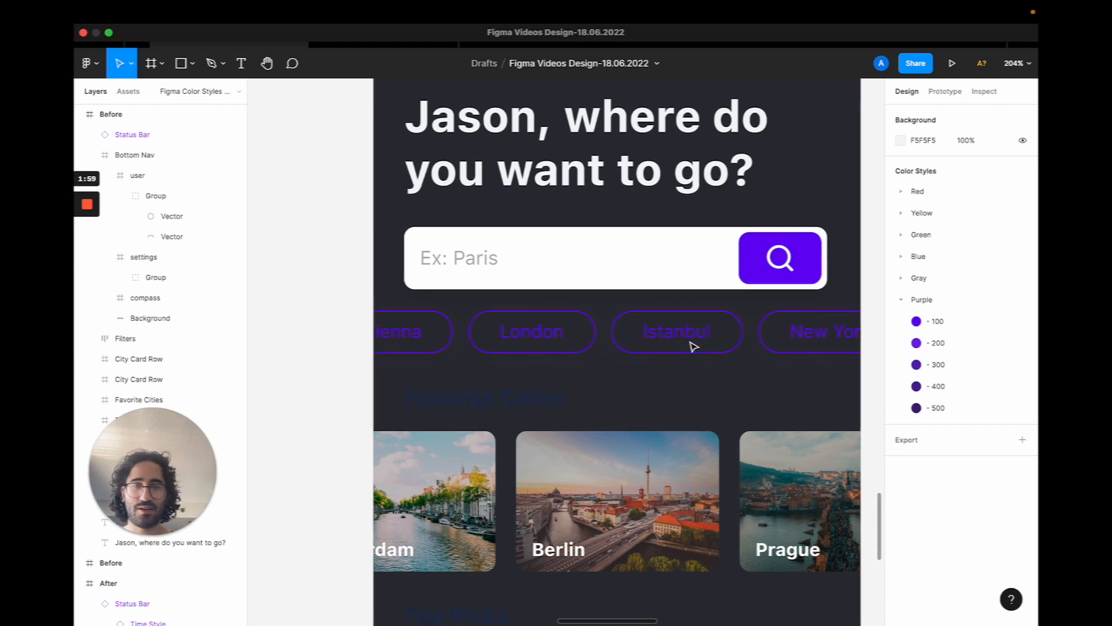
scroll(693, 346, "down", 2)
scroll(693, 346, "down", 3)
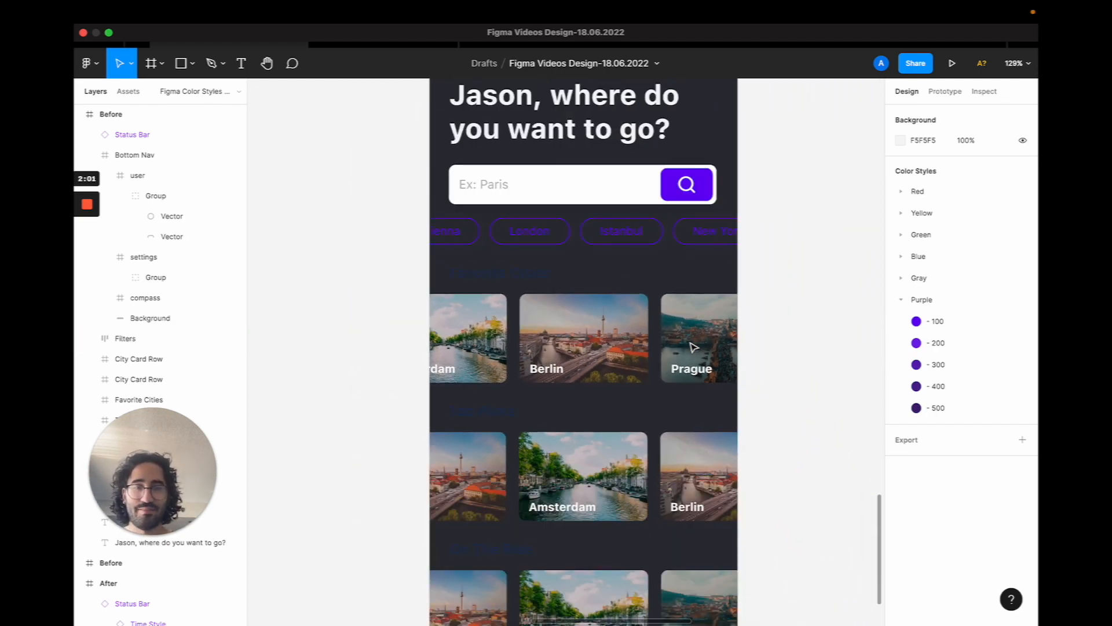
scroll(693, 346, "up", 3)
left_click(589, 186)
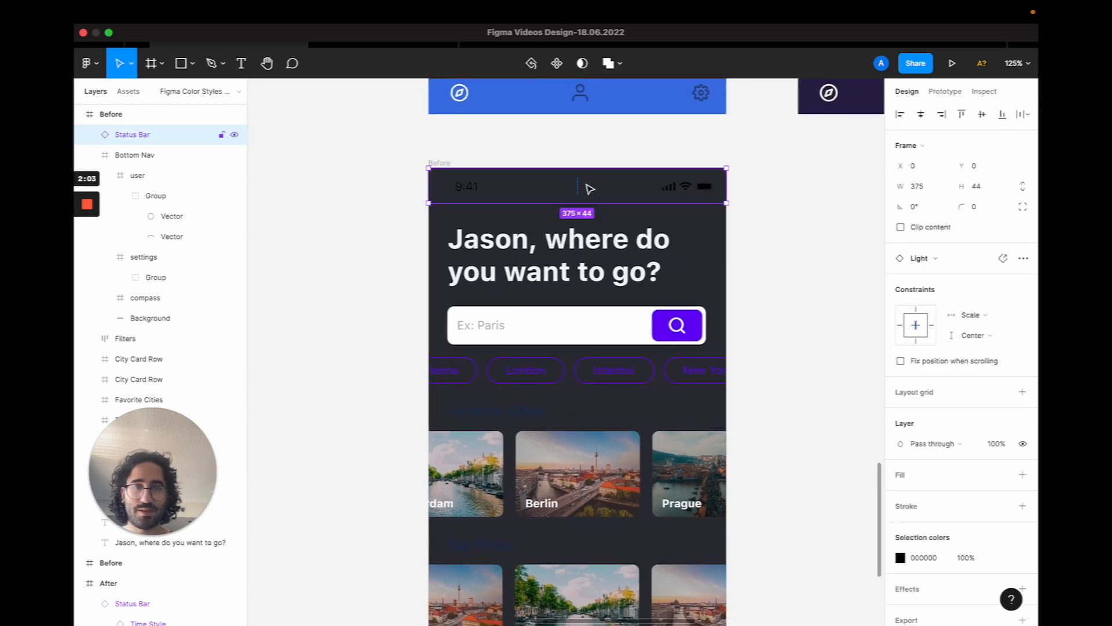
scroll(589, 188, "down", 1)
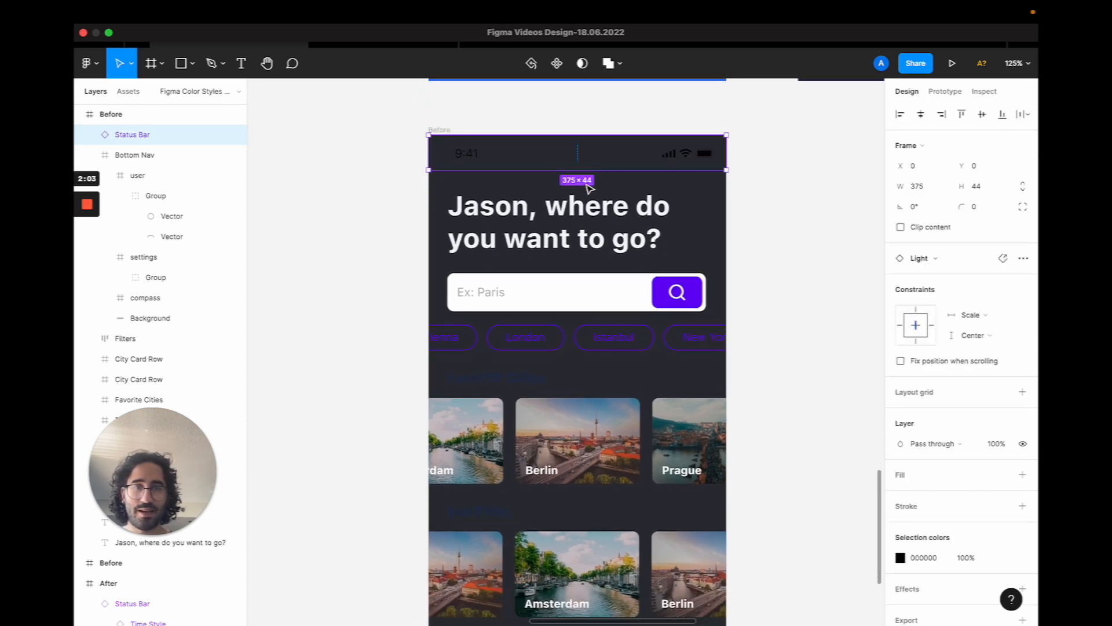
left_click(925, 558)
left_click(1003, 559)
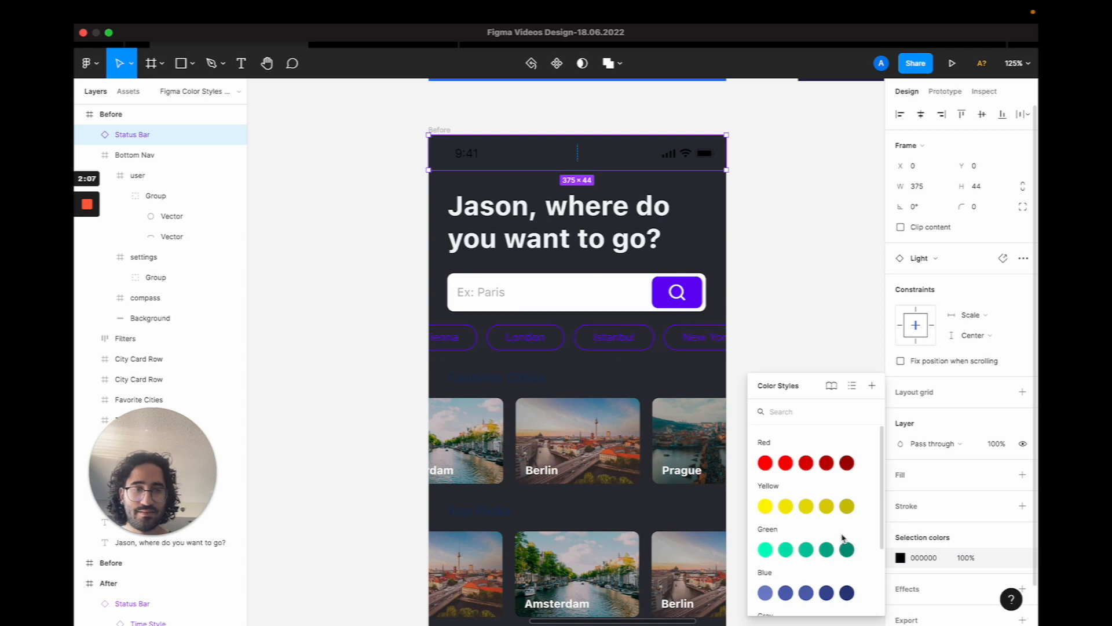
scroll(811, 539, "down", 3)
left_click(766, 537)
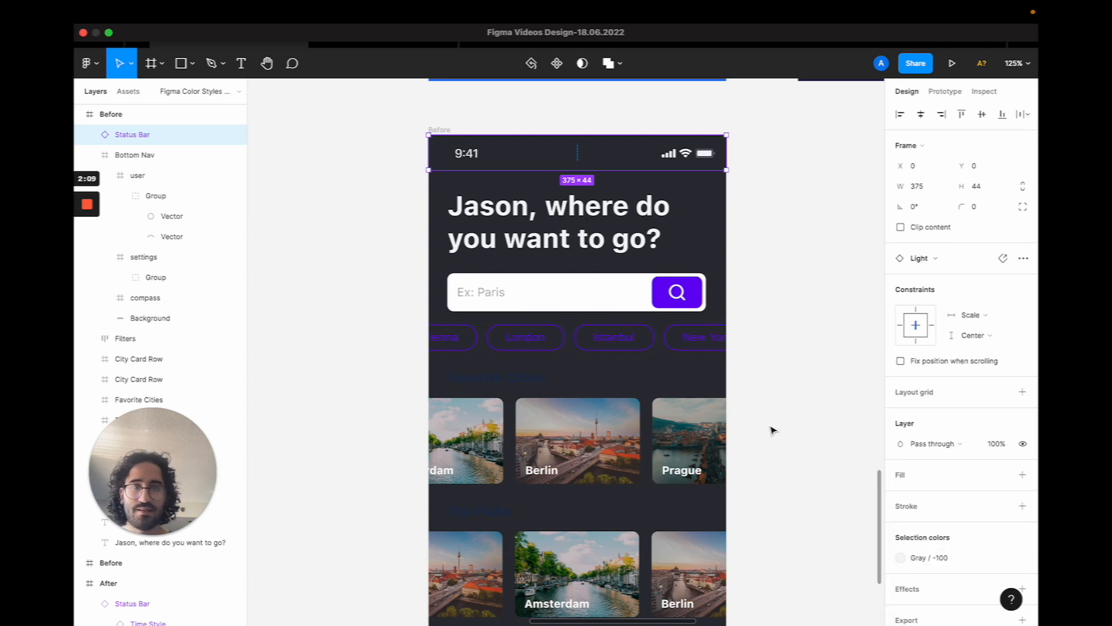